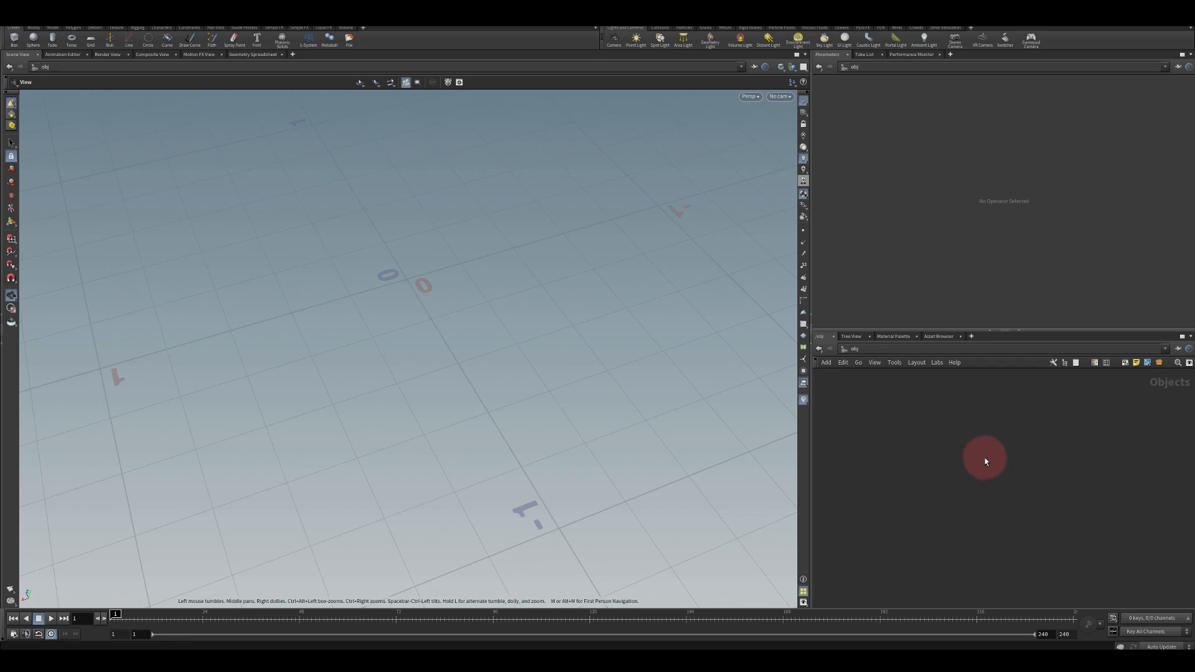
Create a Geometry object node and rename it Cone_Gen
key("Tab")
type("geo")
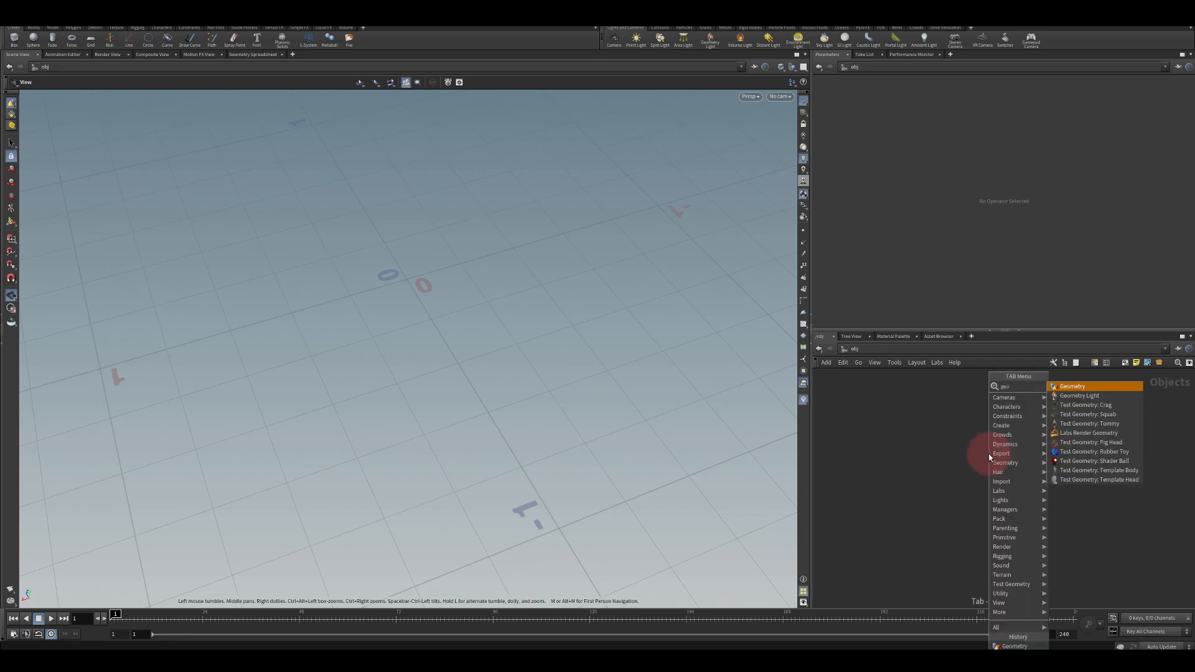
key("Return")
left_click(989, 455)
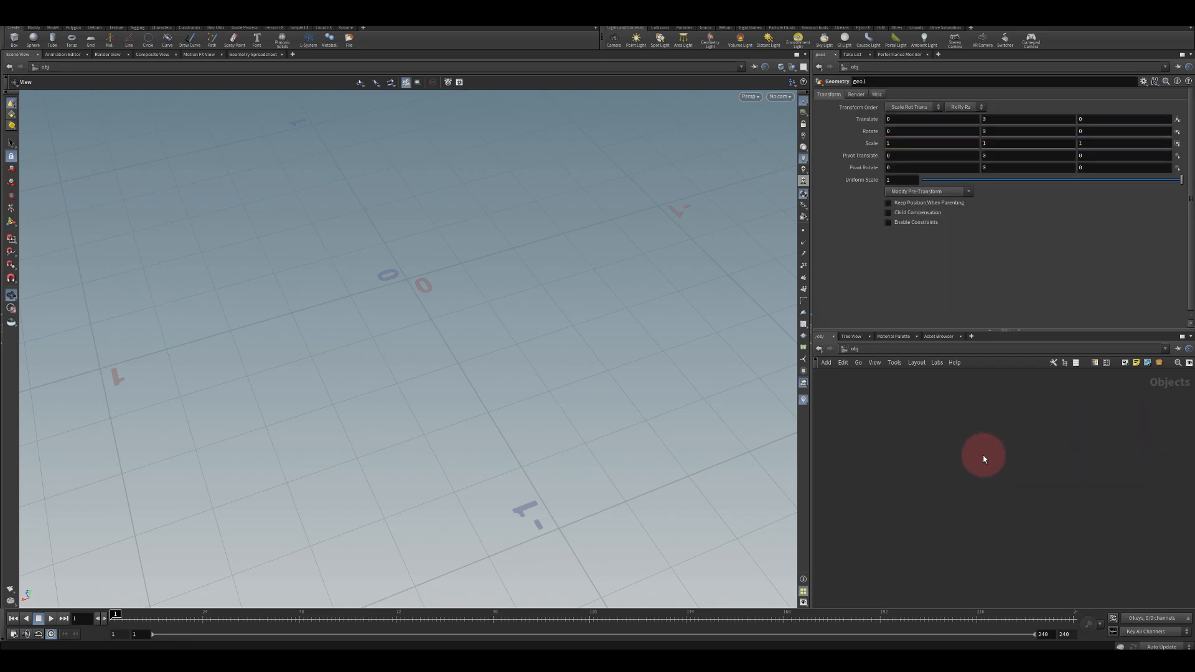
double_click(1066, 423)
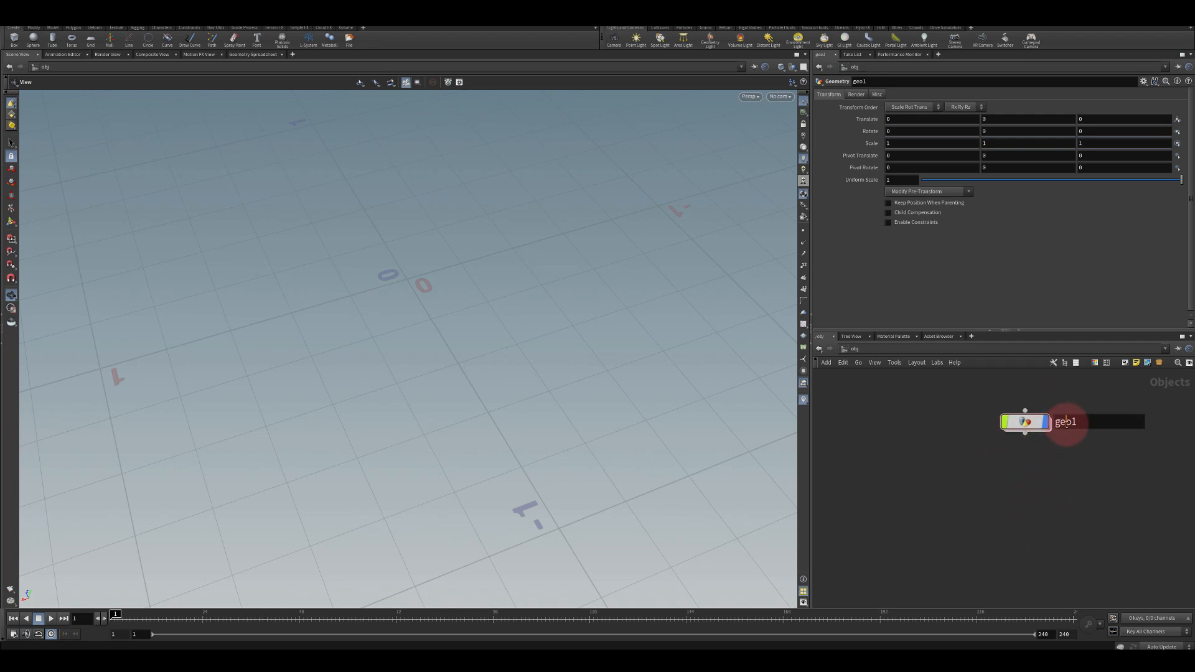
double_click(1066, 422)
type("Cone_Gen")
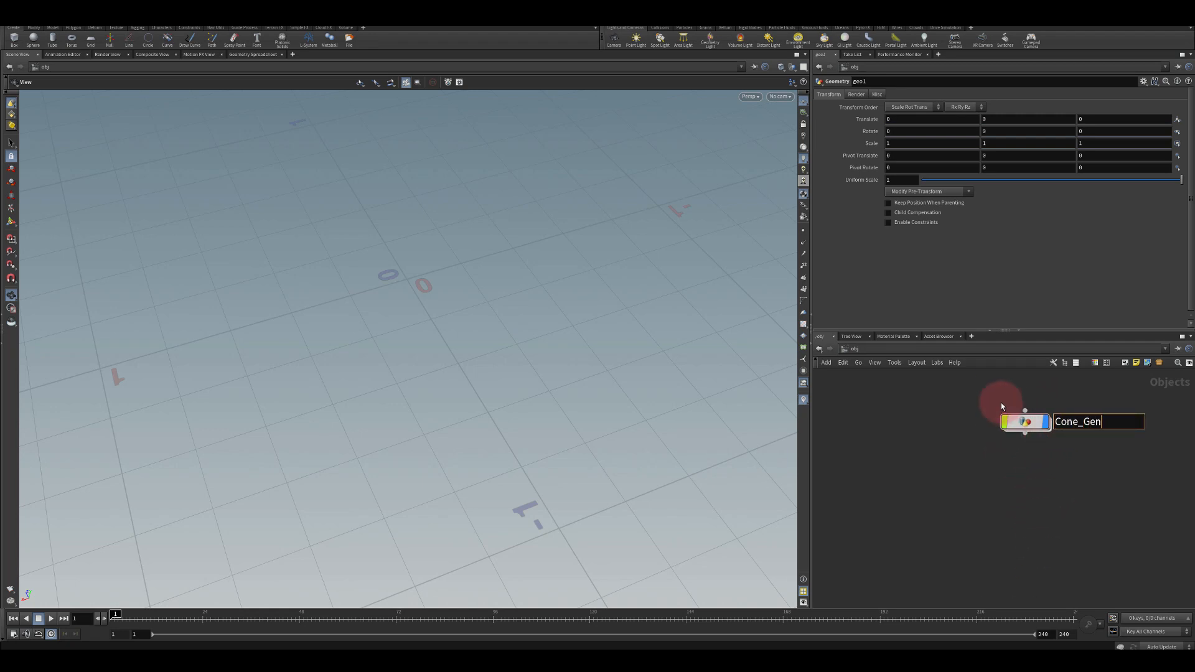
key("Return")
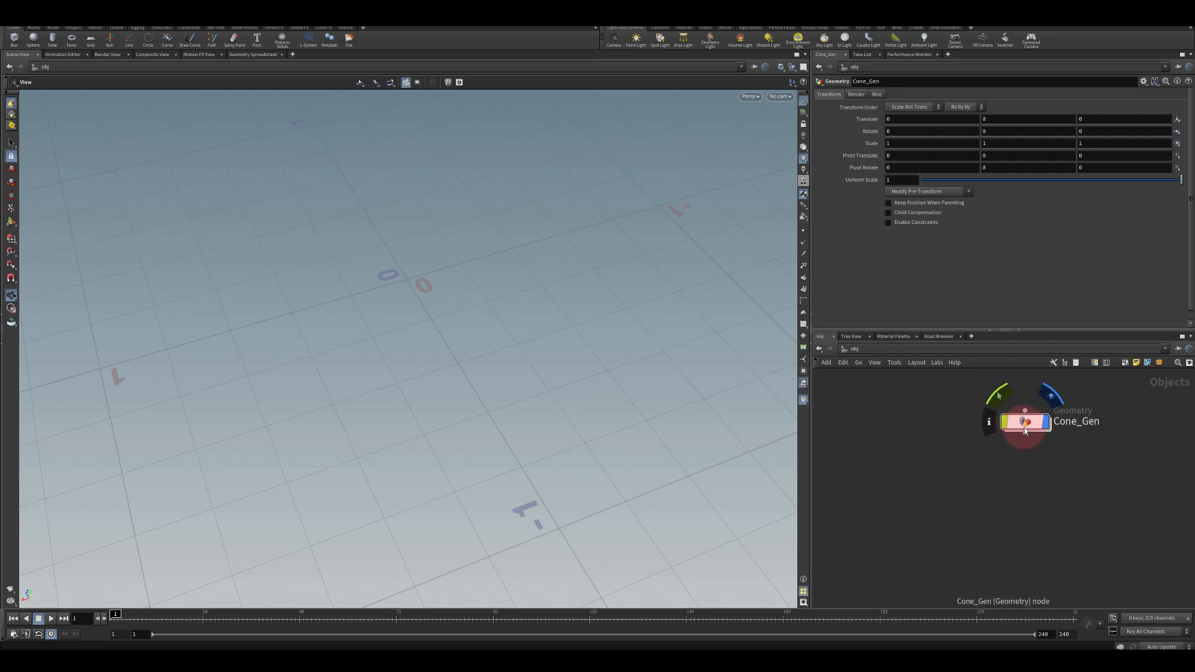
Go inside Cone_Gen and add a Line node
double_click(1023, 424)
key("Tab")
type("line")
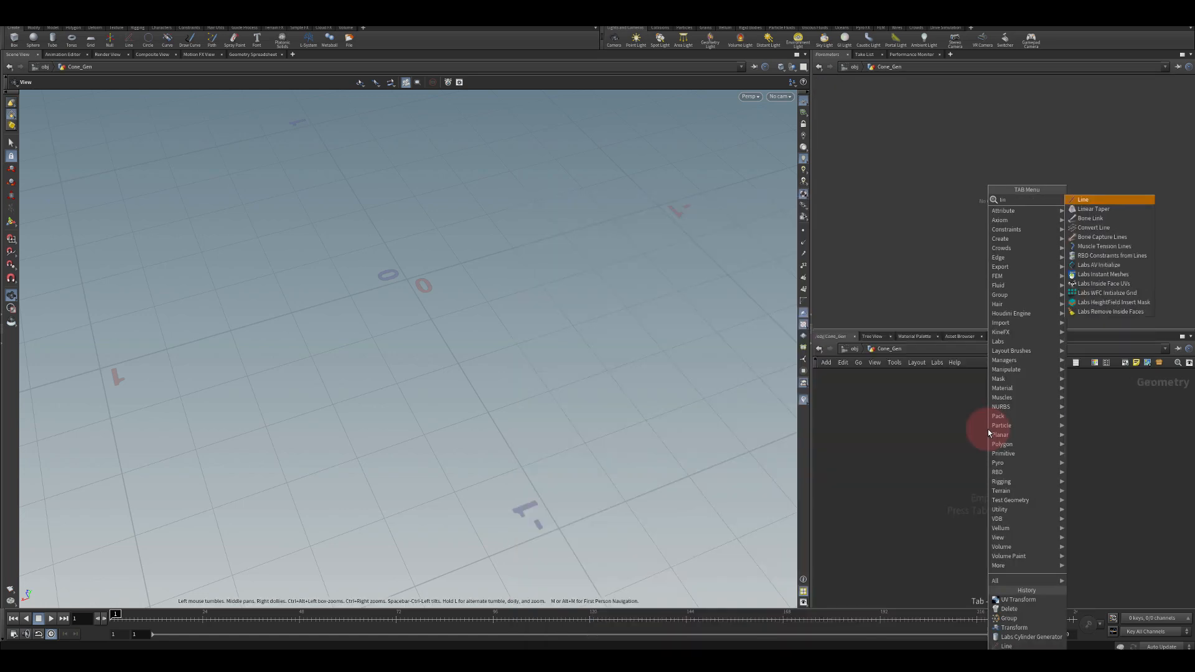
key("Return")
left_click(994, 400)
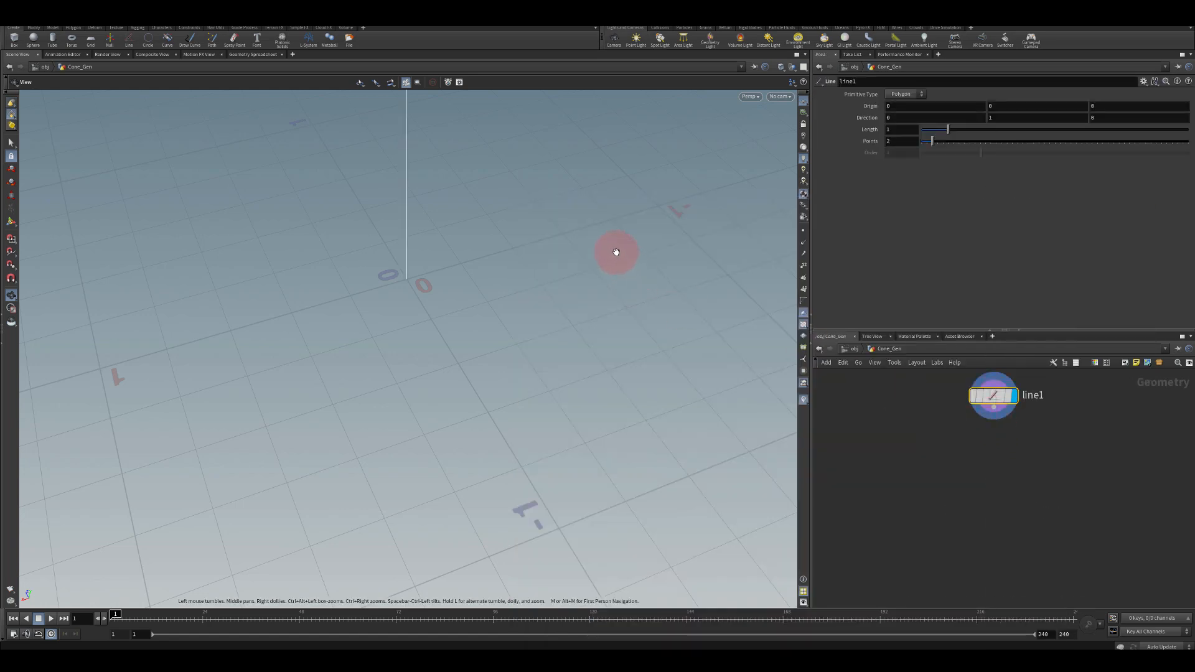
Add a Labs Cylinder Generator node wired from the line's output
key("f")
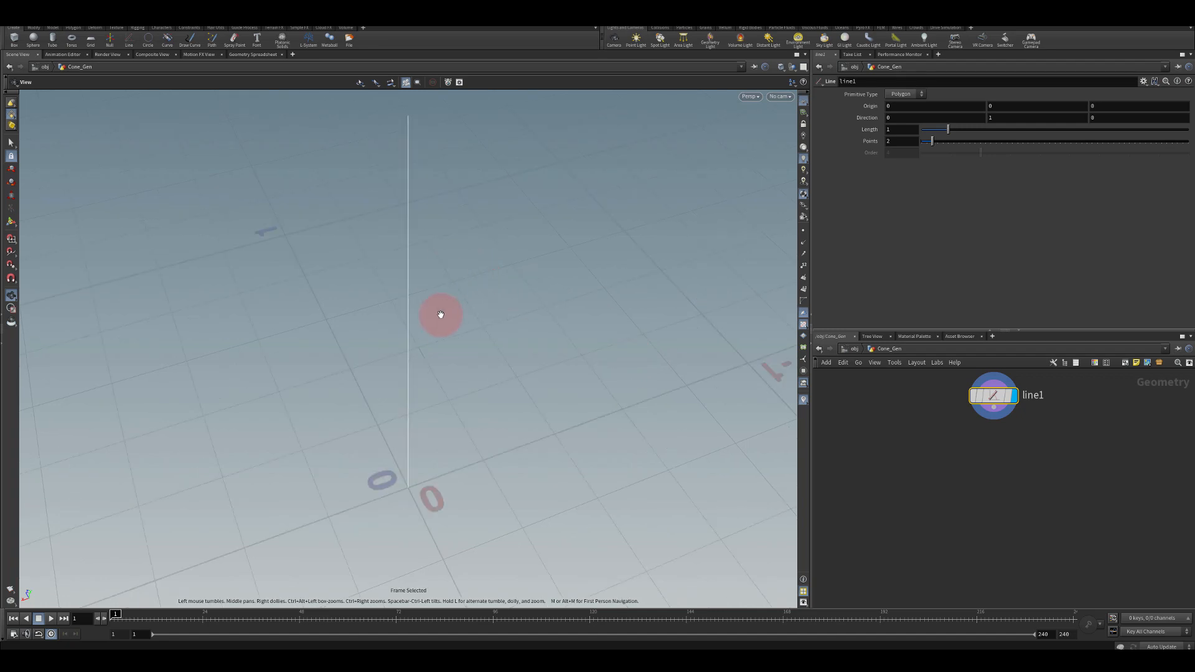
middle_click_drag(453, 262, 448, 320)
right_click_drag(466, 296, 521, 411)
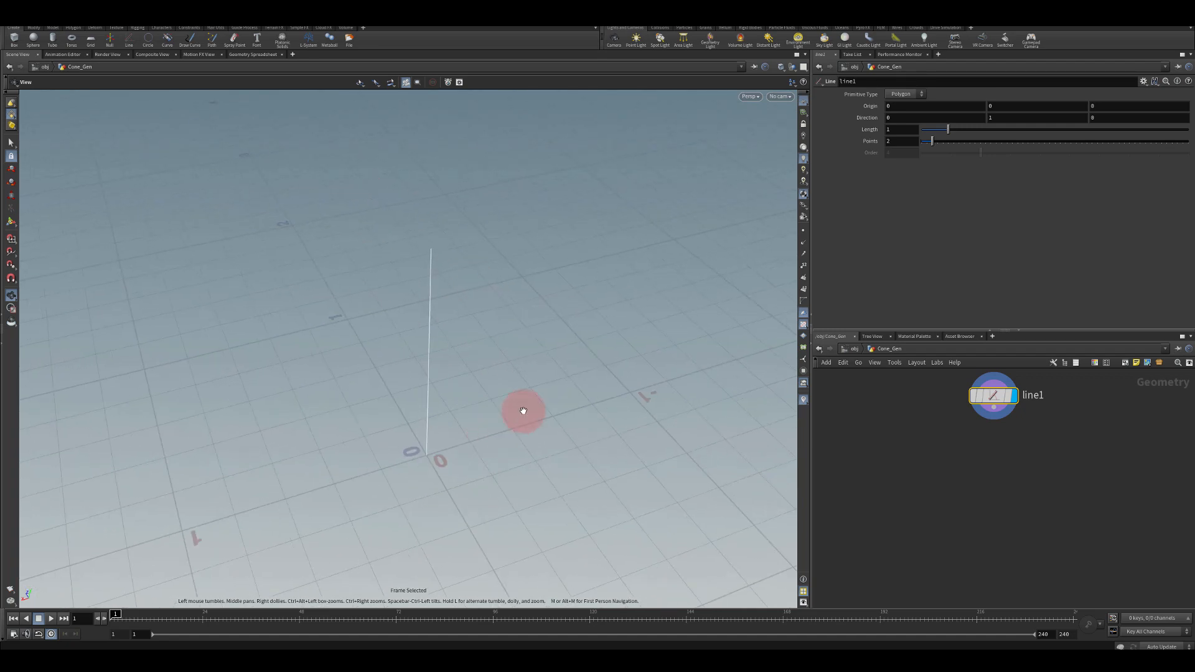
middle_click_drag(522, 411, 509, 370)
left_click_drag(992, 420, 1004, 482)
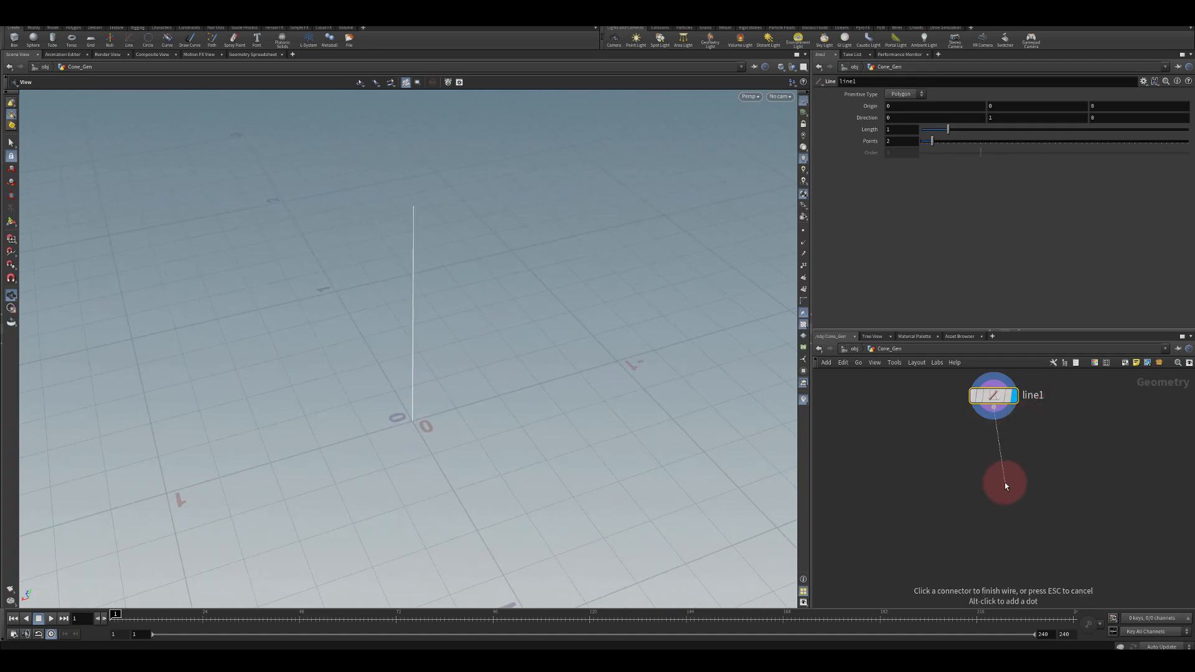
key("Tab")
type("cy")
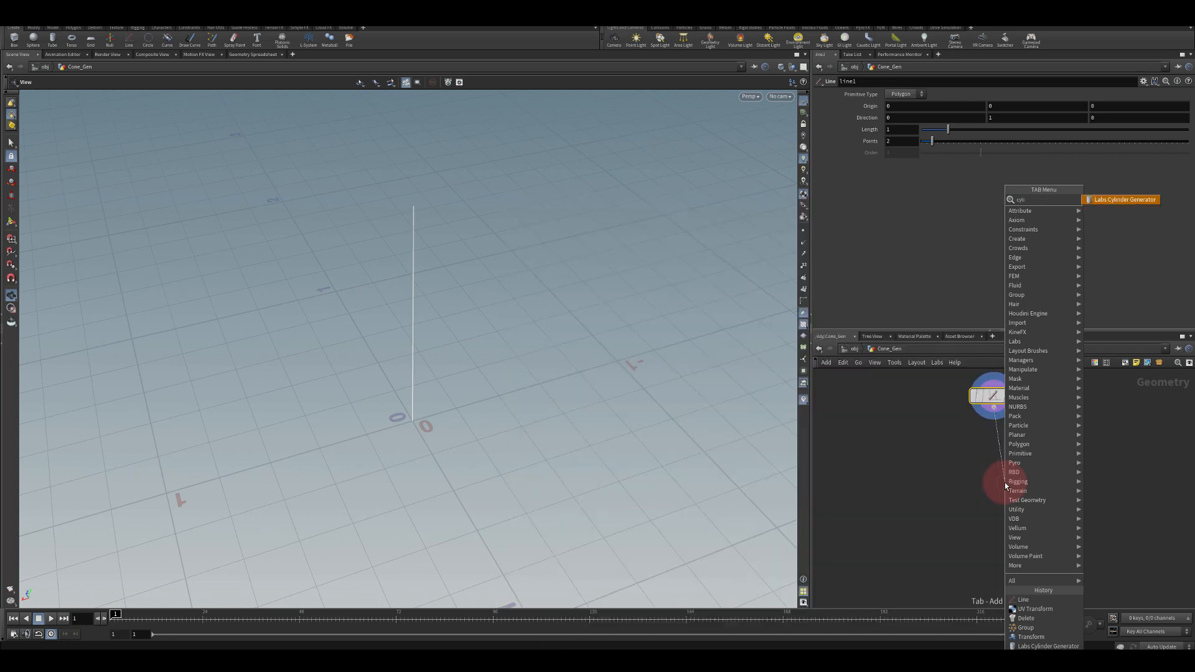
key("Return")
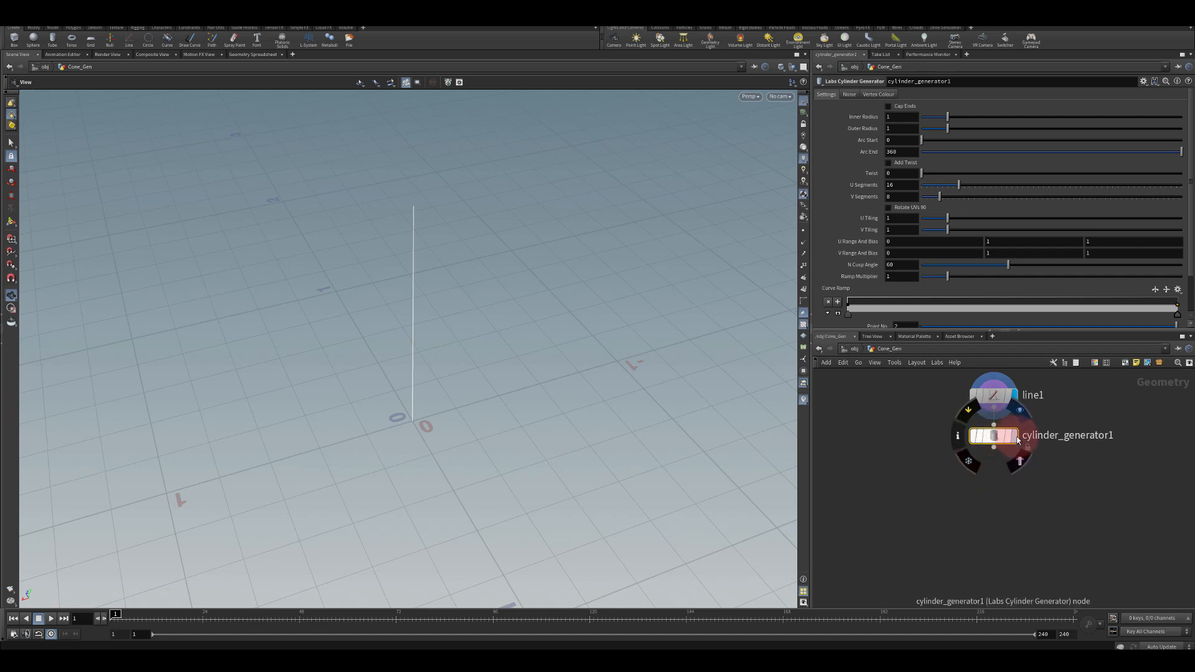
Display the cylinder generator and set its Outer Radius to 0 to make a cone
key("r")
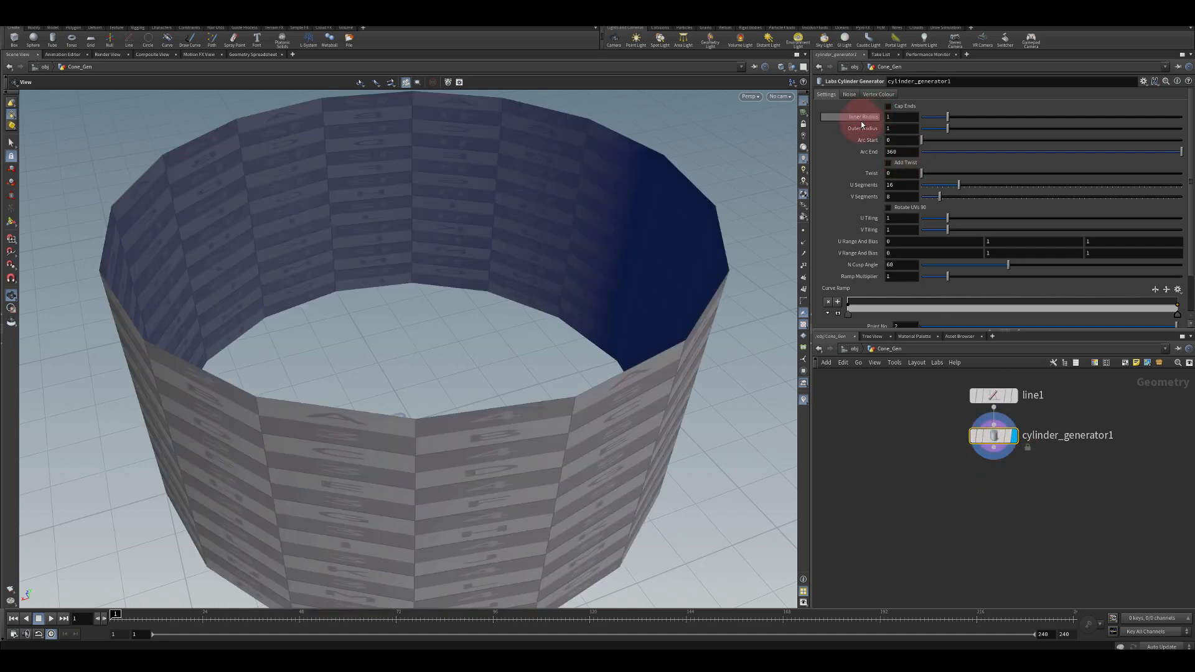
left_click_drag(946, 129, 903, 126)
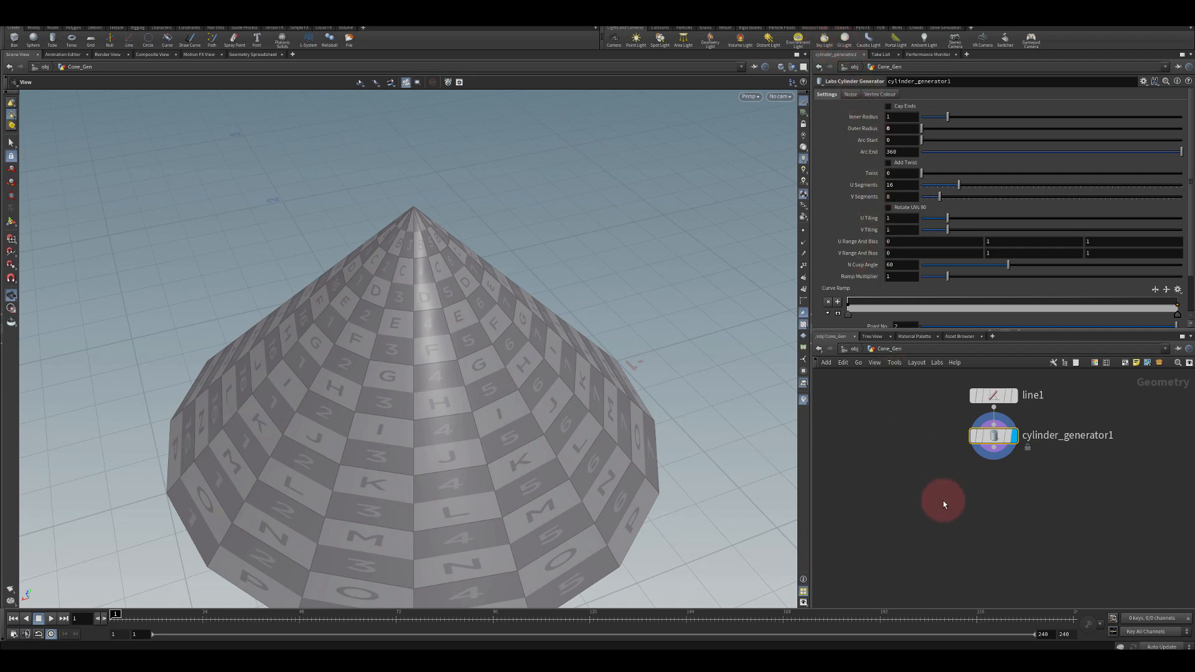
Add a Transform node below the cylinder generator and set it as the displayed node
key("Tab")
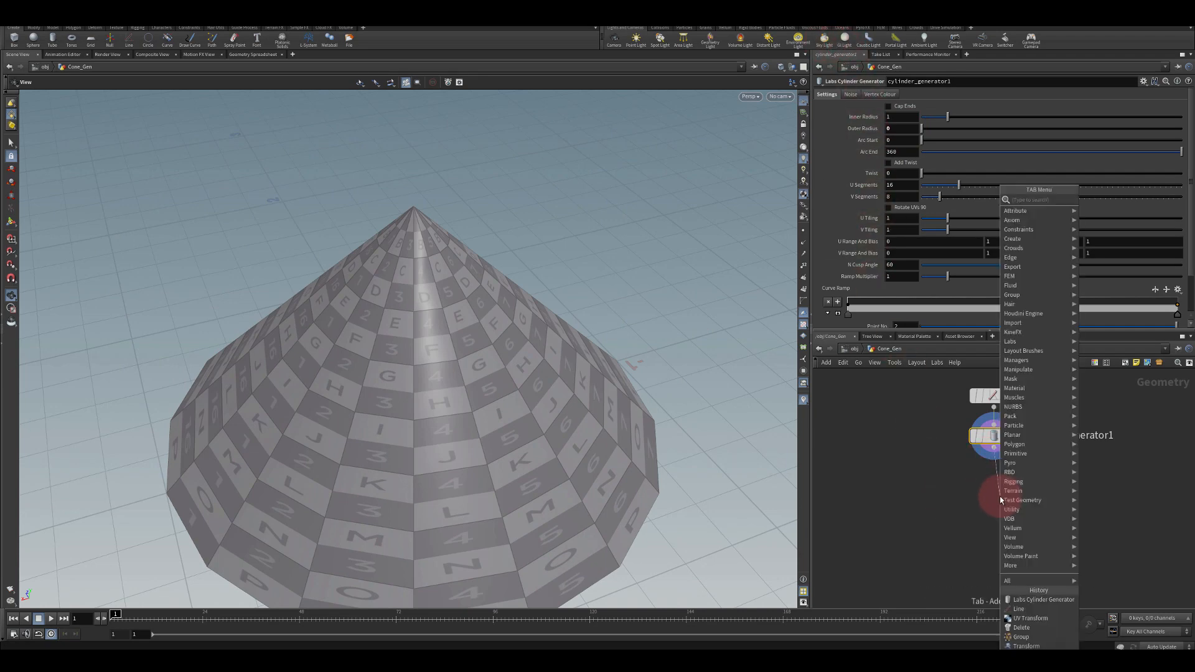
type("trans")
key("Return")
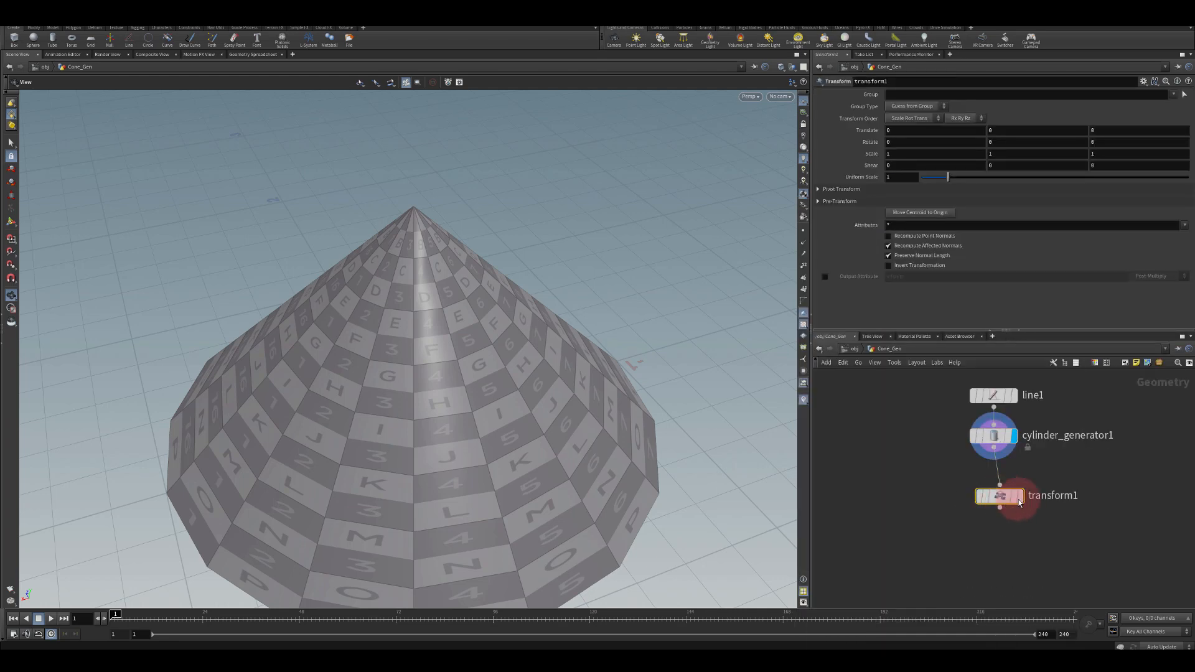
left_click(1020, 496)
left_click_drag(1010, 500, 1003, 484)
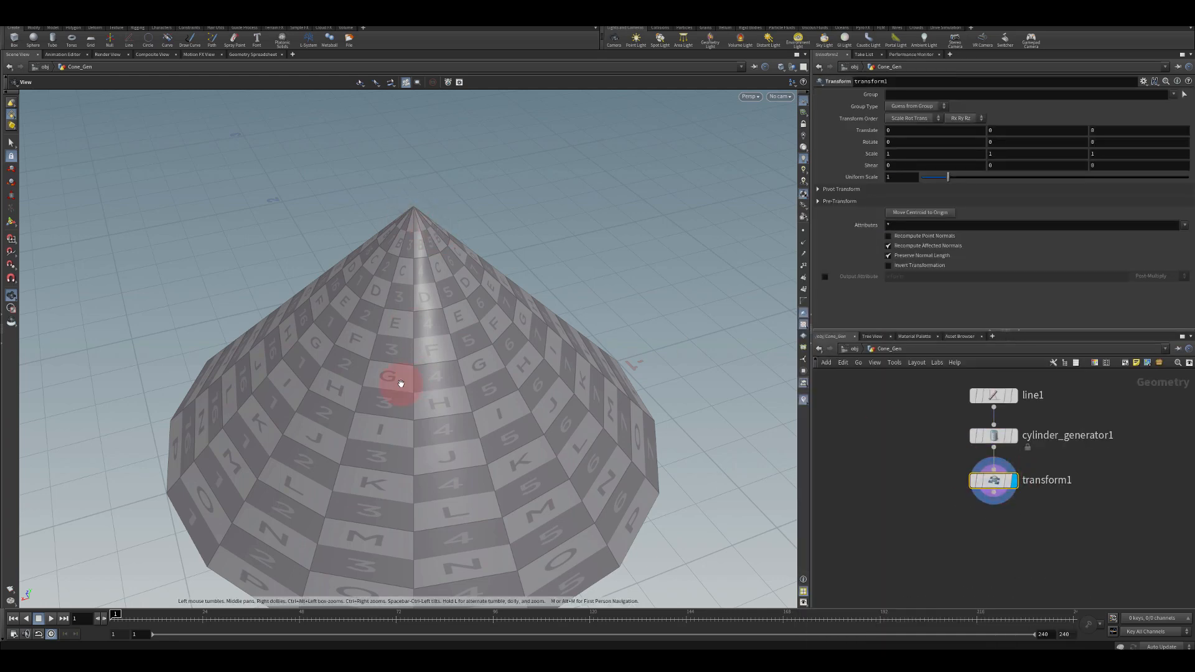
Set the transform's Y scale to 0 to flatten the cone
left_click(990, 153)
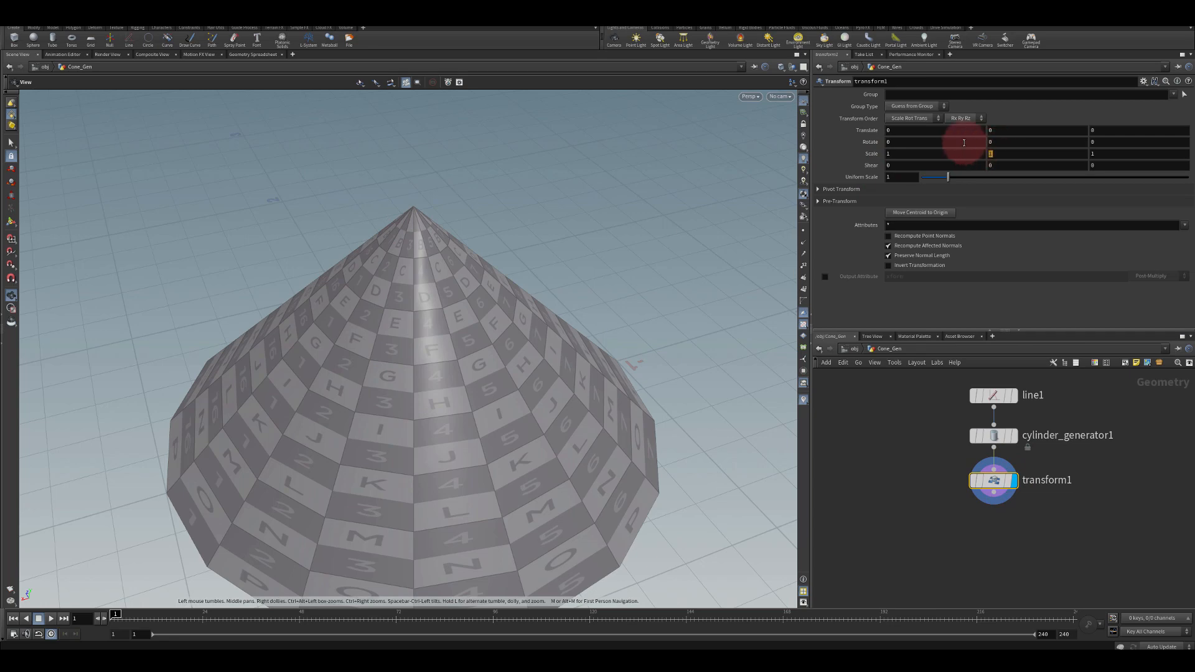
type("0")
key("Return")
Add a Group Create node connected after the transform
left_click_drag(569, 218, 429, 330)
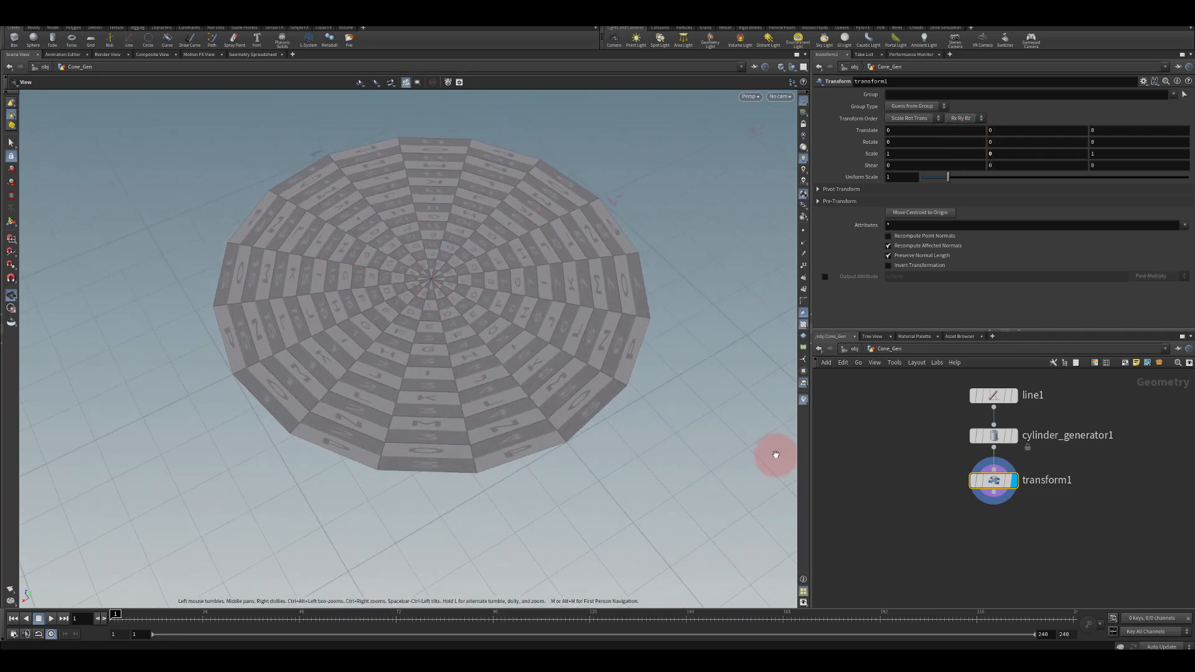
left_click(991, 481)
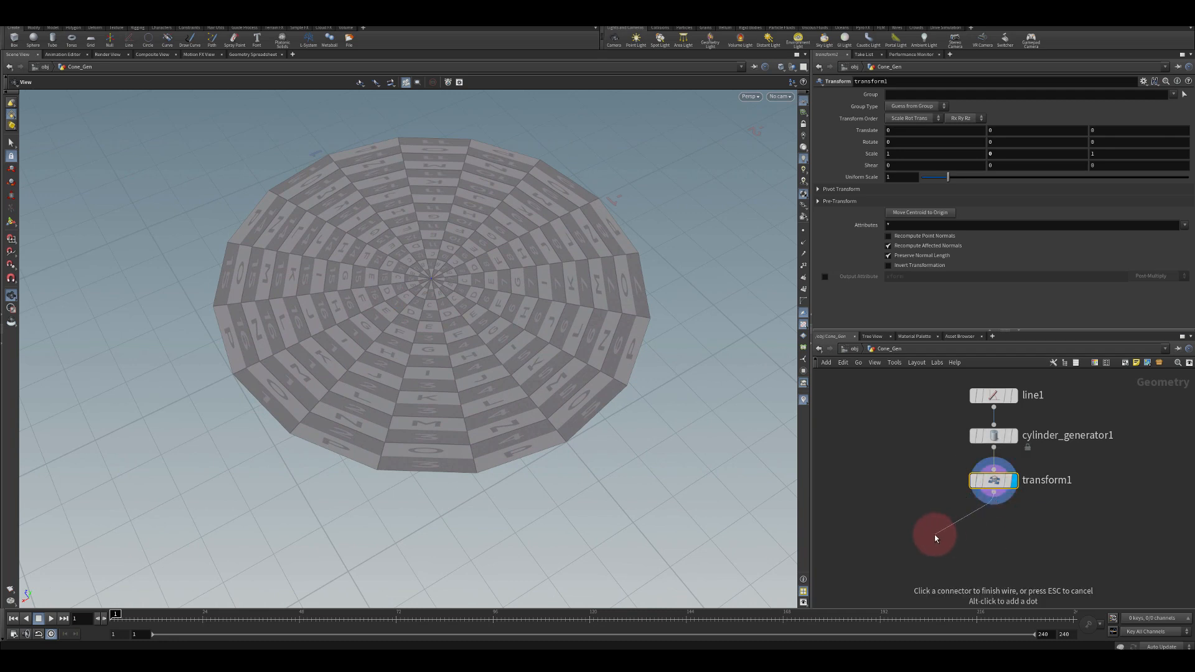
mouse_move(469, 311)
right_mouse_down()
mouse_move(400, 280)
mouse_move(455, 307)
right_mouse_up()
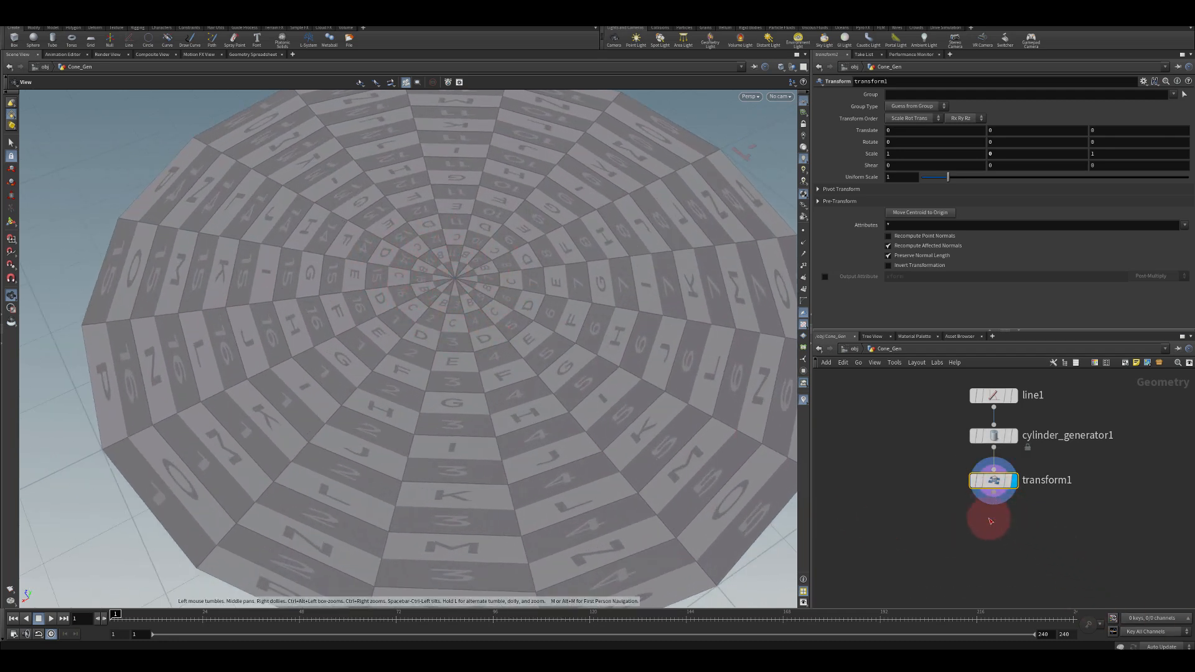
key("Tab")
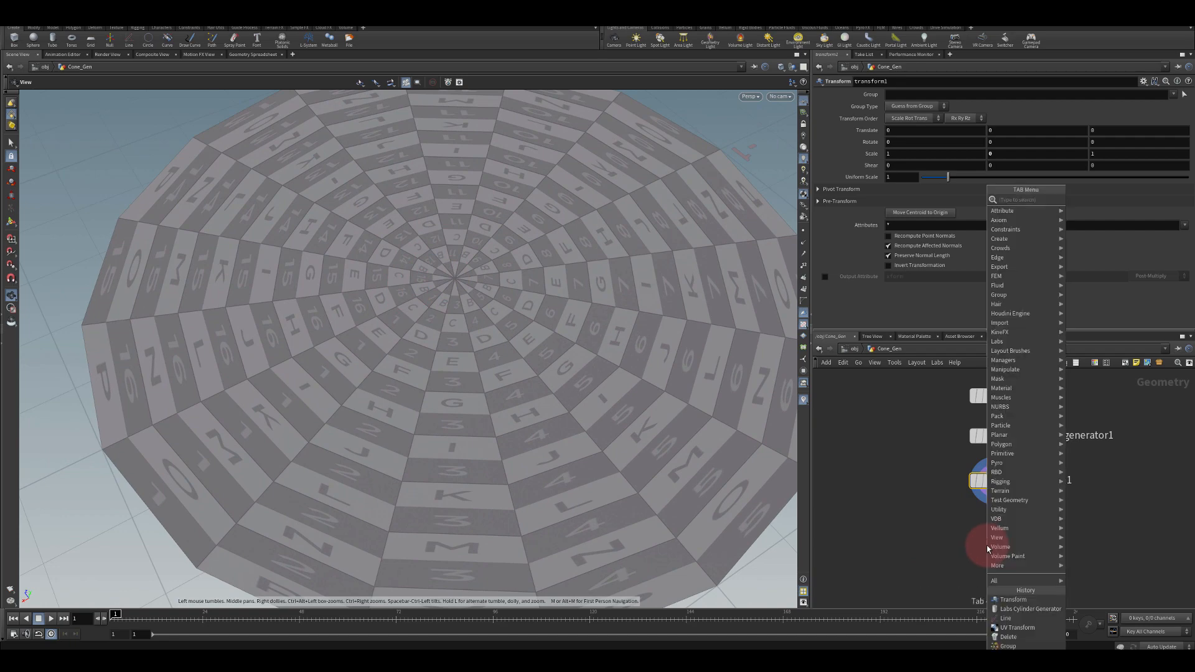
type("group")
key("Return")
key("Return")
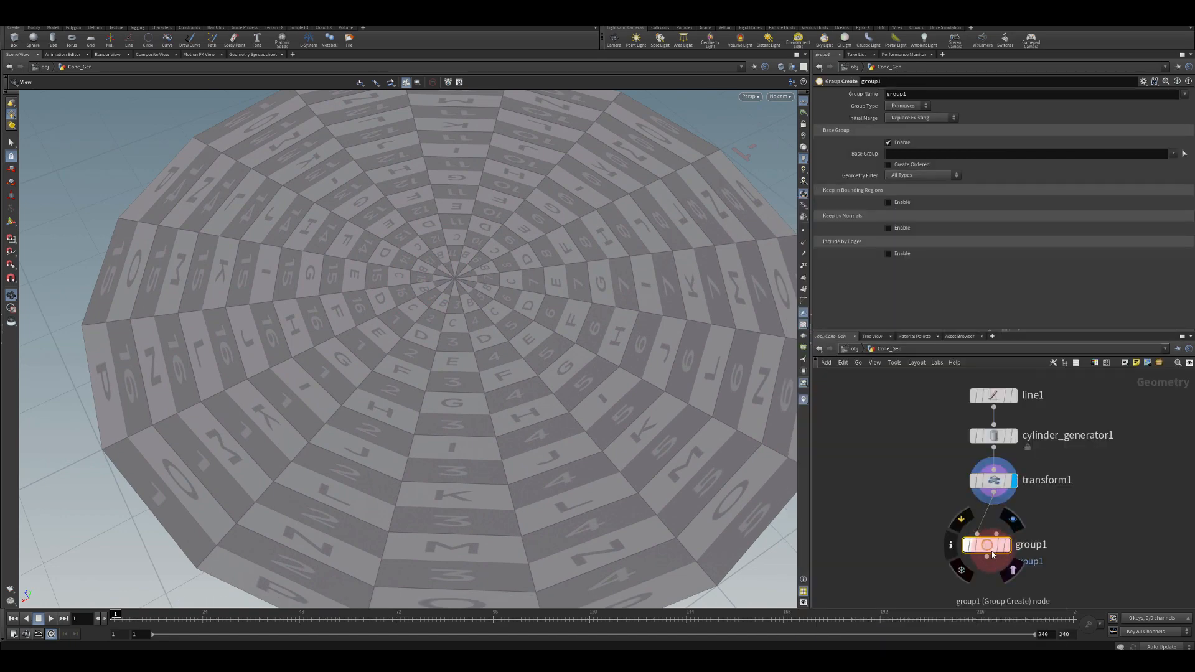
Set the group name to centre
double_click(919, 93)
type("c")
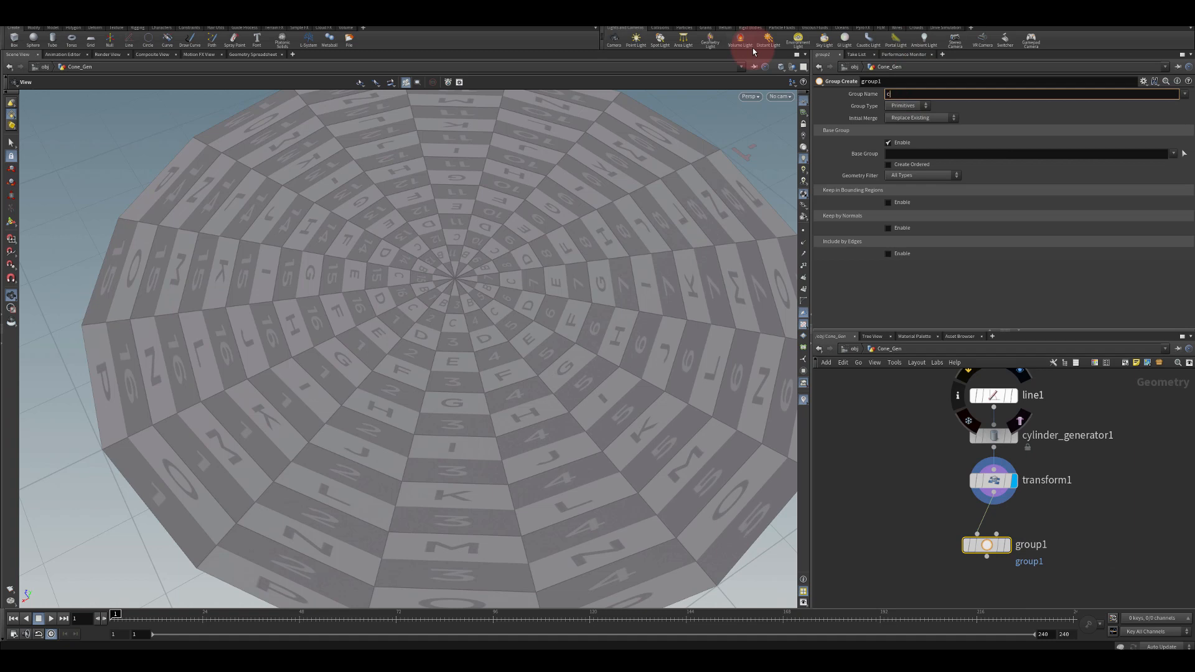
type("entre")
key("Return")
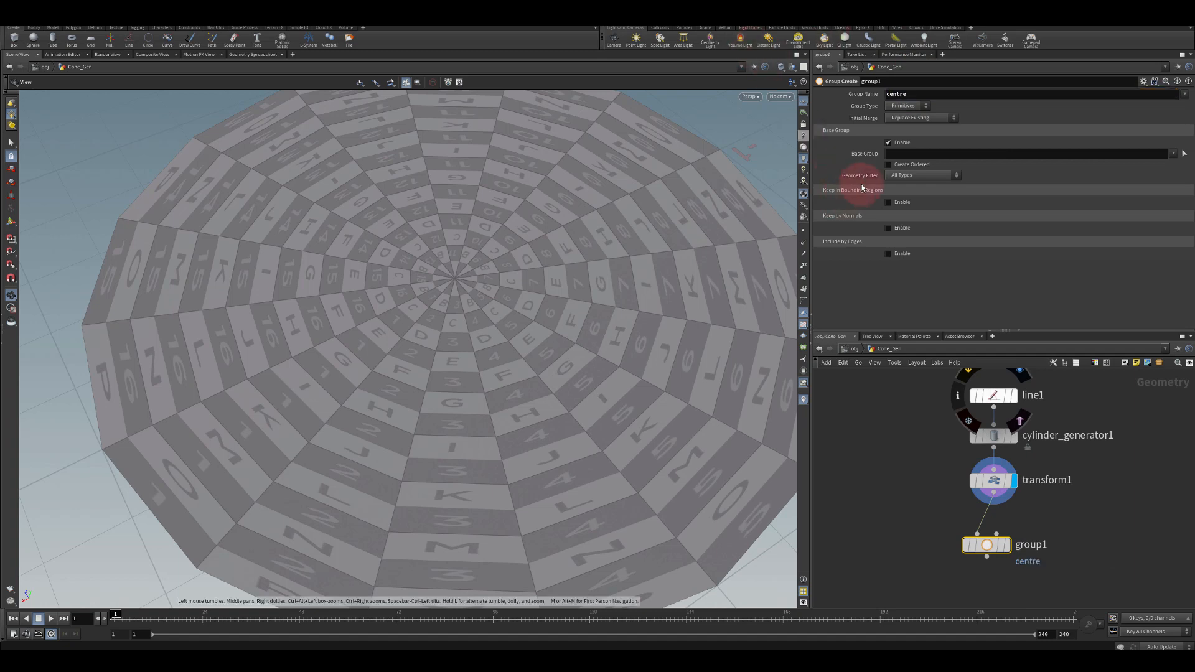
Disable the base group and enable Keep in Bounding Regions using a Bounding Sphere
left_click(888, 143)
left_click(889, 168)
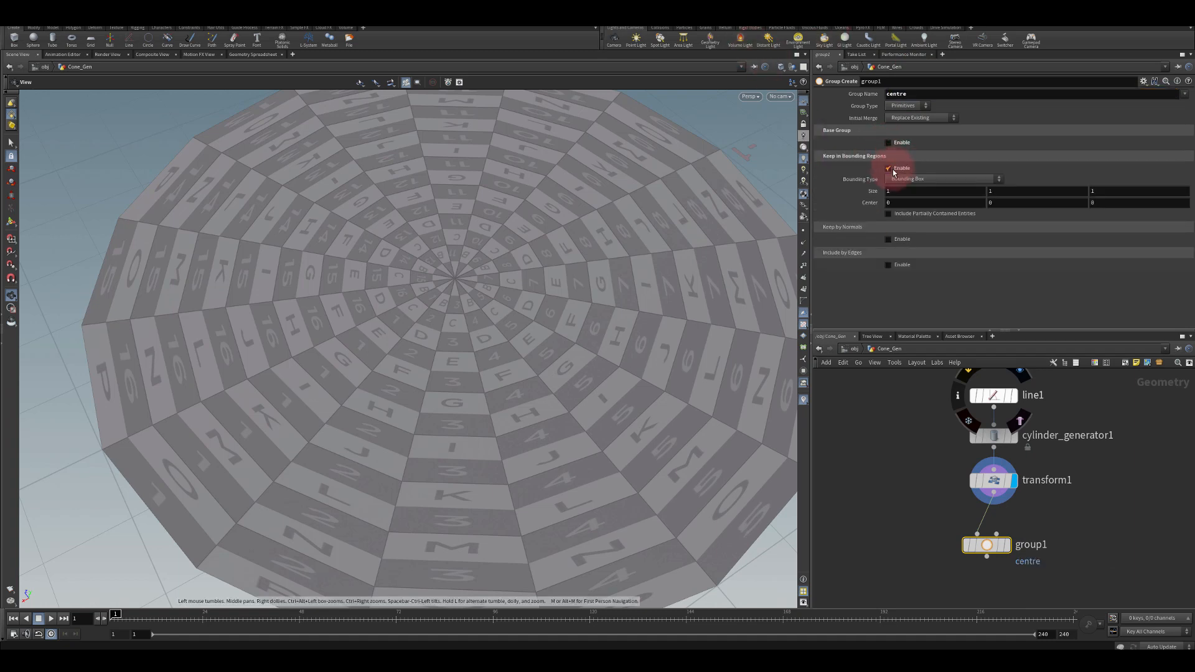
left_click(903, 179)
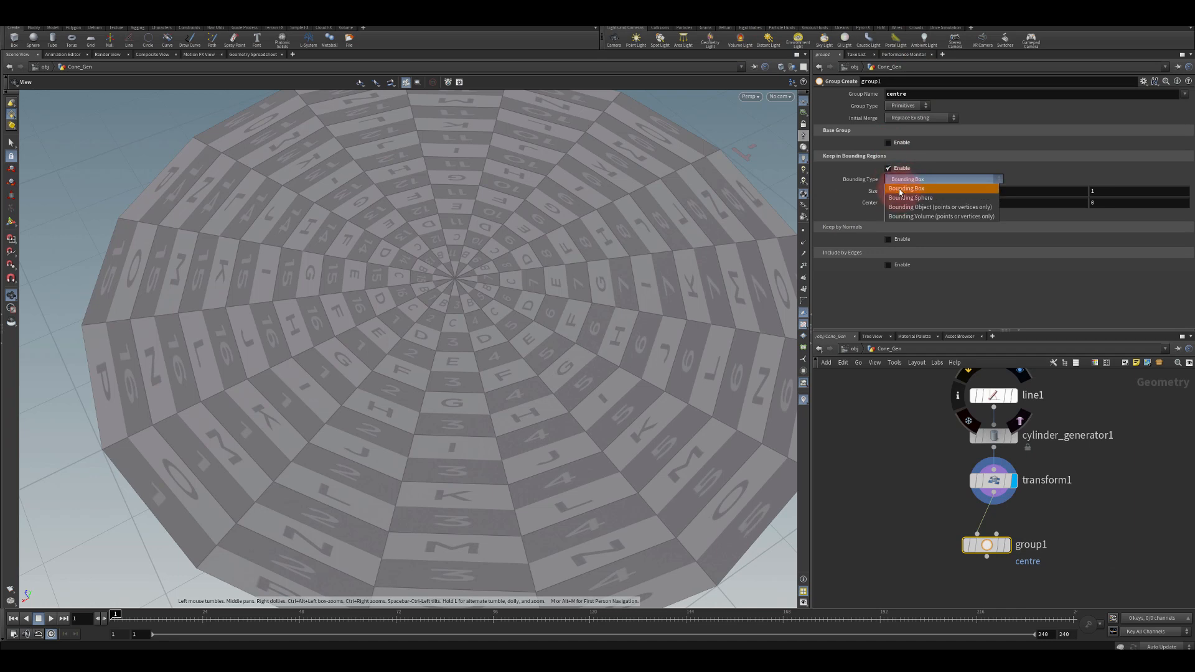
left_click(910, 198)
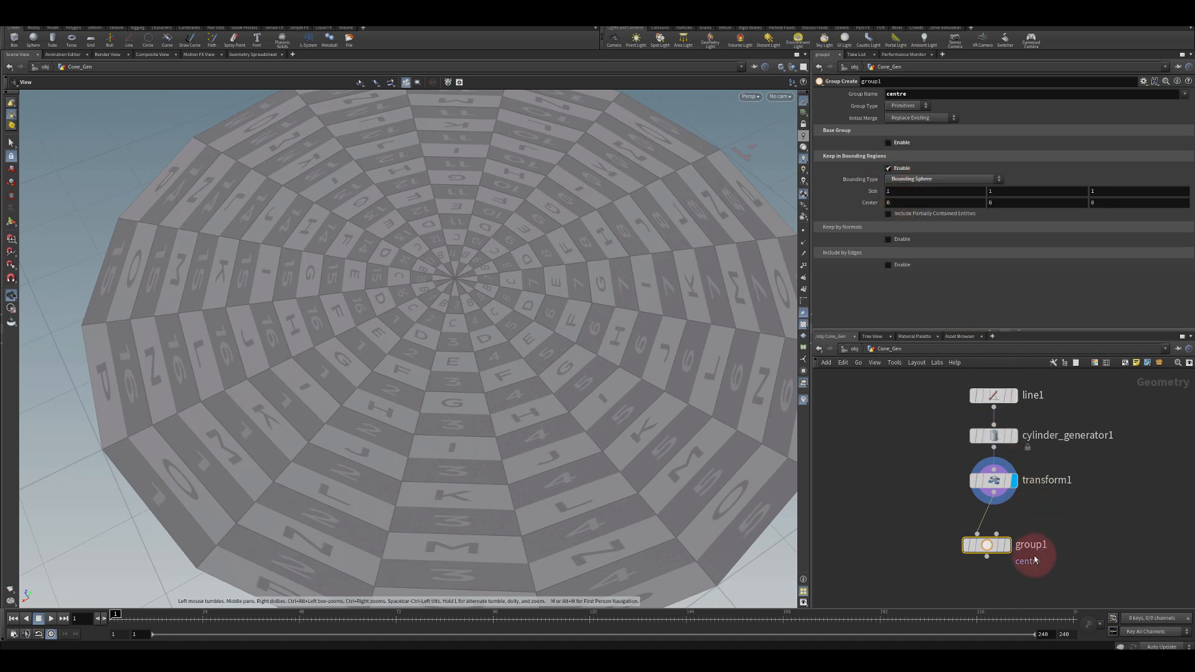
Display the group node and set the bounding sphere size to 0.2 on all three axes
left_click(1010, 546)
left_click_drag(990, 545, 996, 528)
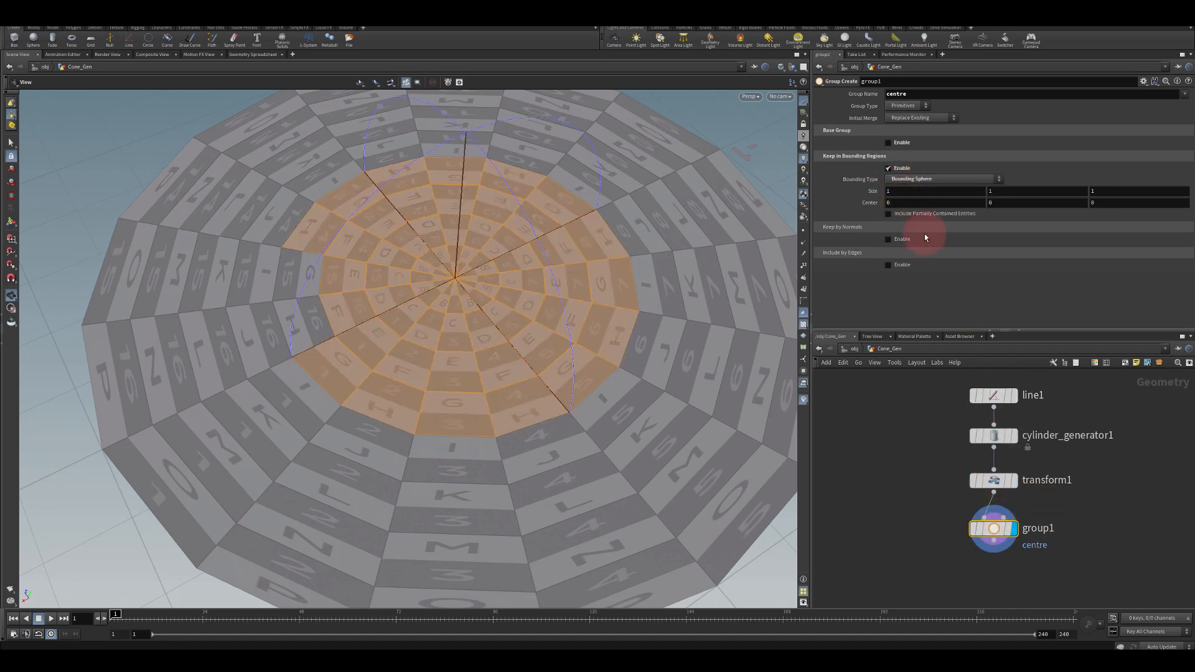
left_click(894, 191)
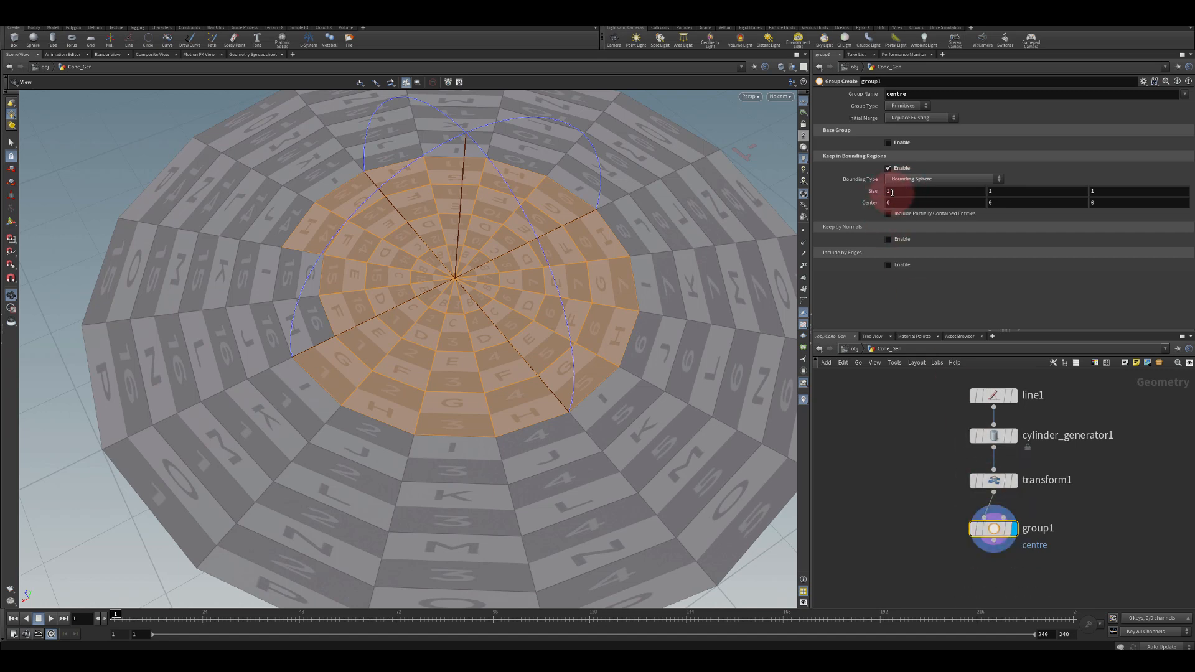
type(".2")
key("Tab")
type(".2")
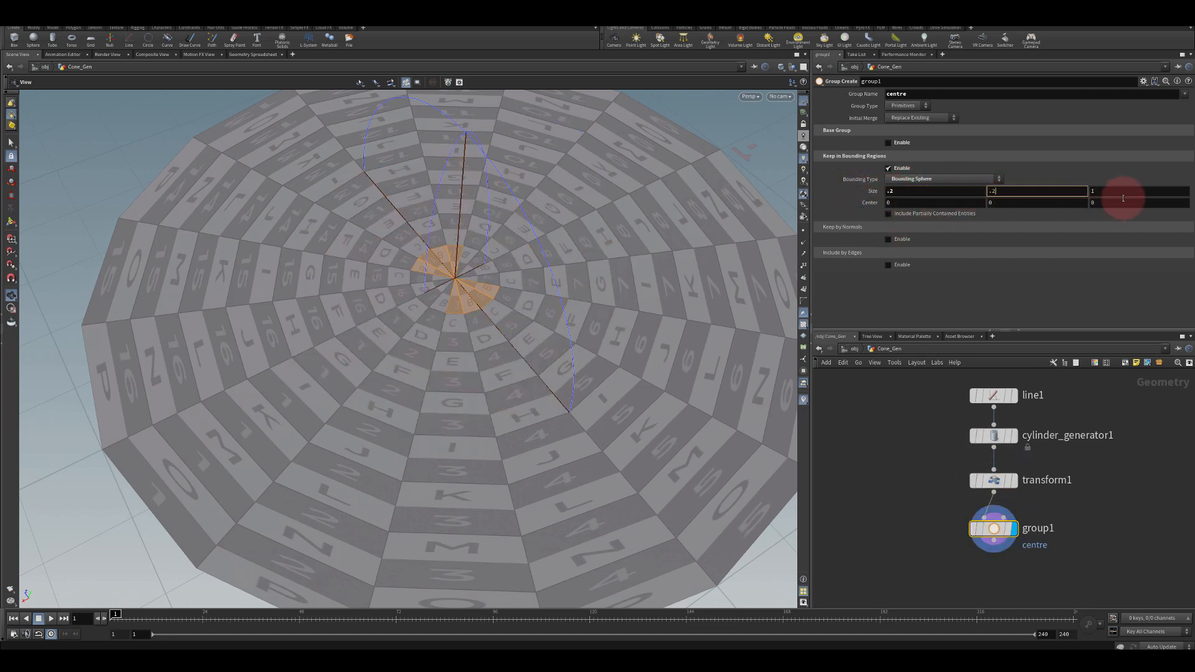
key("Tab")
type(".2")
key("Return")
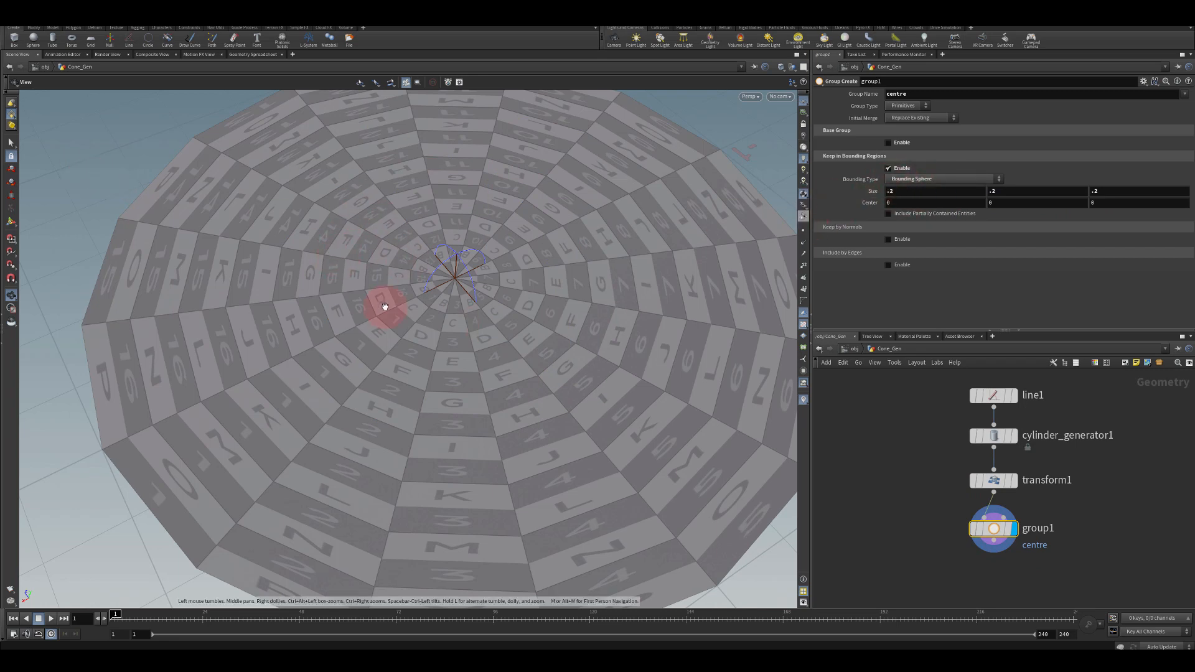
Set the cylinder generator's U Segments to 32 and V Segments to 16, then reselect the group node
left_click(989, 437)
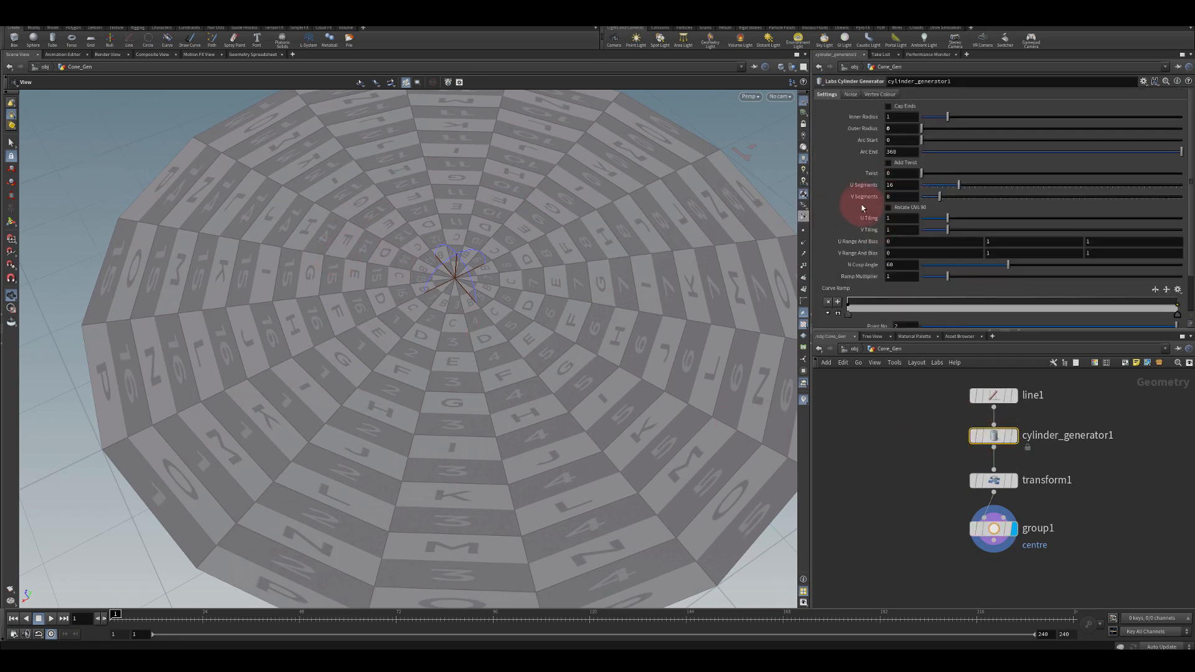
left_click_drag(897, 184, 862, 188)
type("32")
key("Return")
type("16")
key("Return")
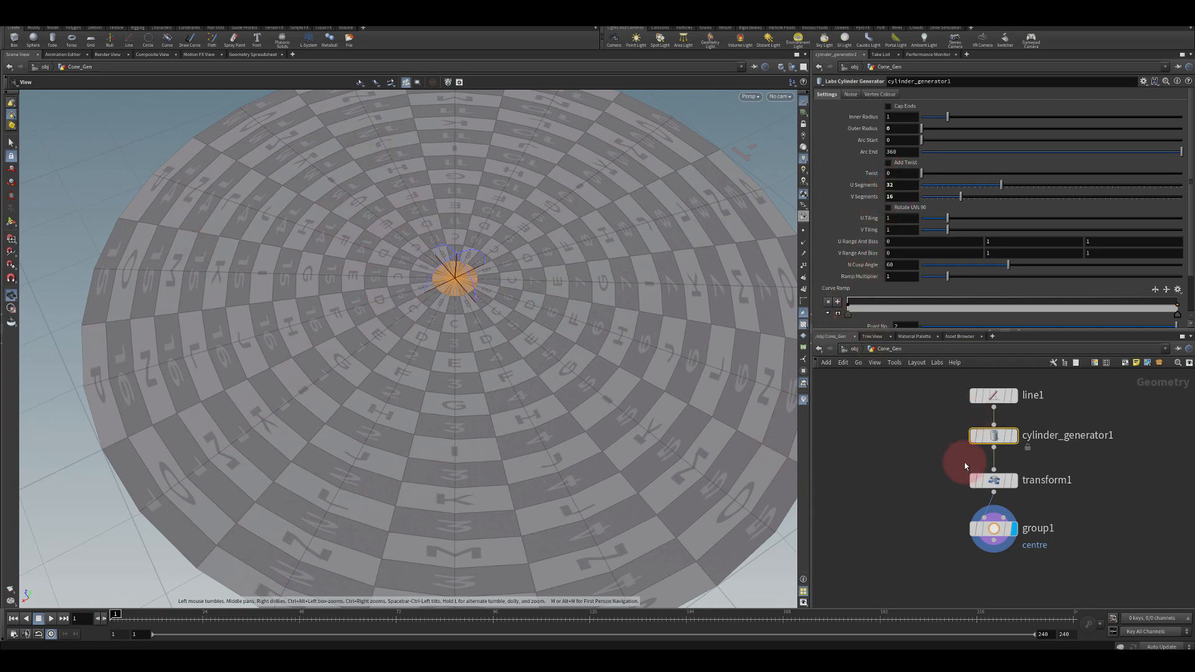
left_click(994, 529)
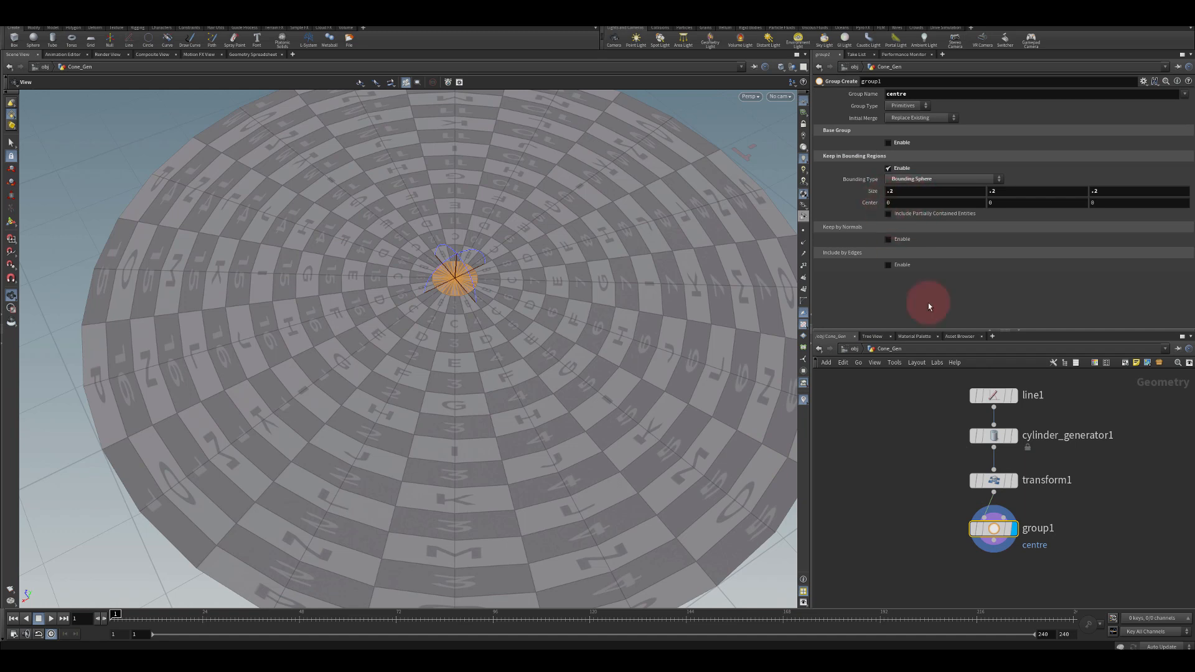
Add a Delete node below the group node and set it to delete the centre group
scroll(911, 496, "down", 3)
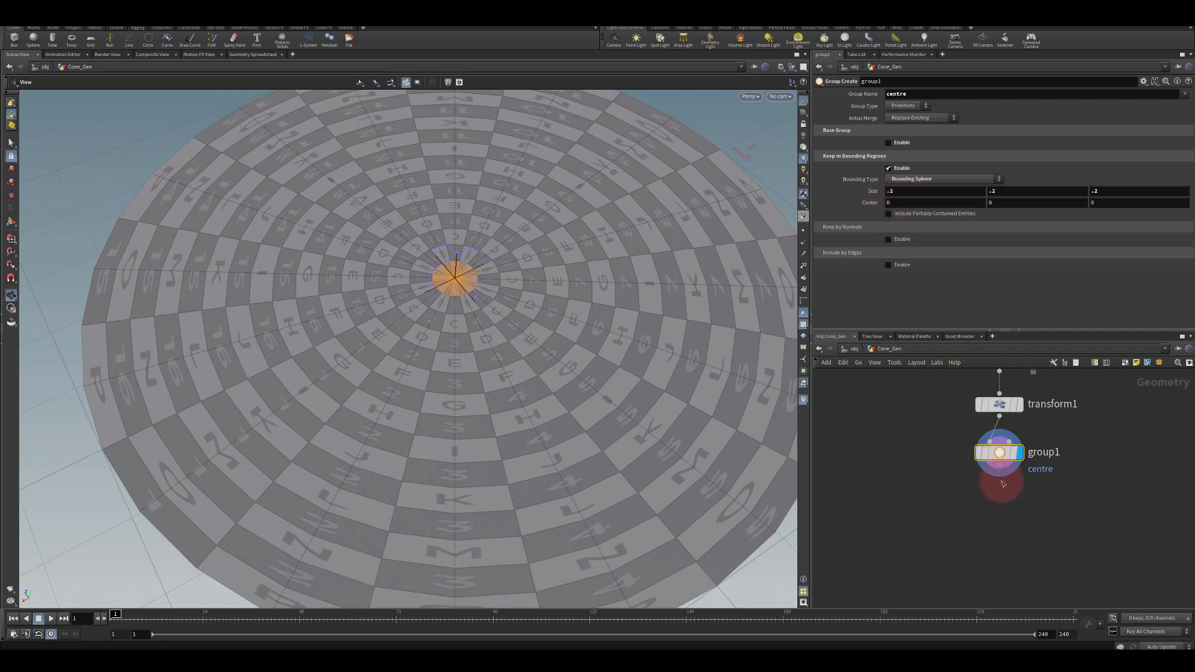
key("Tab")
type("delete")
key("Return")
left_click(1012, 509)
left_click_drag(1021, 511, 1016, 500)
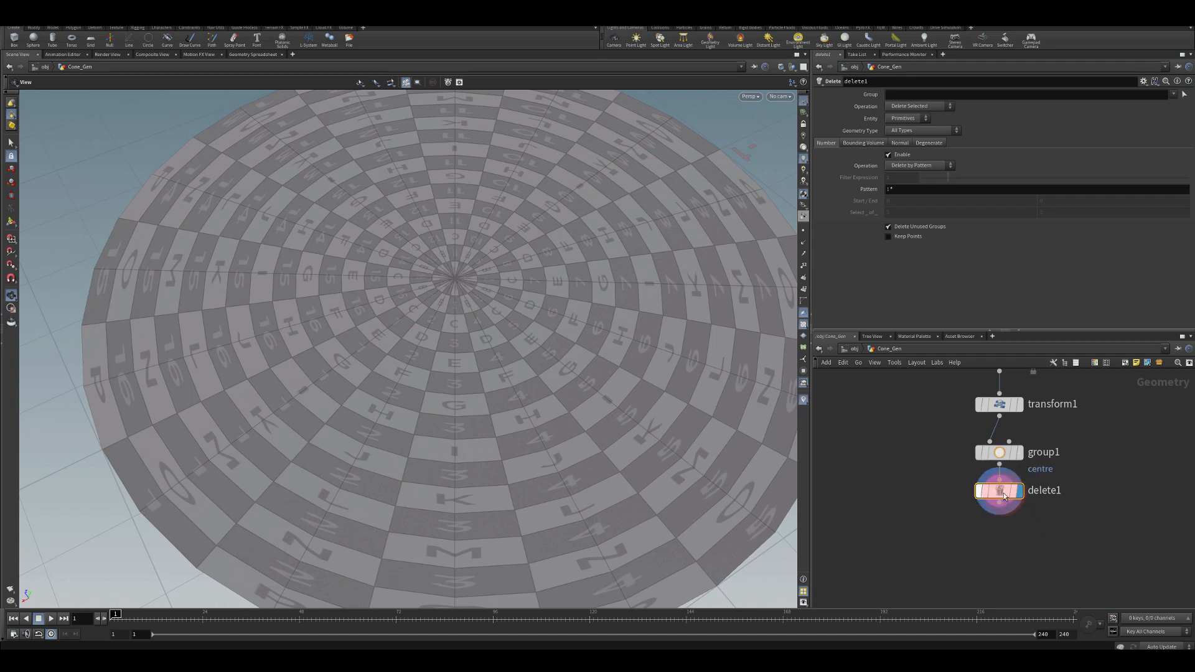
left_click(1174, 95)
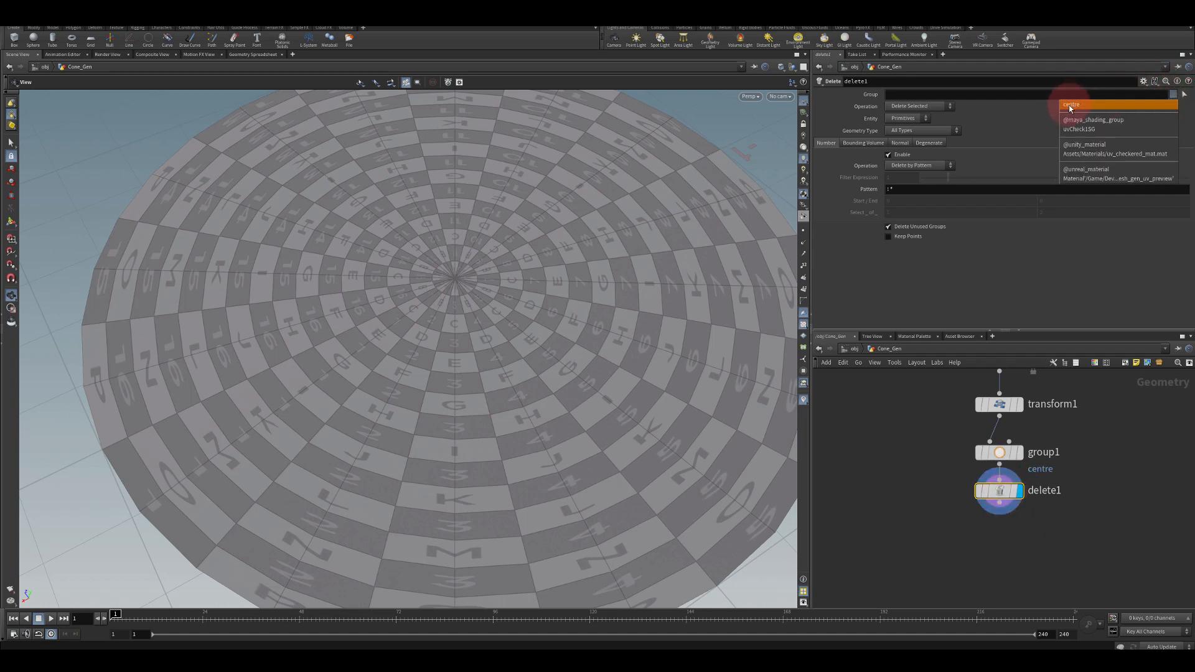
left_click(1070, 103)
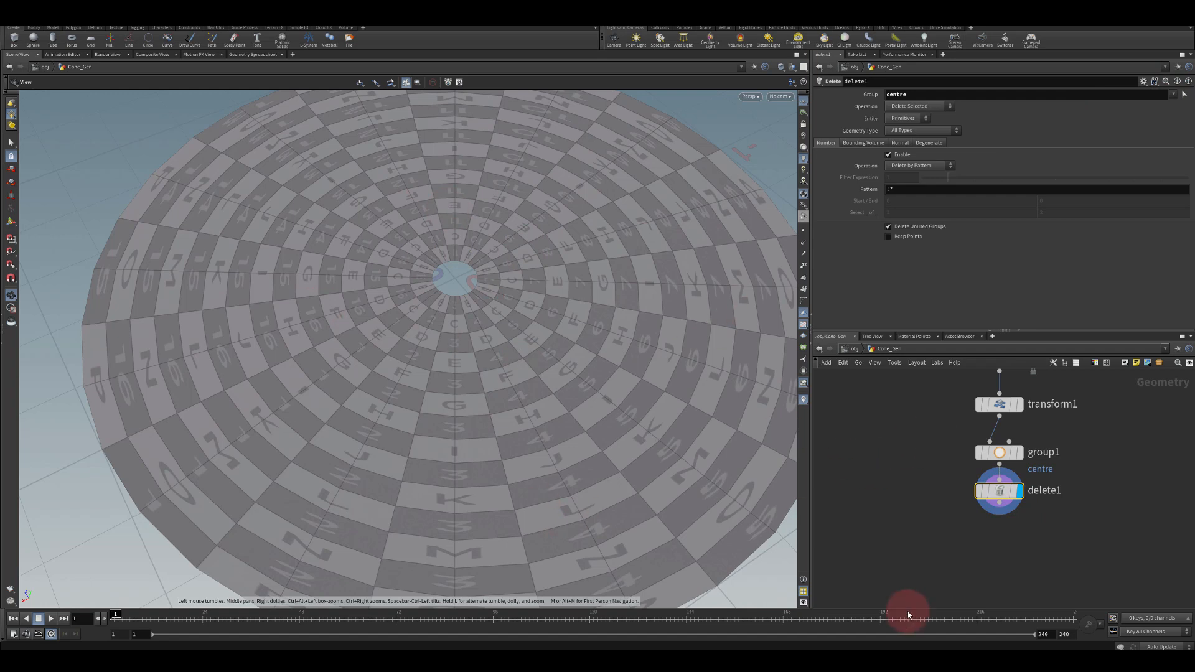
Add a UV Transform node below the Delete node
middle_click_drag(920, 560, 930, 479)
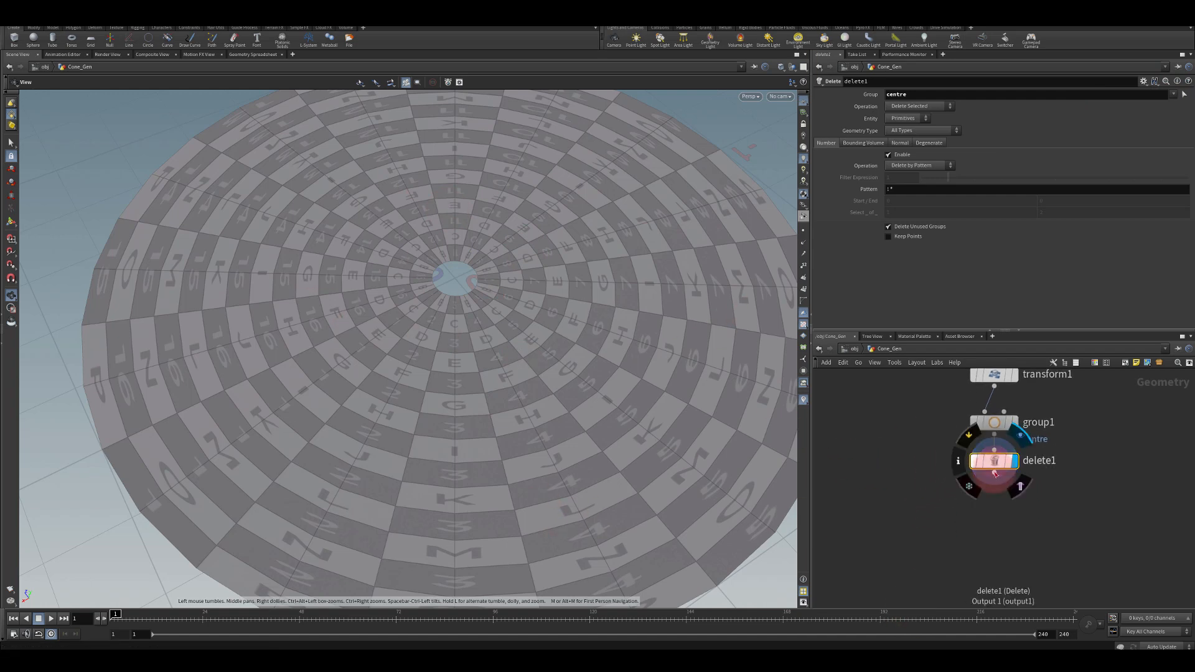
key("Tab")
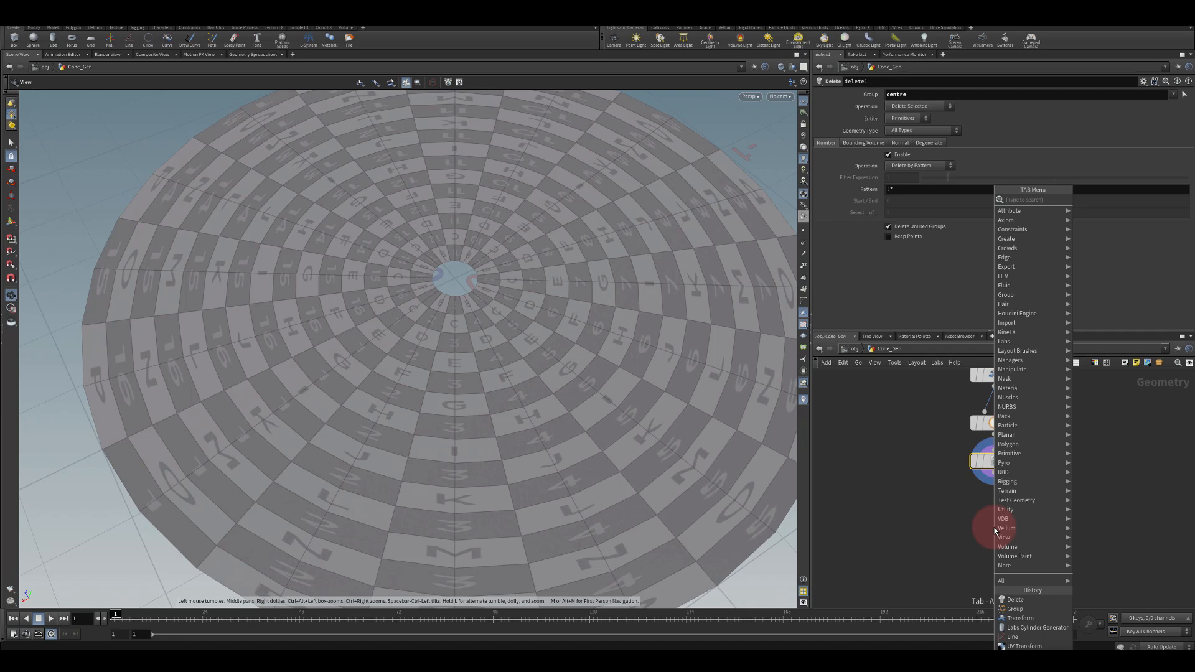
type("tra")
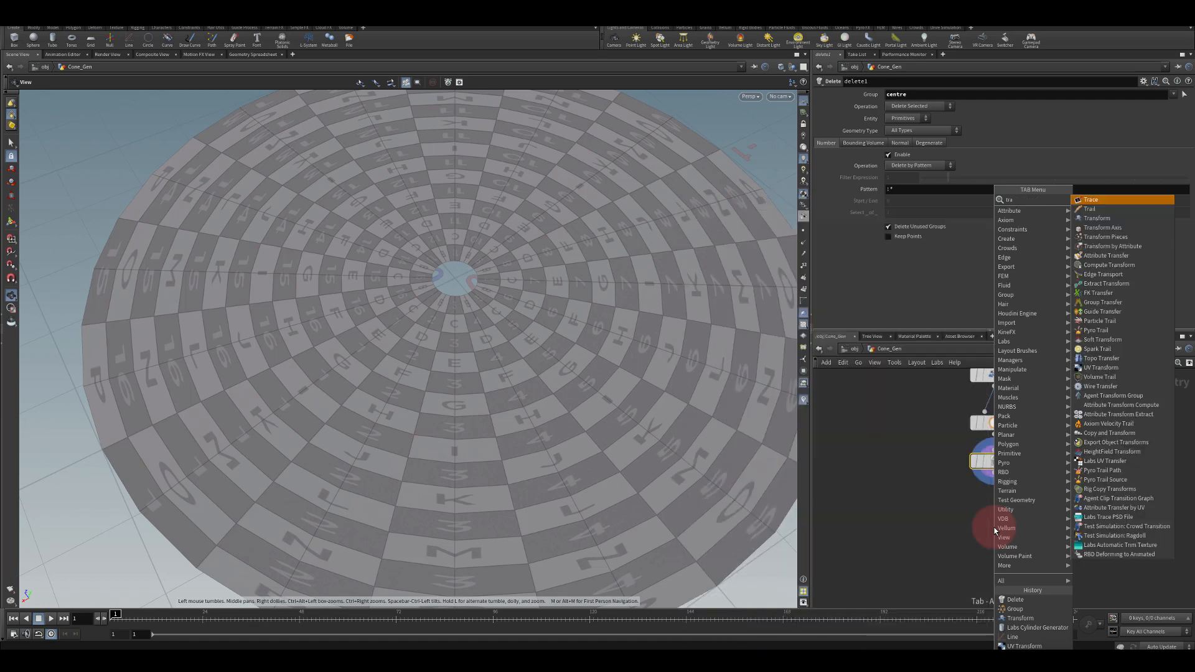
key("BackSpace")
key("BackSpace")
key("BackSpace")
type("uv")
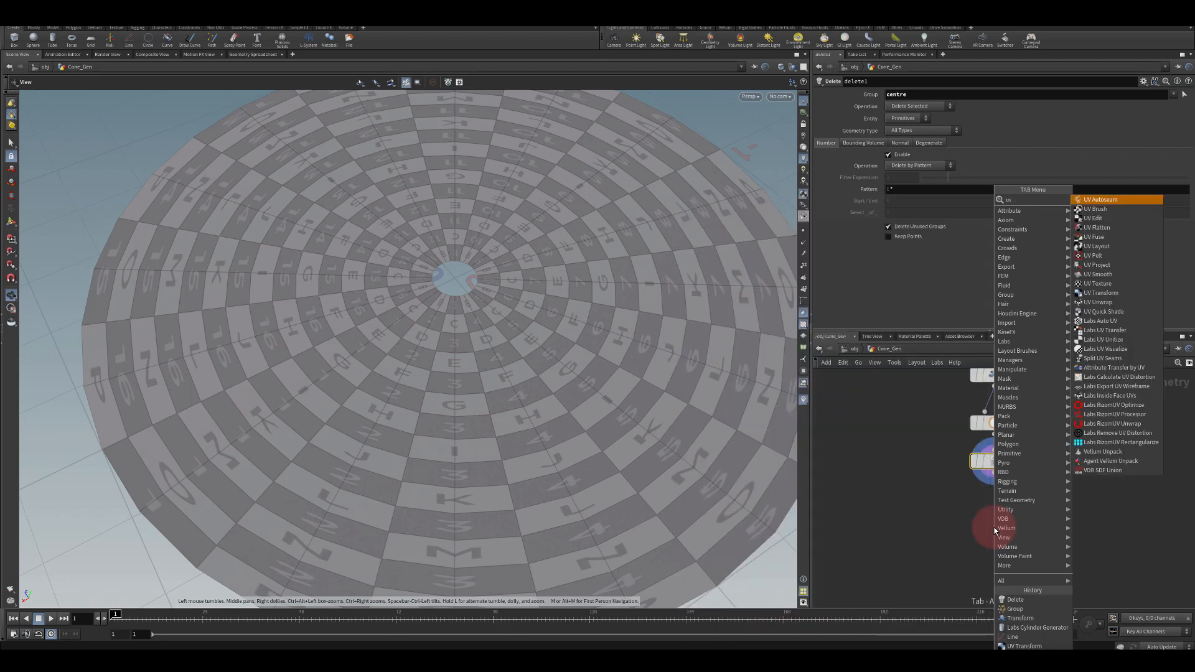
type(" tra")
key("Return")
key("Return")
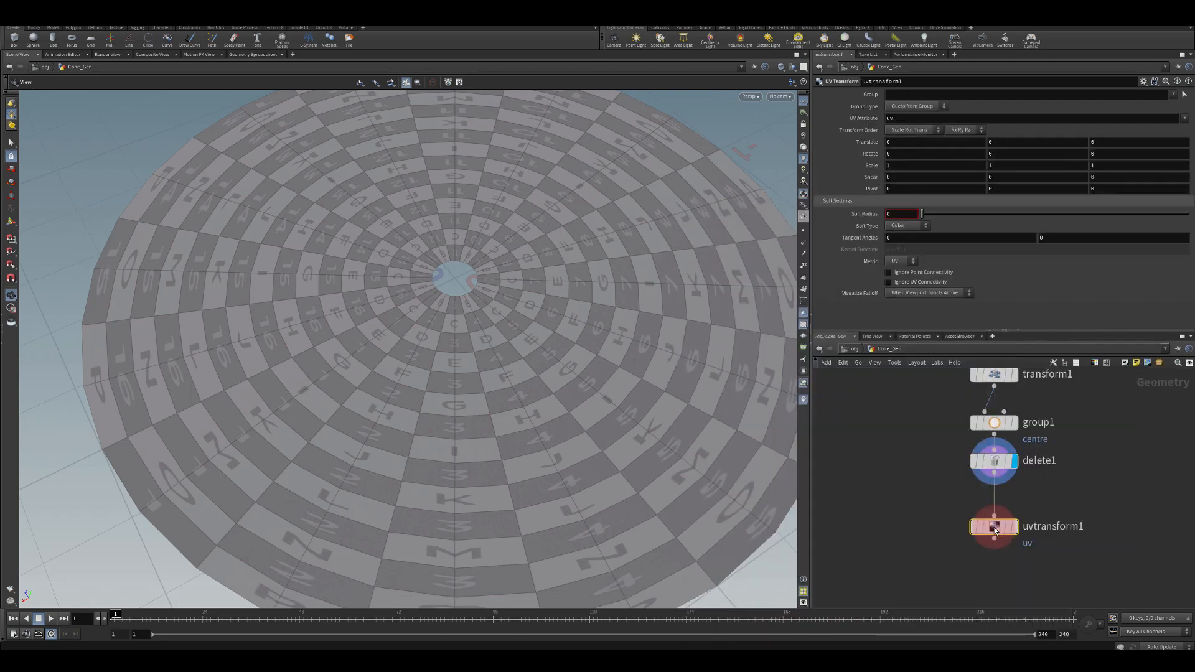
left_click(1014, 527)
left_click_drag(995, 528, 995, 507)
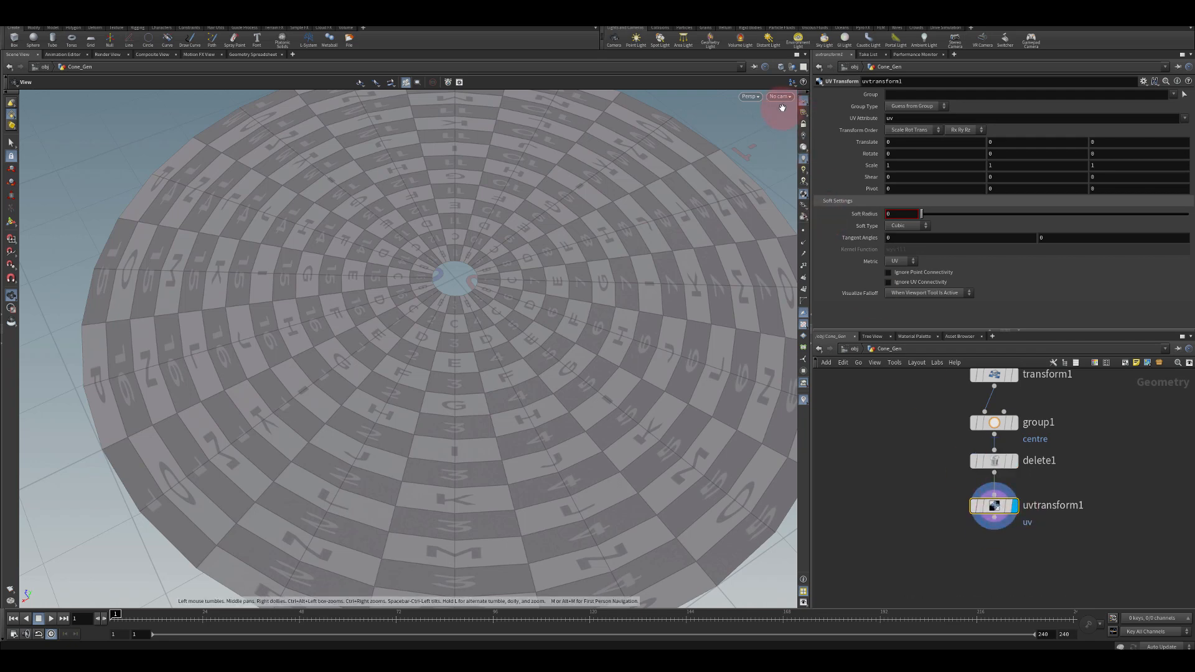
Switch the viewport to the UV viewport
left_click(750, 97)
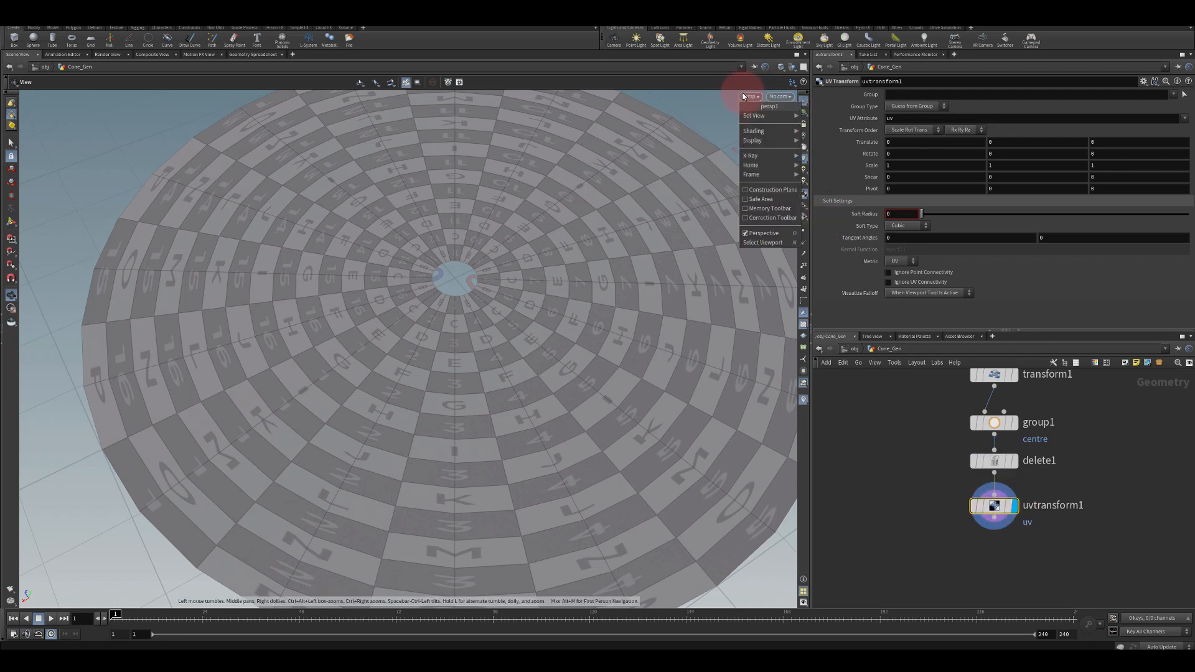
mouse_move(756, 116)
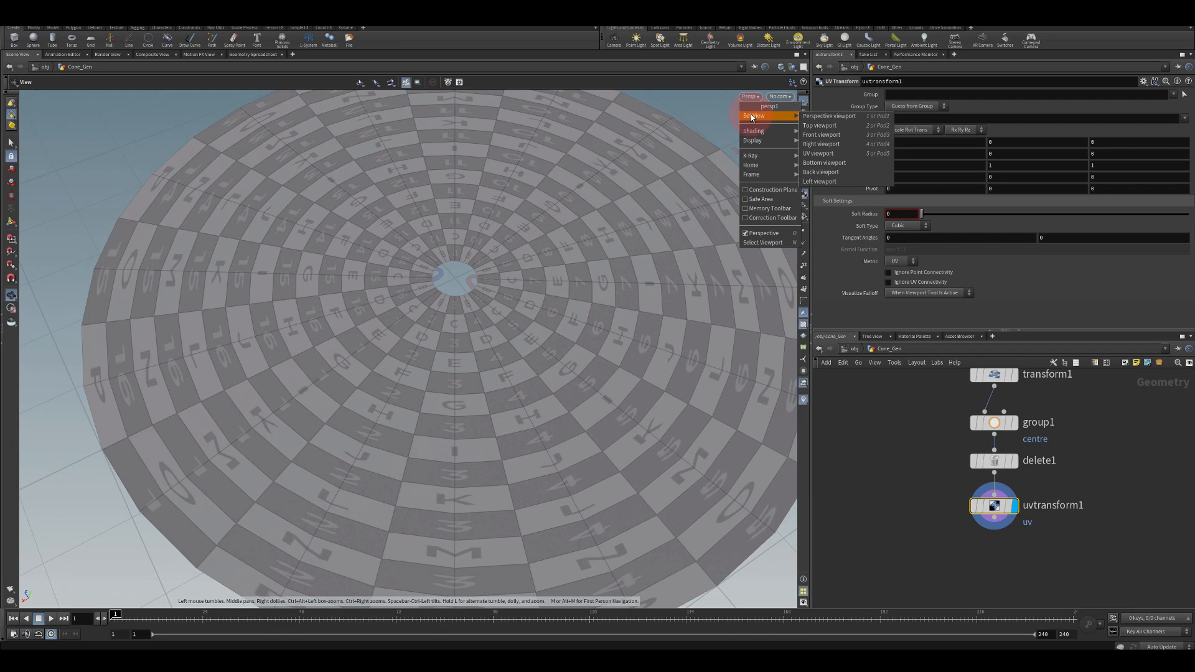
left_click(817, 154)
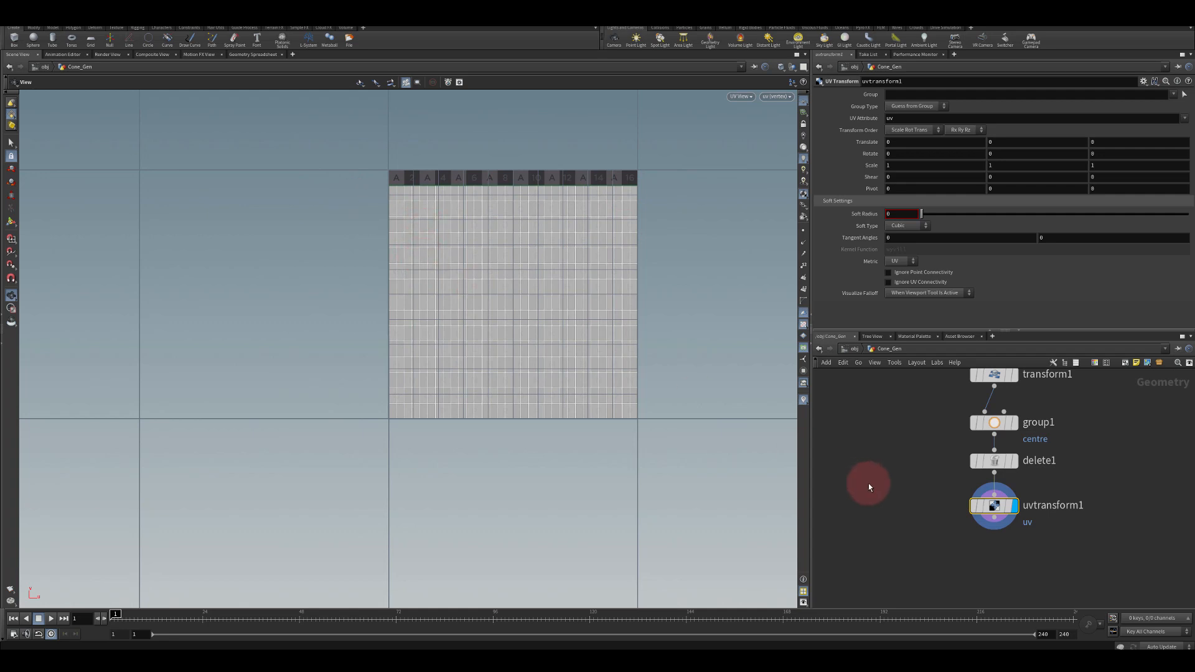
middle_click_drag(903, 412, 902, 491)
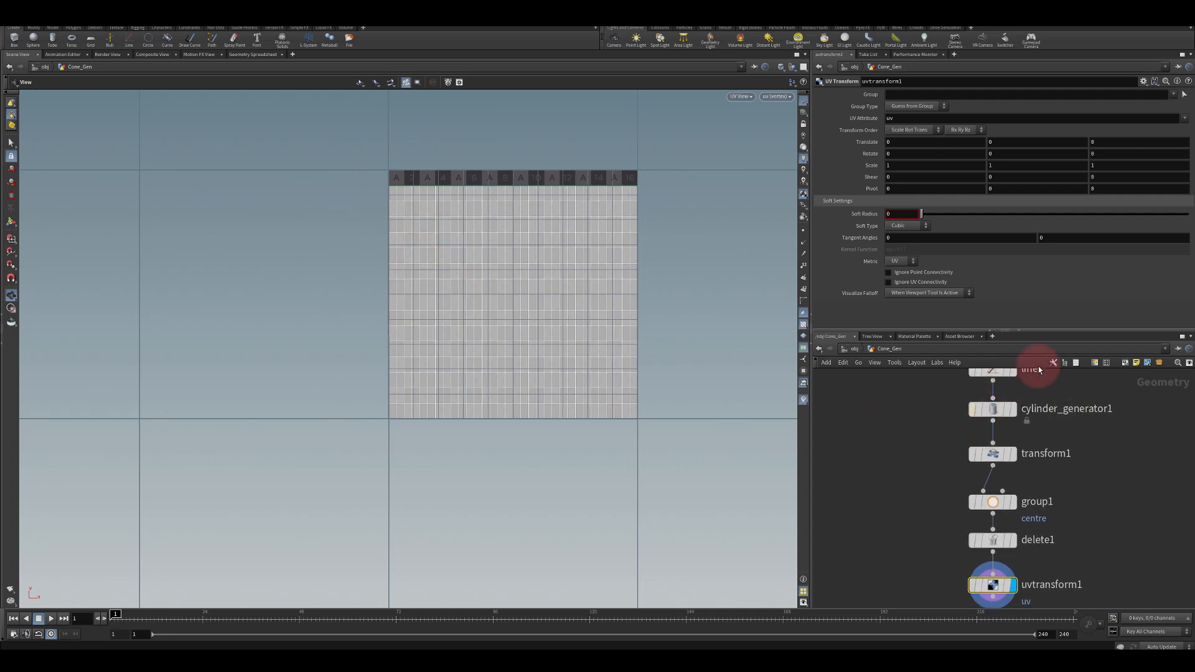
middle_click_drag(920, 598, 923, 487)
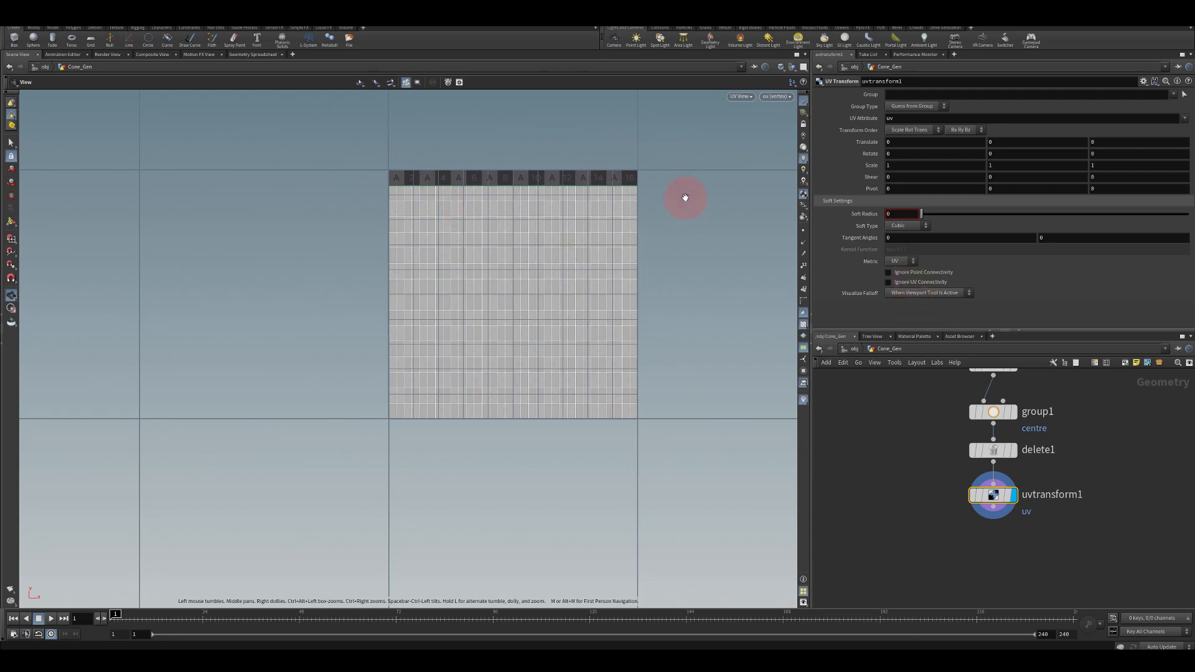
Set the UV Transform scale to 1/$SIZEX in X and 1/$SIZEY in Y
left_click_drag(899, 164, 883, 167)
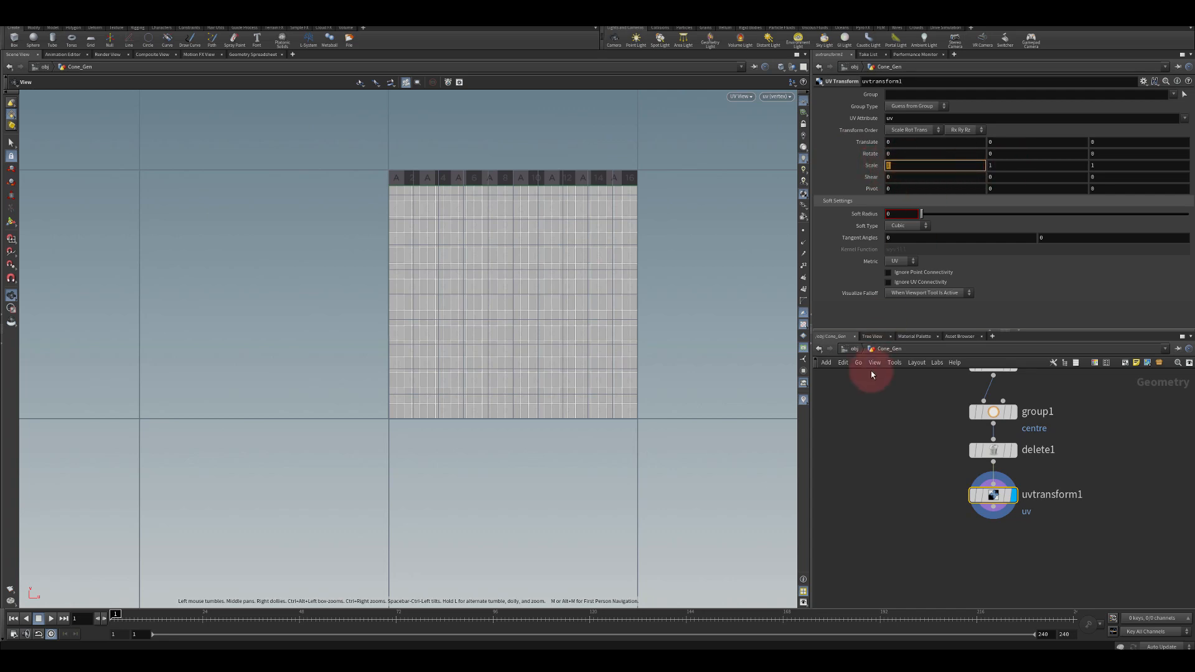
type("/$SIZEX")
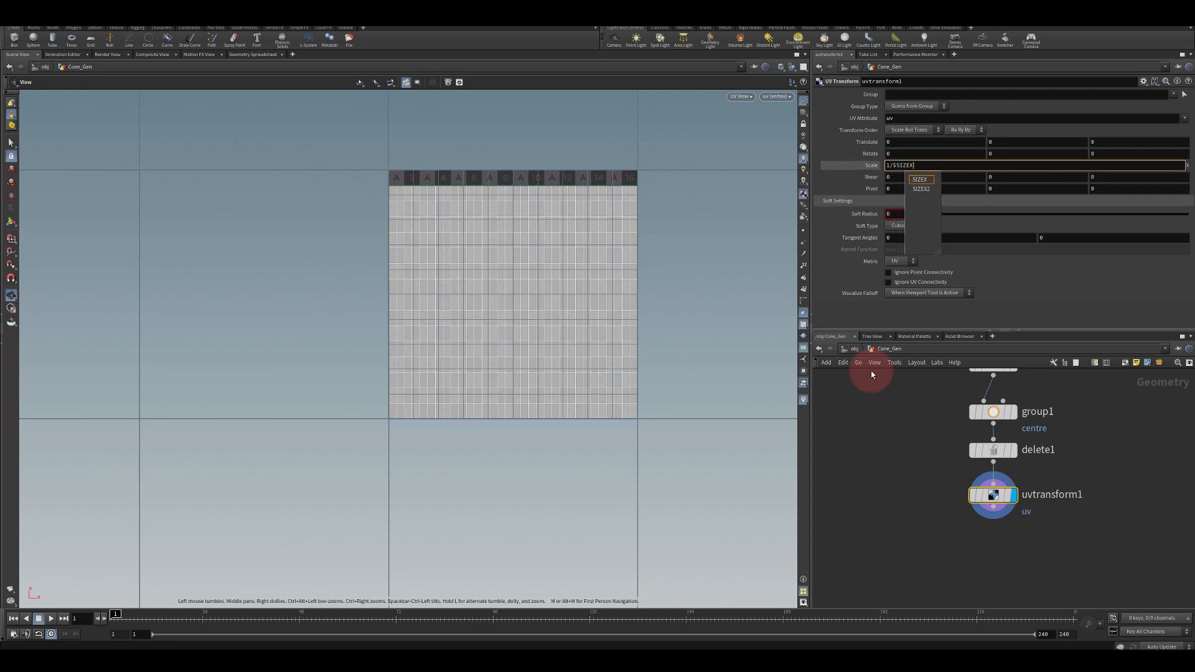
key("Return")
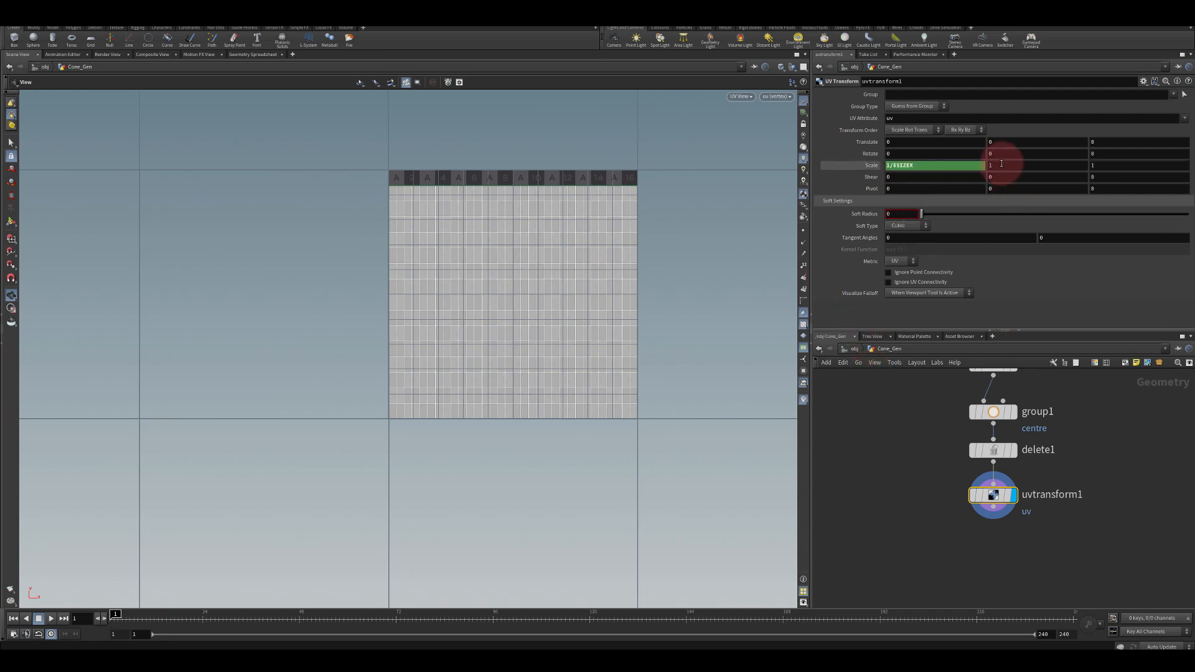
left_click(973, 165)
type("1")
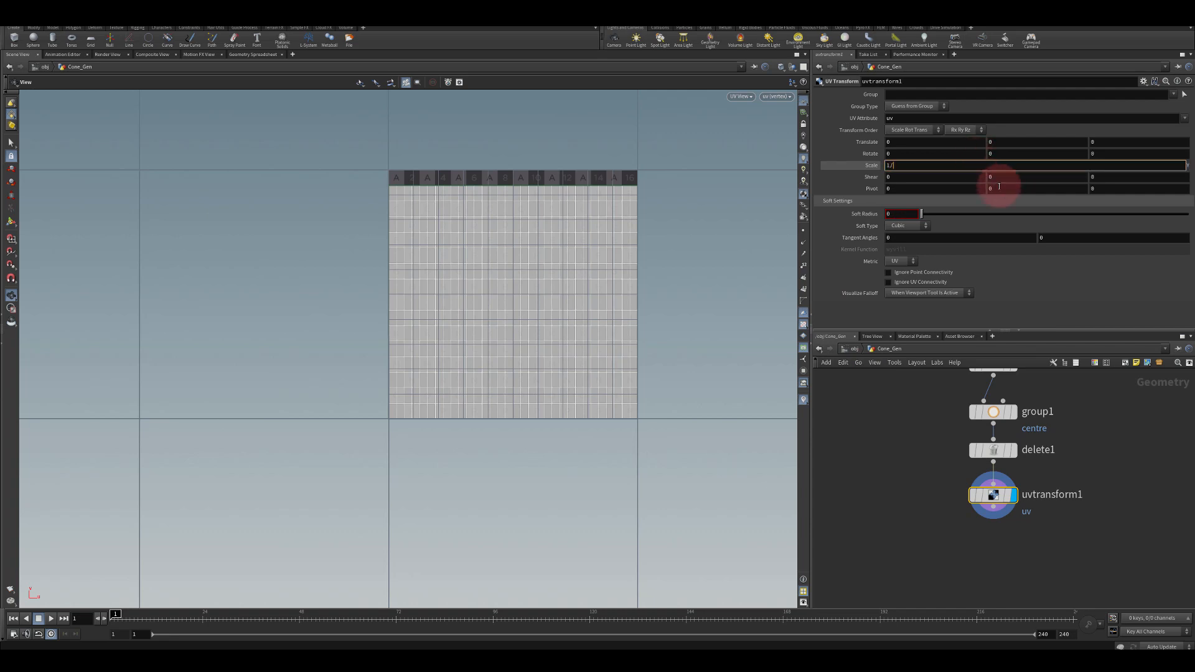
type("/$SIZEY")
key("Return")
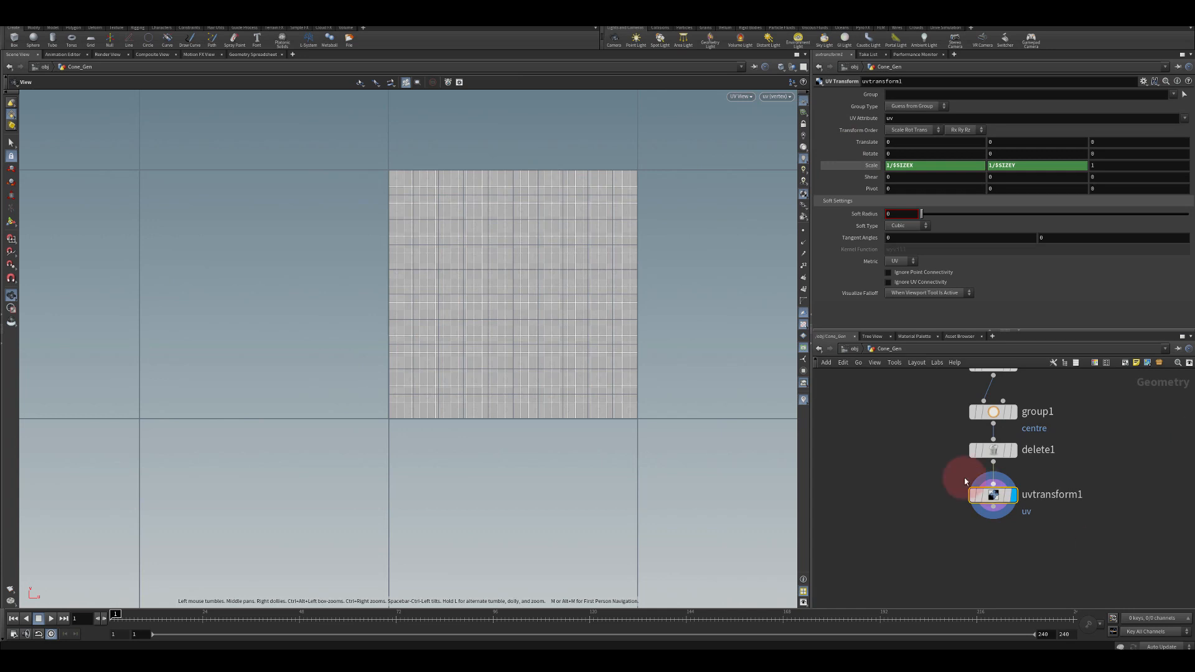
Switch the viewport back to the perspective view
left_click(739, 97)
mouse_move(741, 116)
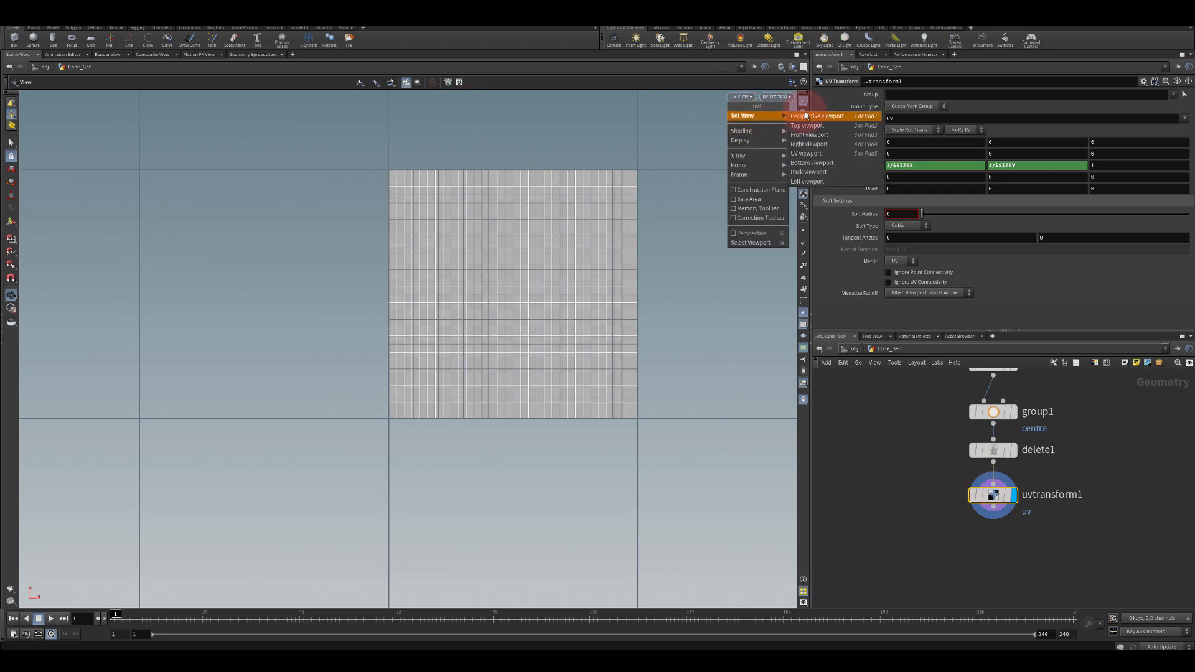
left_click(804, 116)
right_click_drag(558, 239, 557, 429)
middle_click_drag(525, 265, 499, 320)
Set the cylinder generator's Arc End to 45
middle_click_drag(929, 380, 946, 478)
left_click(1009, 476)
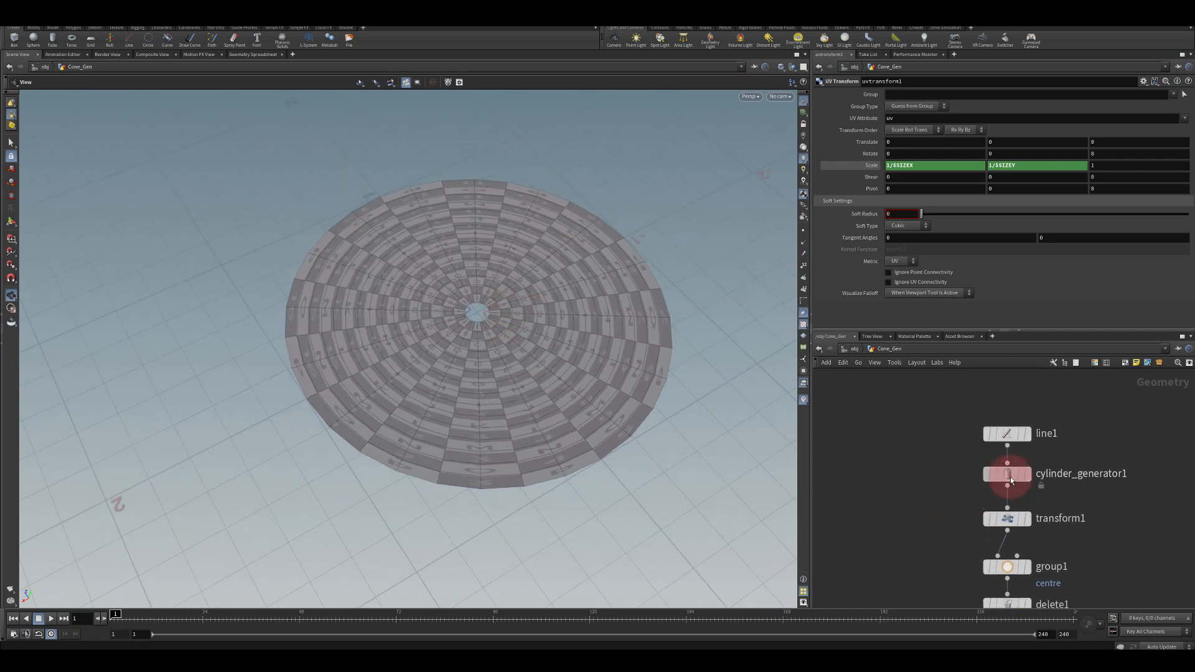
left_click_drag(1146, 151, 992, 167)
left_click(903, 151)
type("45")
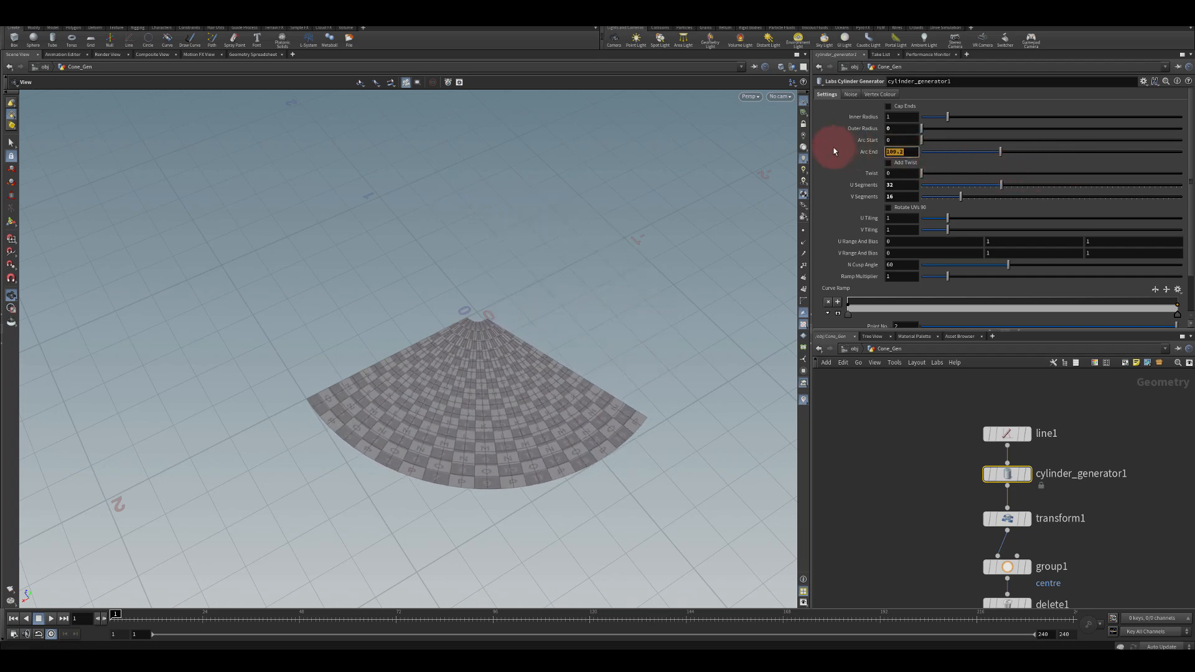
key("Return")
Set the cylinder generator's Arc End to 90
left_click_drag(899, 154, 829, 160)
type("90")
key("Return")
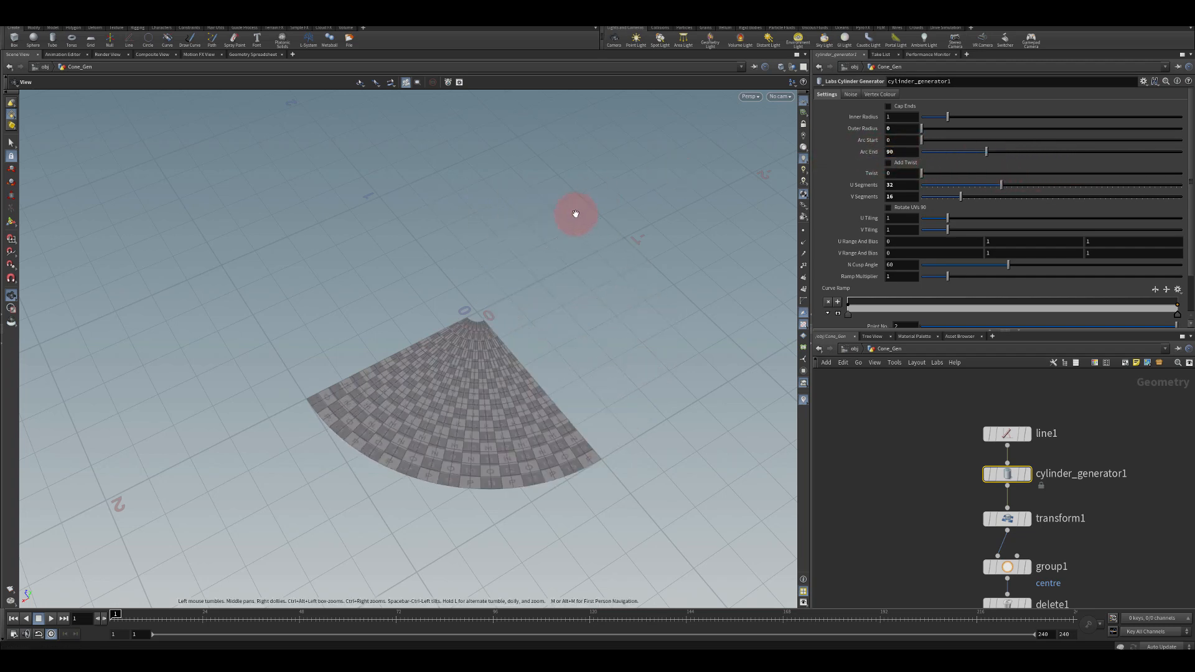
Append a Labs Color Gradient node after the UV Transform node
middle_click_drag(408, 369, 426, 271)
left_click_drag(426, 270, 544, 354)
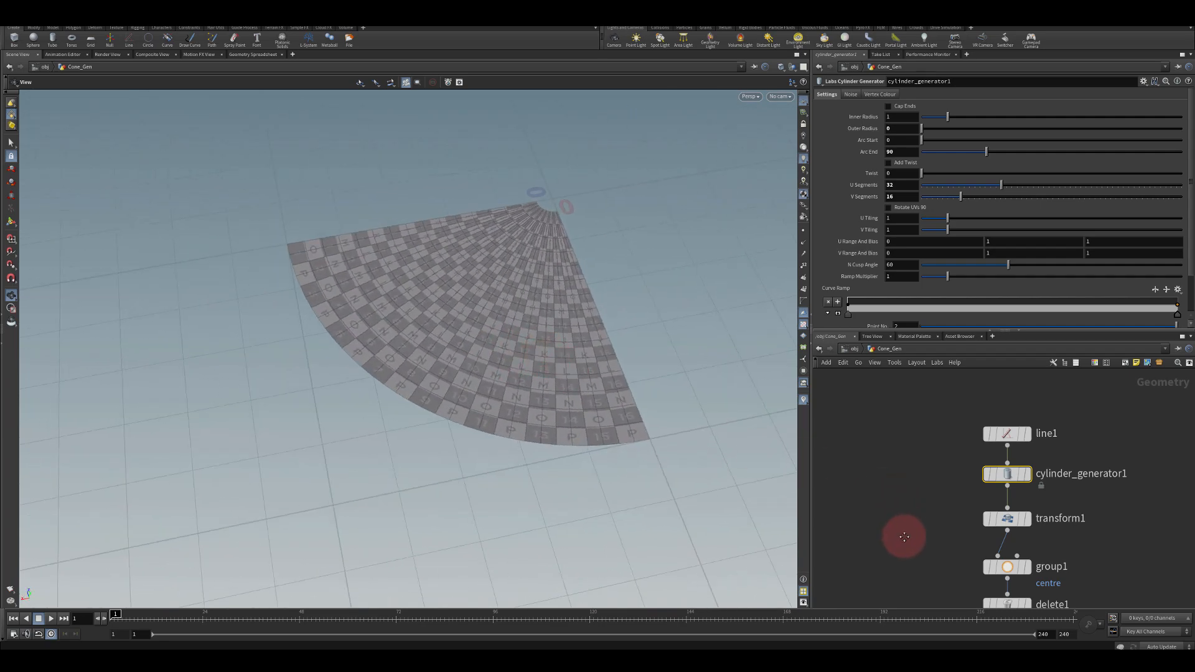
middle_click_drag(904, 545, 907, 402)
left_click_drag(997, 465, 1003, 512)
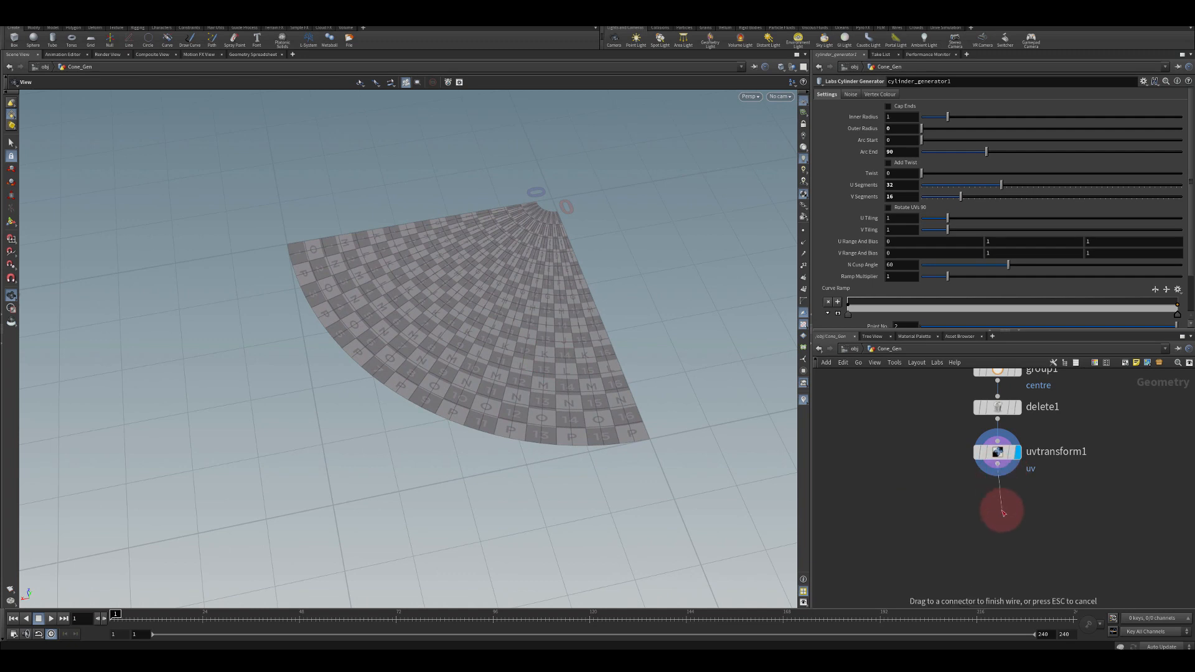
left_click_drag(1003, 513, 1003, 514)
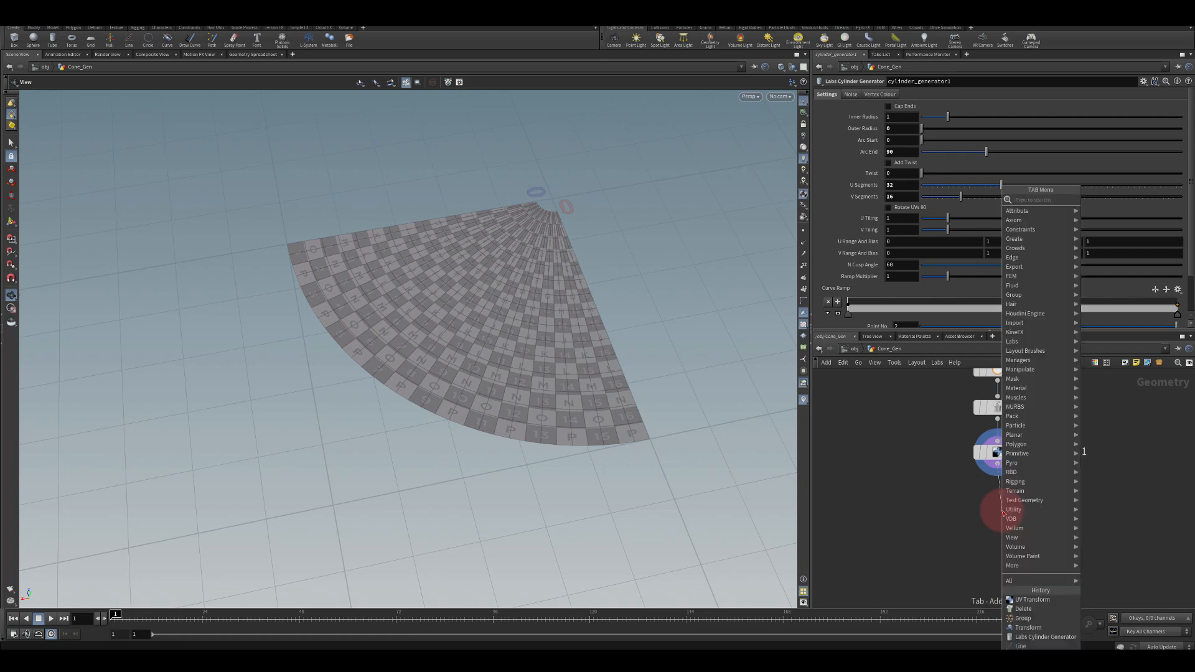
type("grad")
key("BackSpace")
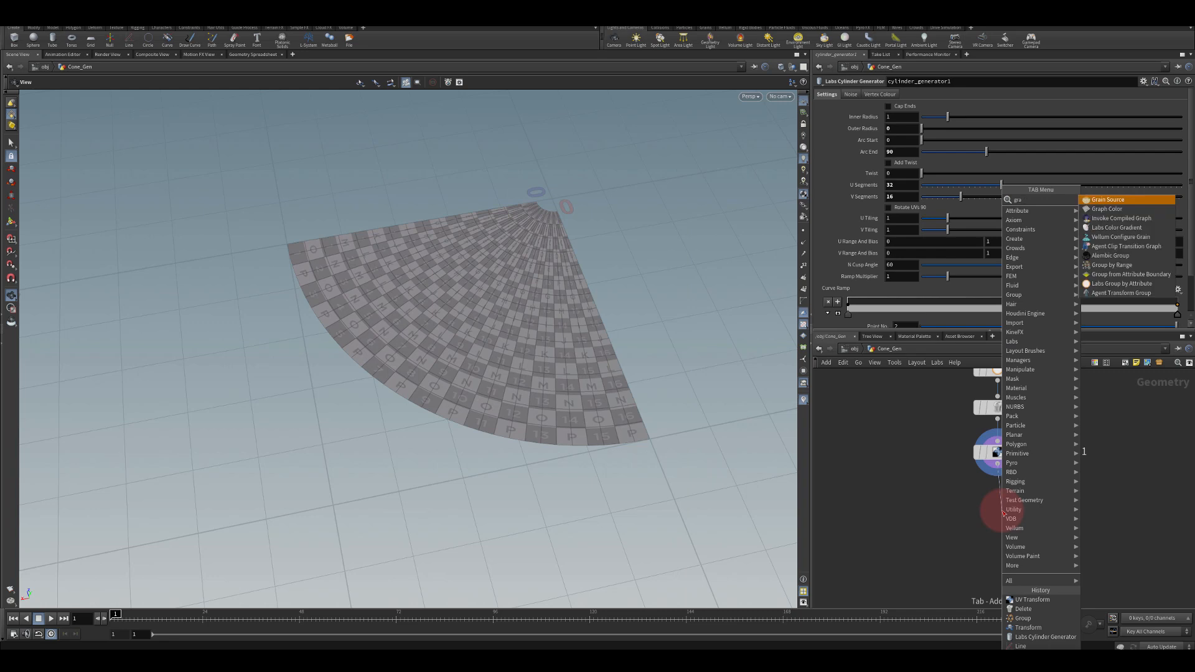
left_click(1108, 229)
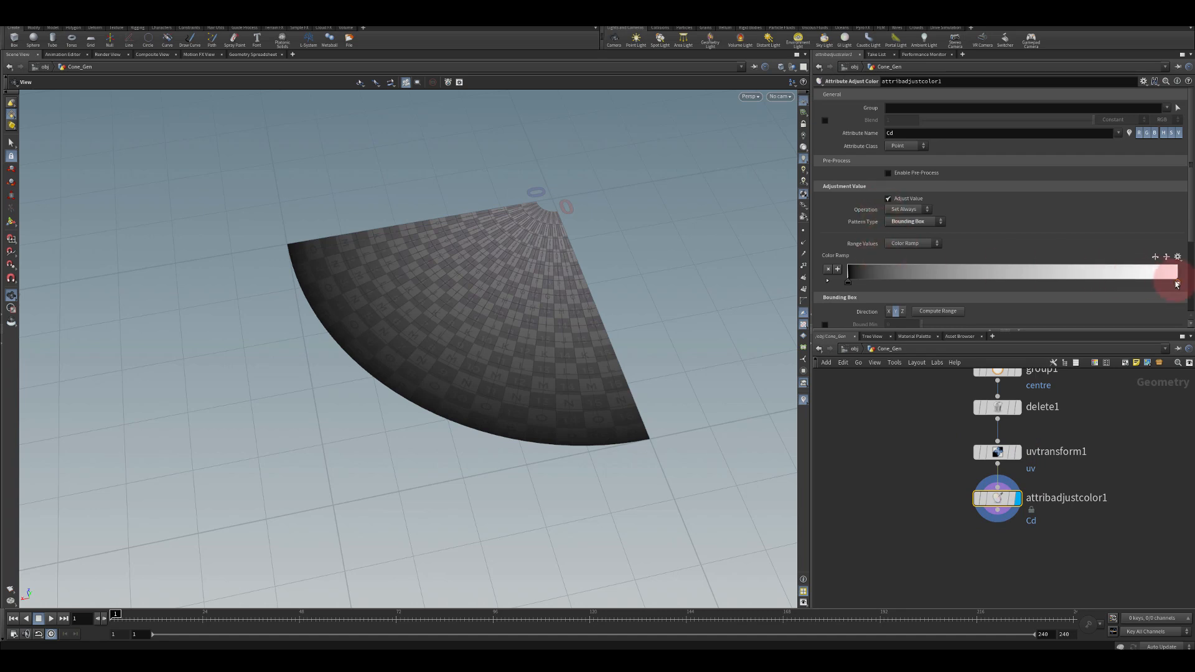
Place color ramp keys at positions 0.2 and 0.8
left_click_drag(1176, 282, 931, 282)
left_click(827, 281)
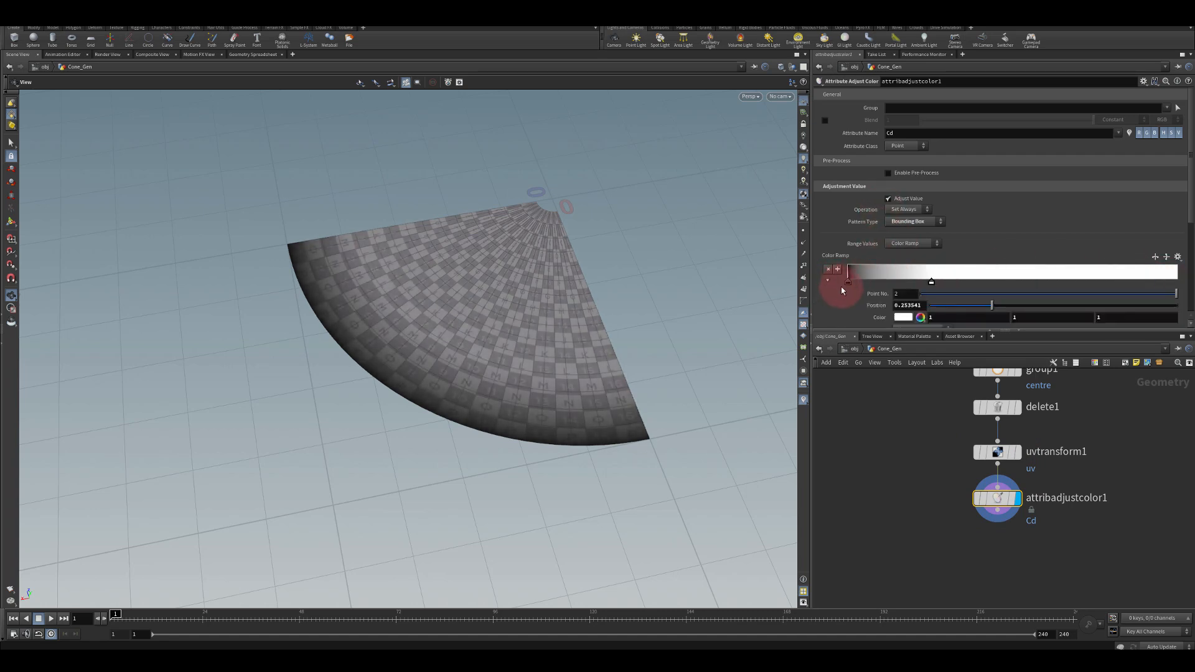
type("0.2")
key("Return")
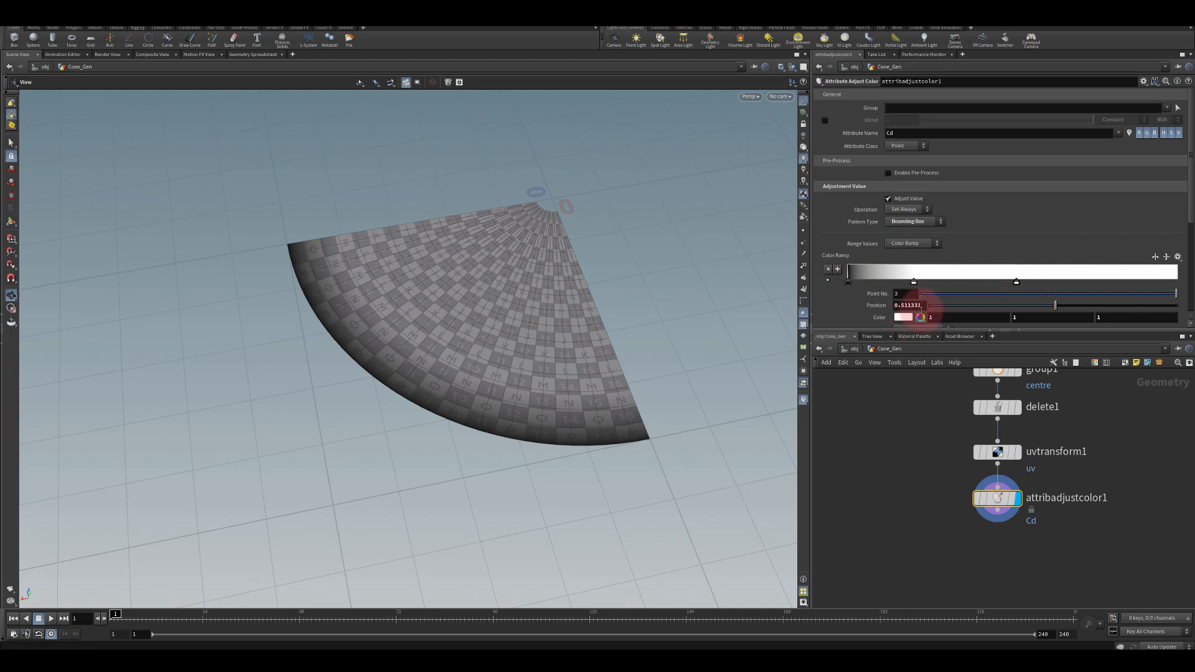
type("0.8")
key("Return")
Set the last color ramp key's color to black, 0 0 0
left_click(1176, 275)
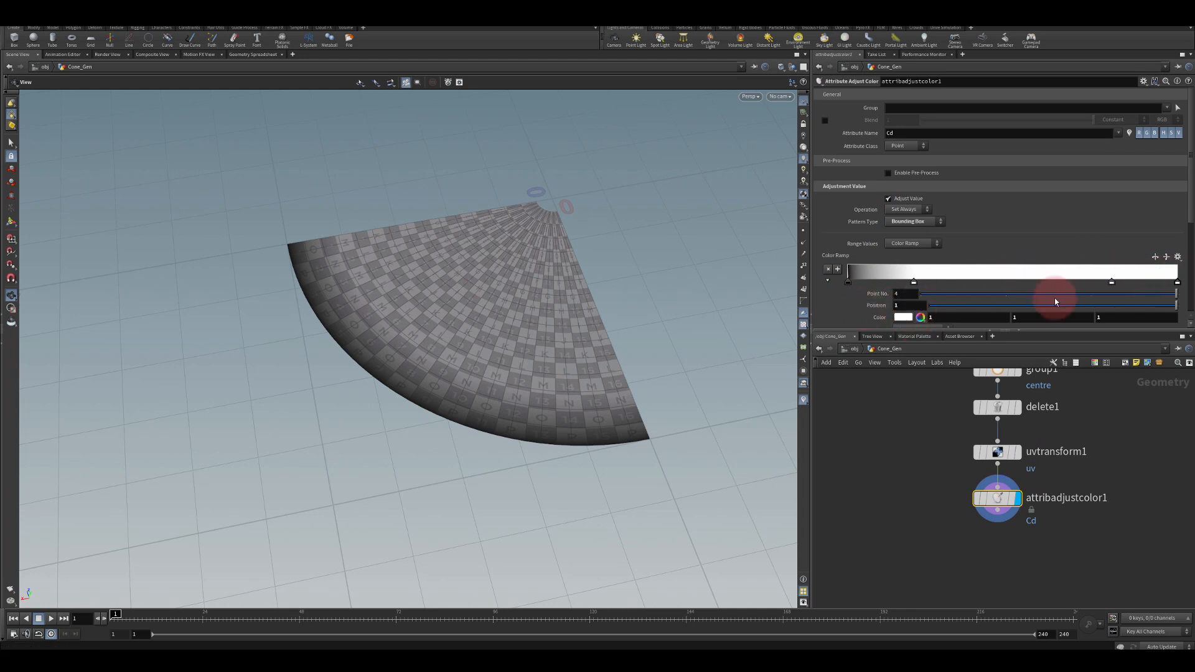
left_click_drag(899, 306, 827, 306)
left_click_drag(946, 317, 920, 318)
type("0")
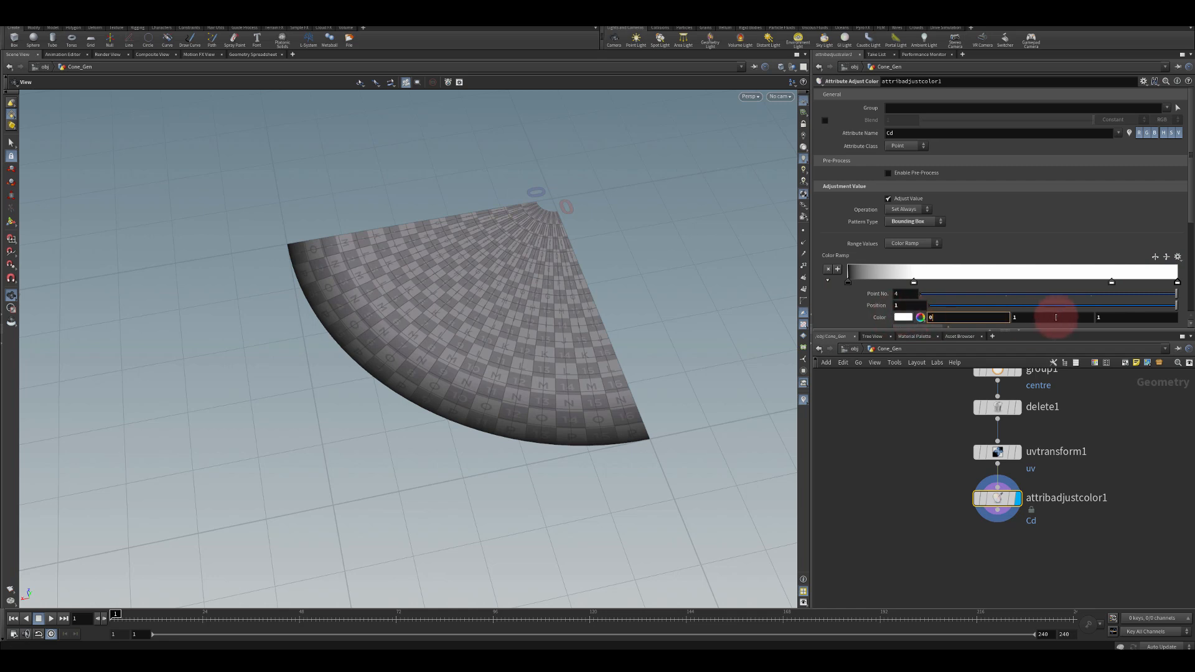
left_click_drag(1058, 316, 976, 316)
type("0")
key("Tab")
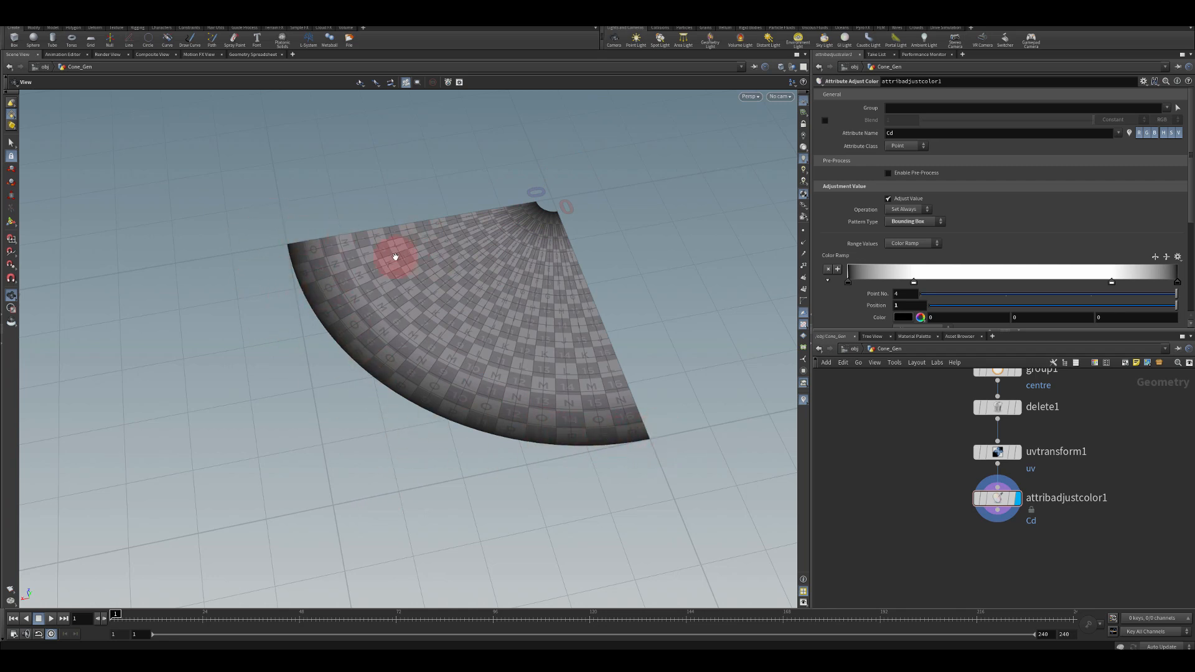
Move the first color ramp key to position 0.02
left_click(850, 283)
left_click_drag(850, 284, 857, 276)
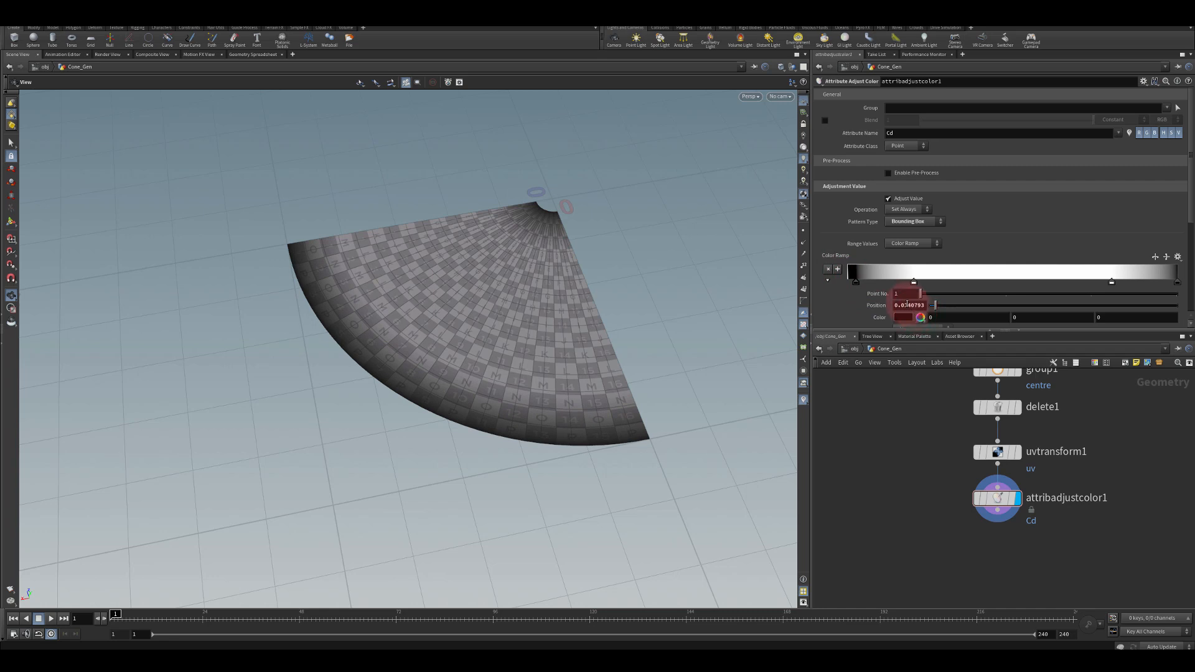
left_click_drag(906, 305, 878, 310)
type(".02")
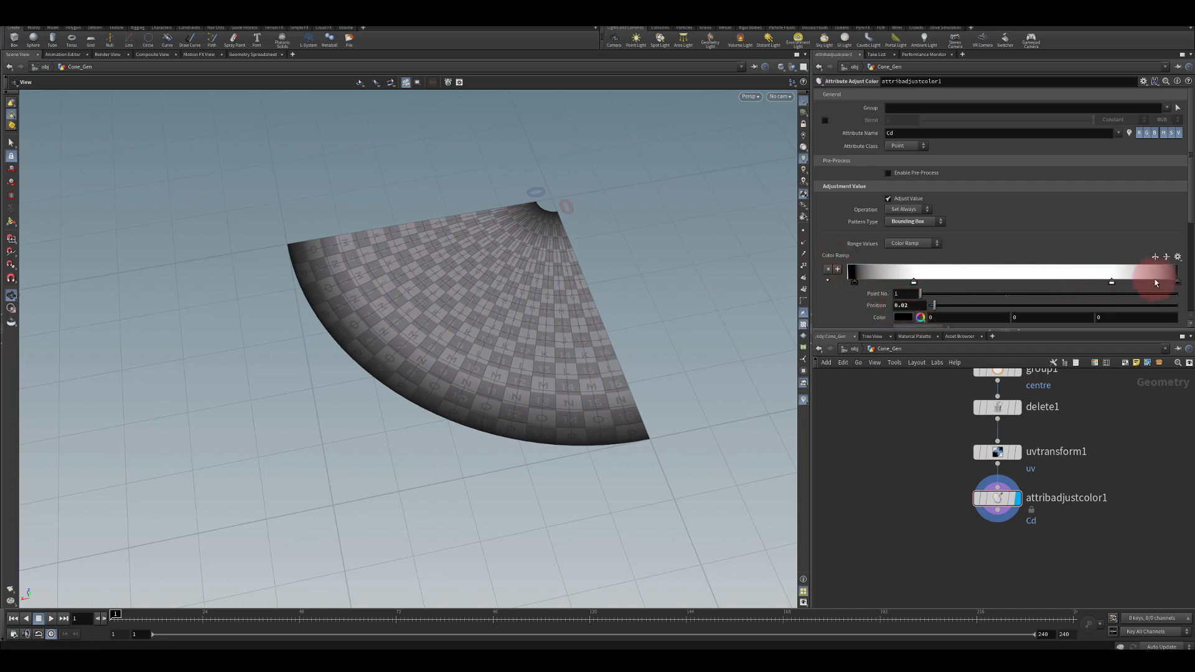
left_click(1176, 279)
left_click_drag(920, 306, 805, 318)
type(".0")
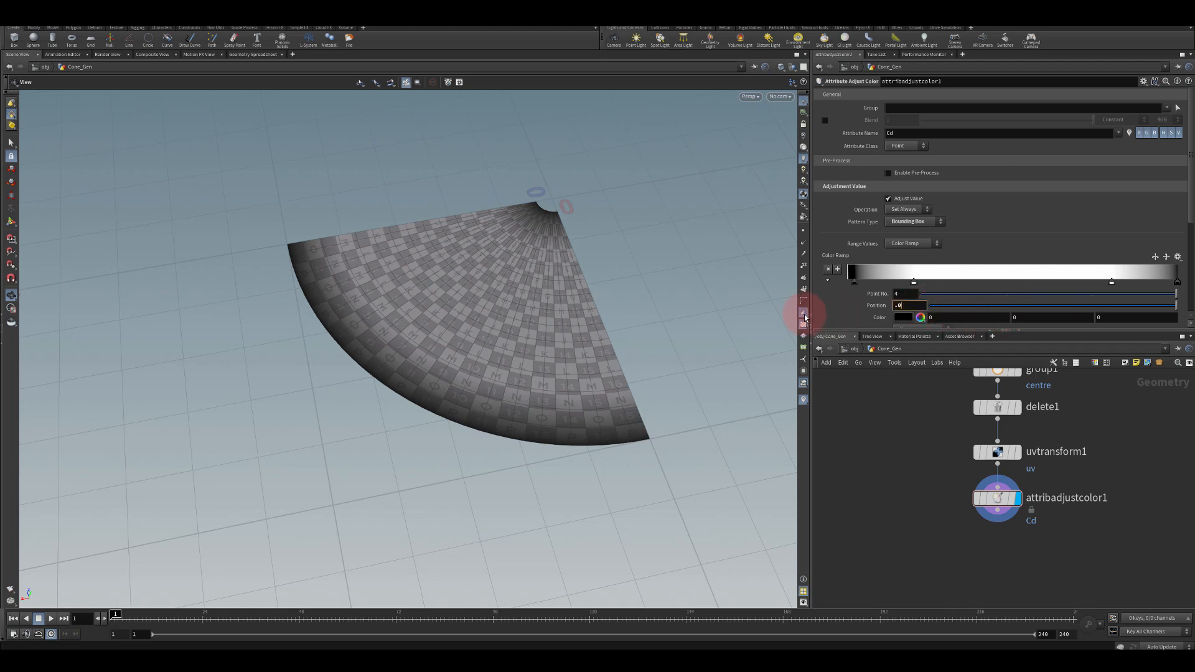
type("92")
key("Return")
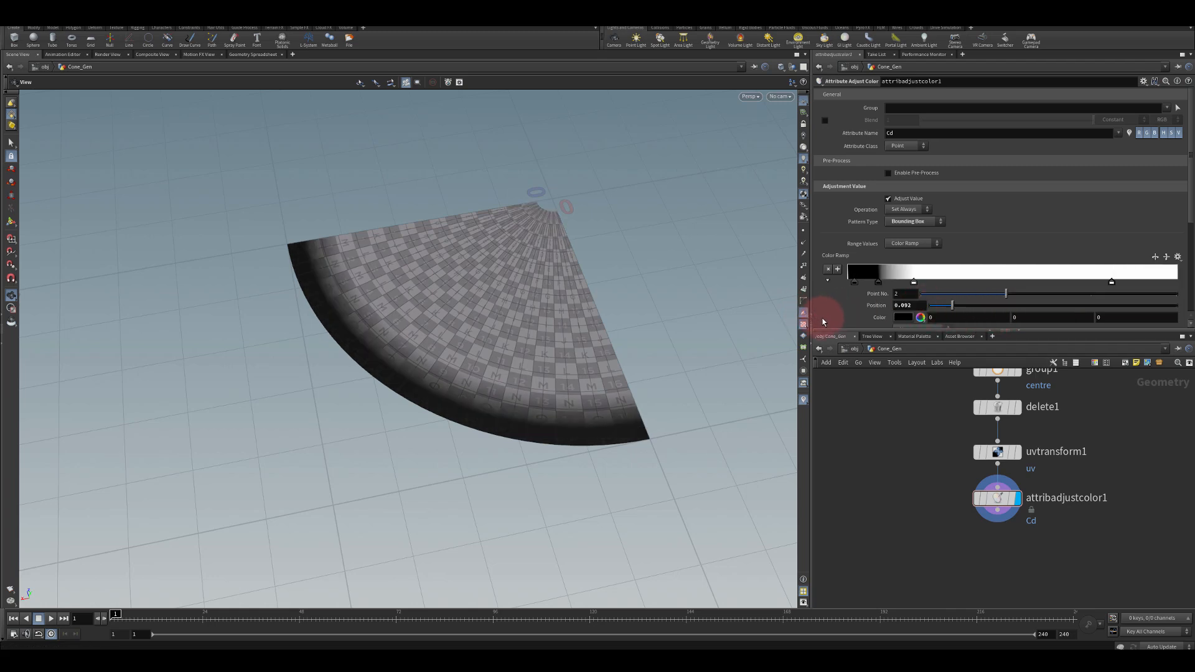
left_click(909, 308)
left_click_drag(919, 304, 815, 301)
type("1")
key("Return")
Set the last color ramp key's position to 0.92
left_click_drag(919, 308, 820, 303)
type("0.92")
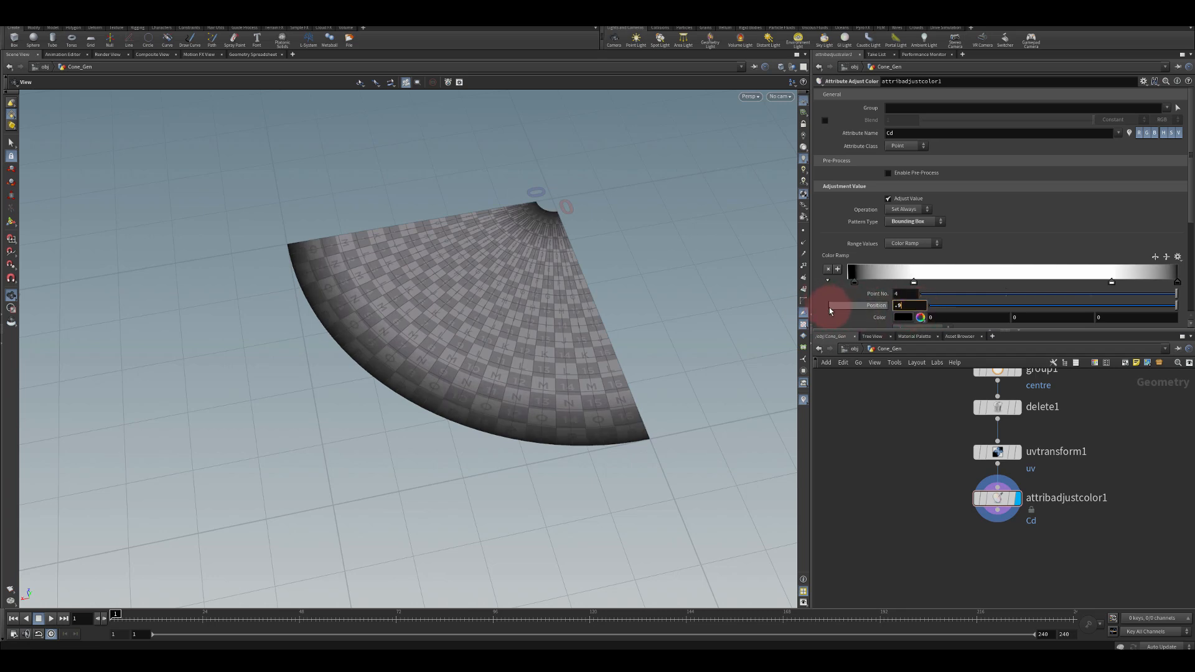
key("Return")
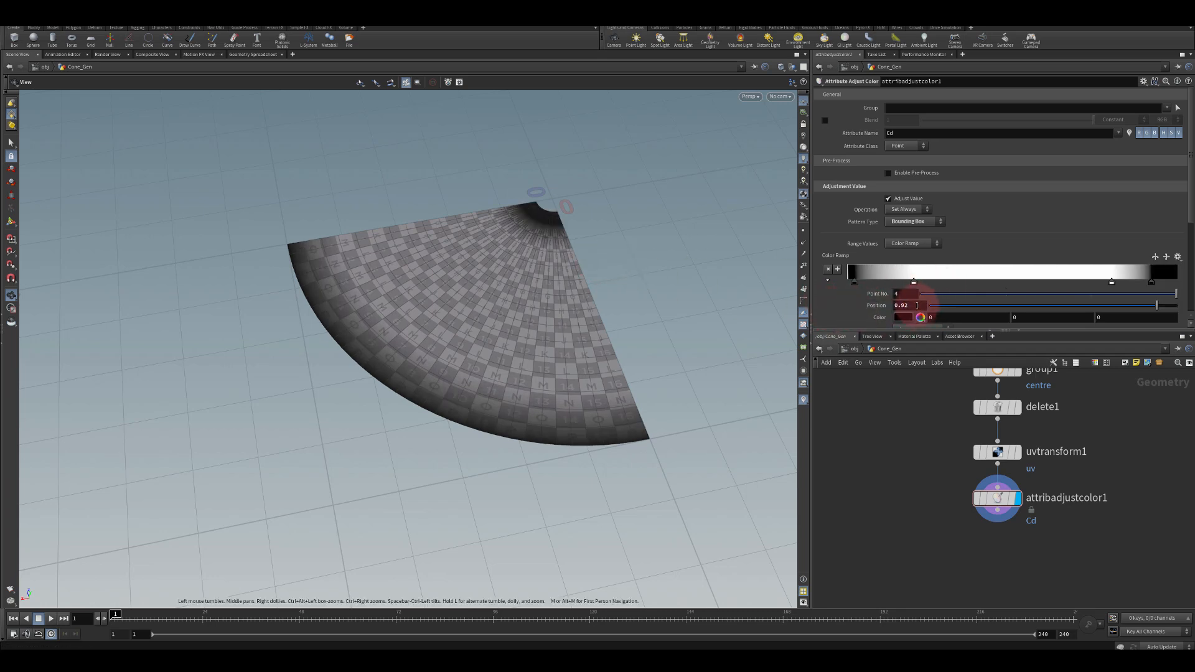
key("Return")
left_click(566, 222)
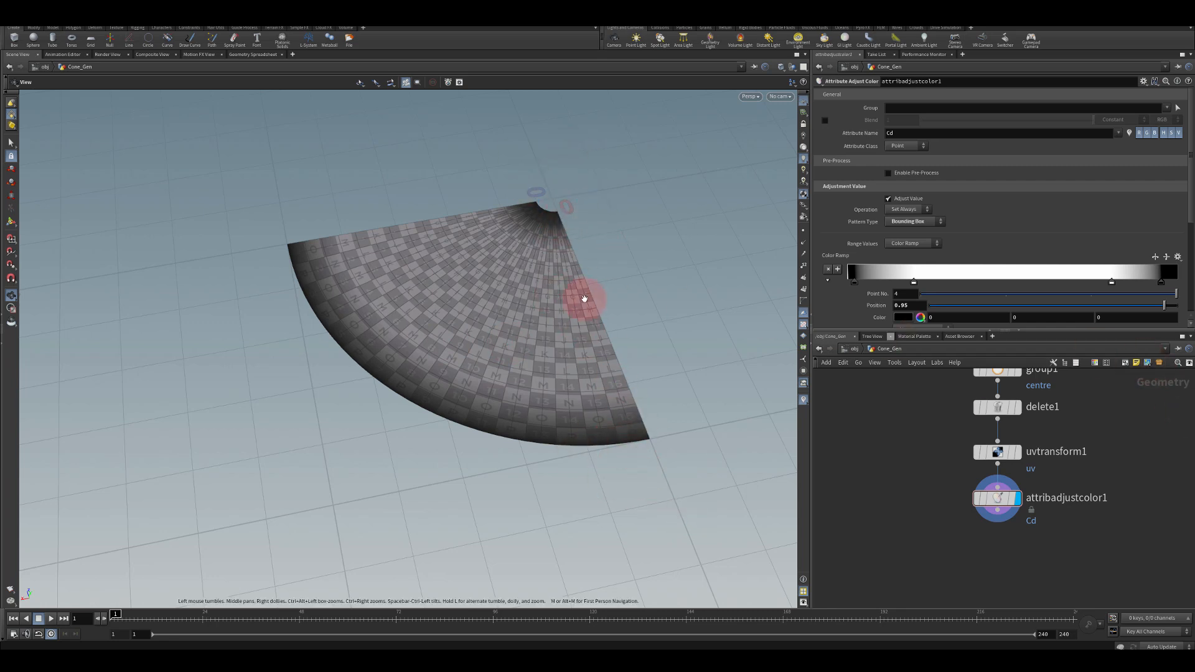
Append a Transform node after the Attribute Adjust Color node
middle_click_drag(921, 561, 916, 558)
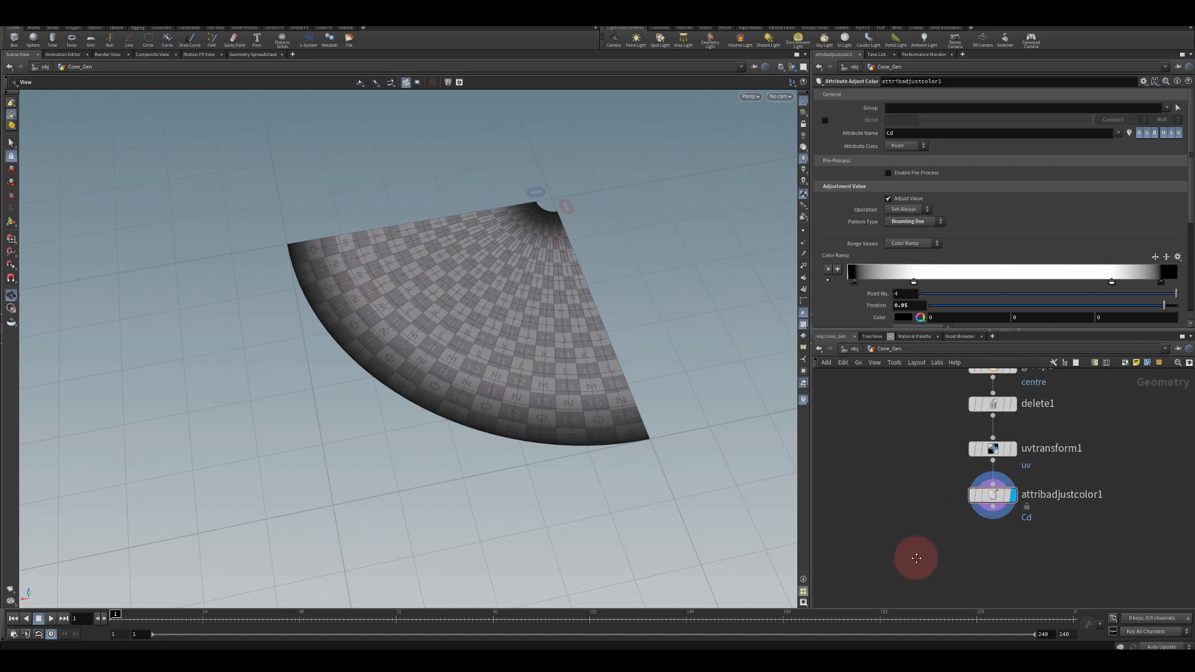
mouse_move(913, 458)
middle_mouse_down()
mouse_move(921, 545)
mouse_move(934, 445)
middle_mouse_up()
middle_click_drag(940, 401, 953, 568)
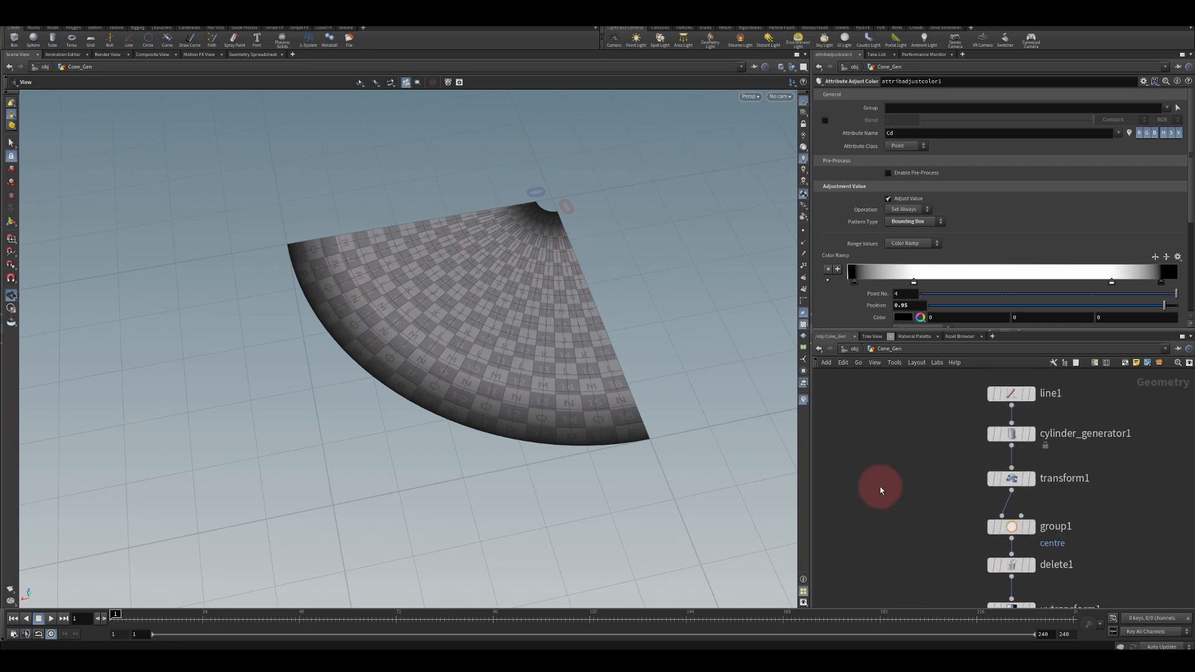
left_click(1008, 434)
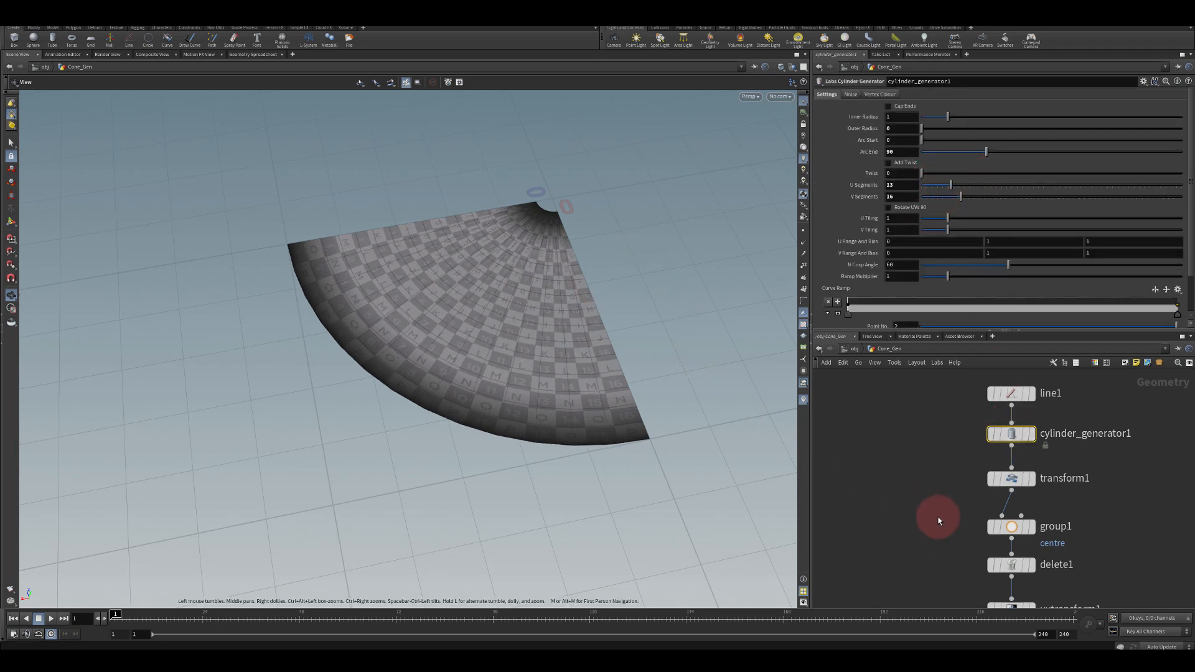
middle_click_drag(936, 521, 1002, 469)
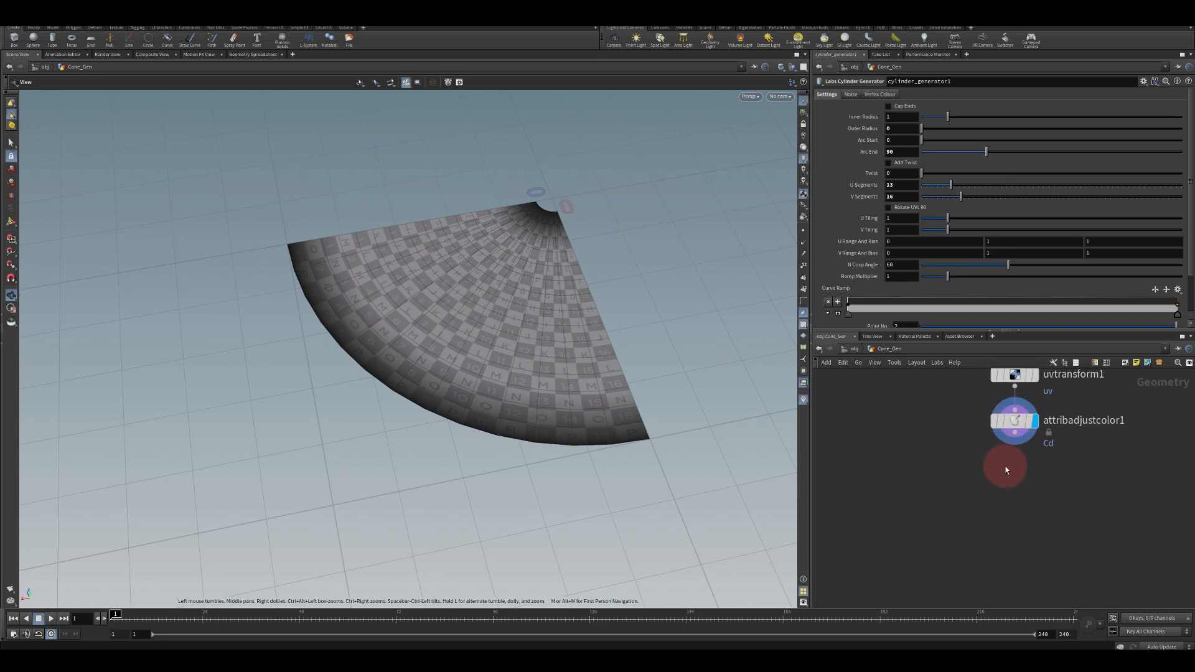
key("Tab")
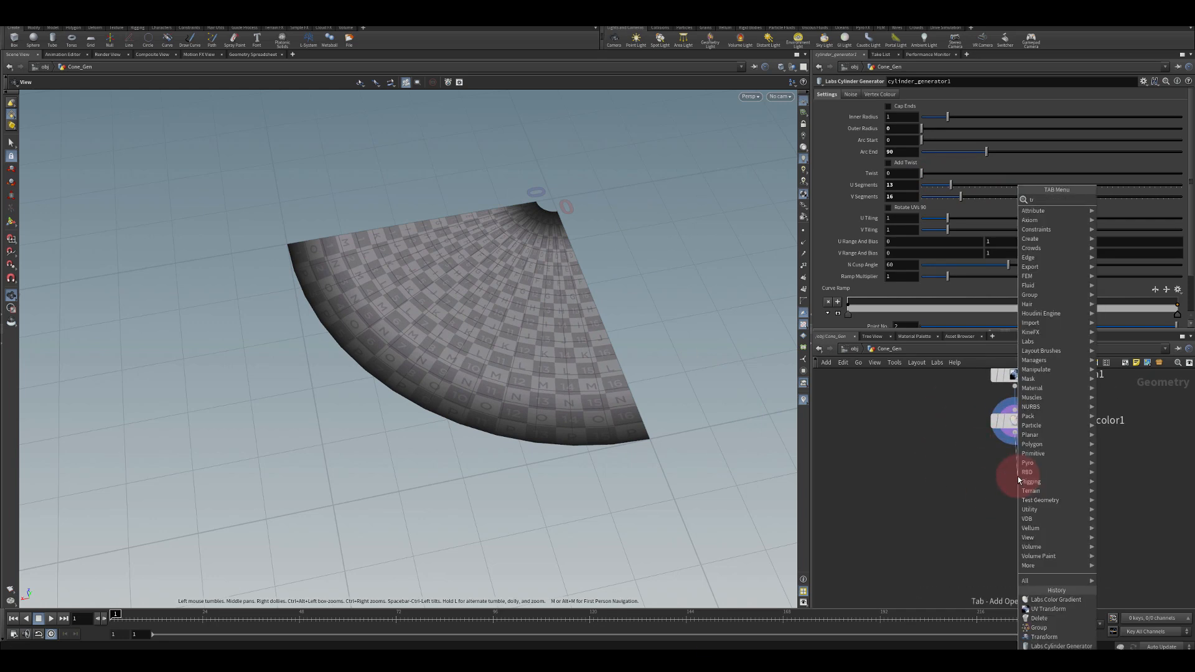
type("transform")
key("Return")
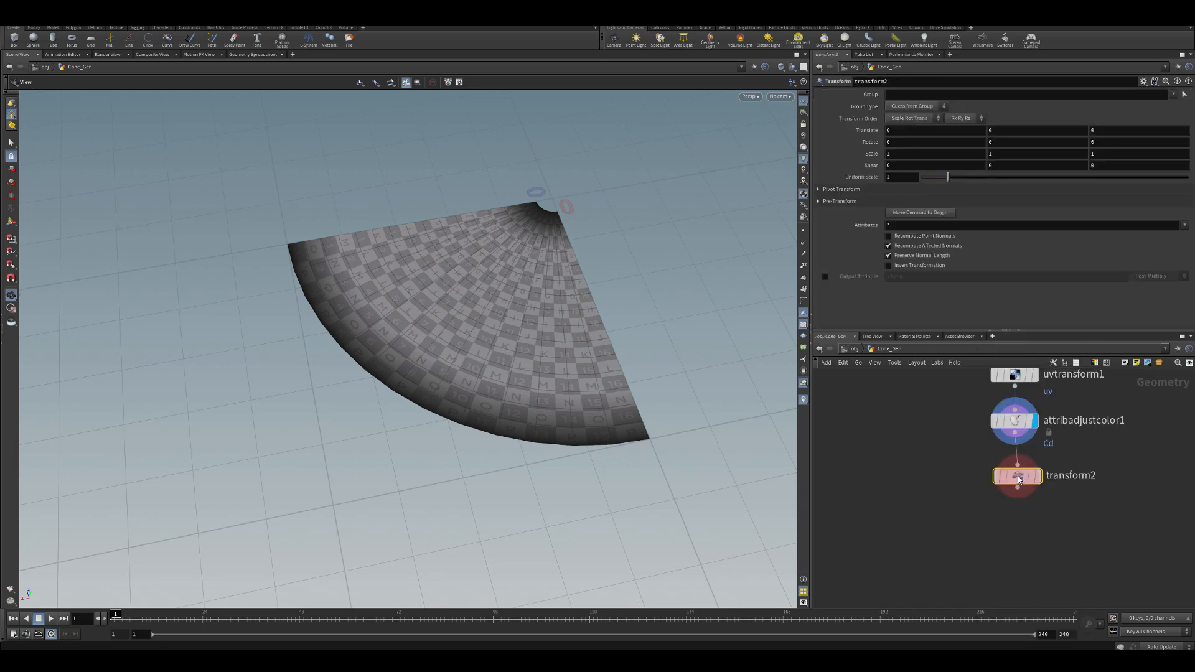
left_click(481, 206)
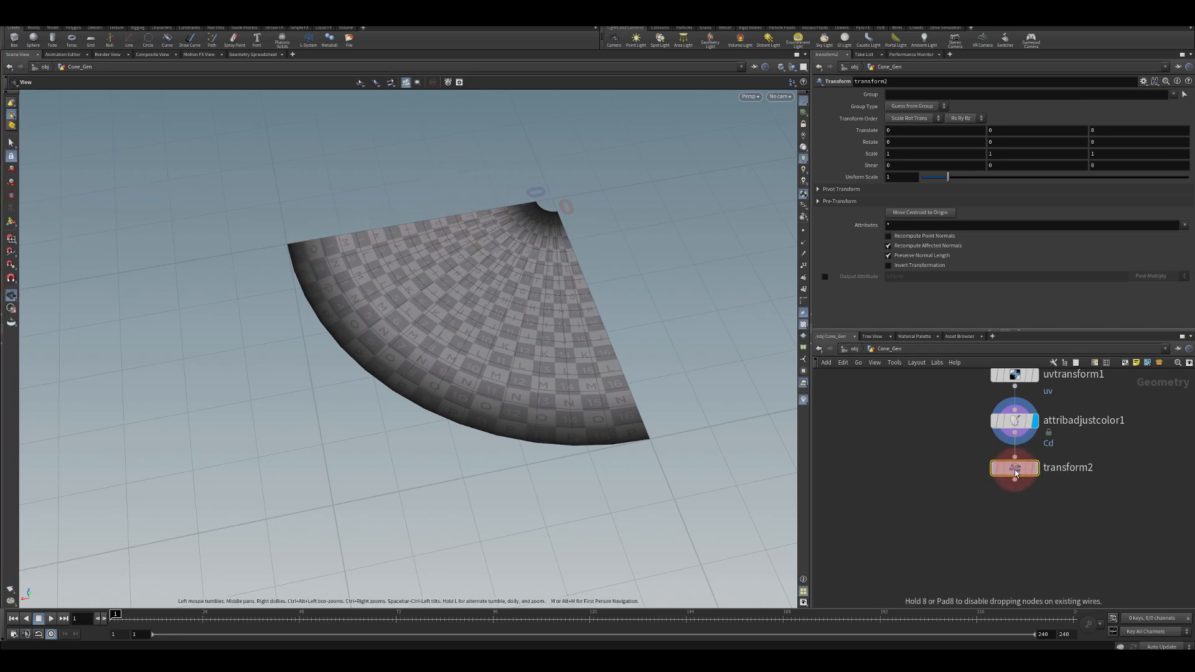
Copy the cylinder generator's Arc End parameter
left_click(574, 162)
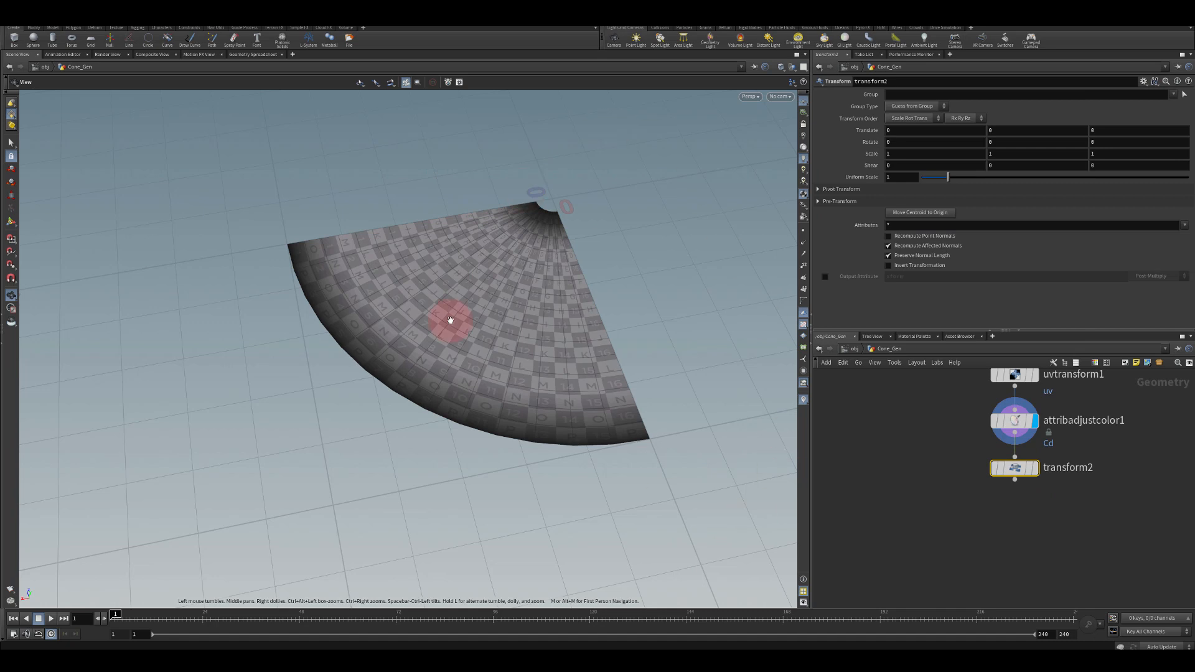
left_click_drag(285, 248, 485, 323)
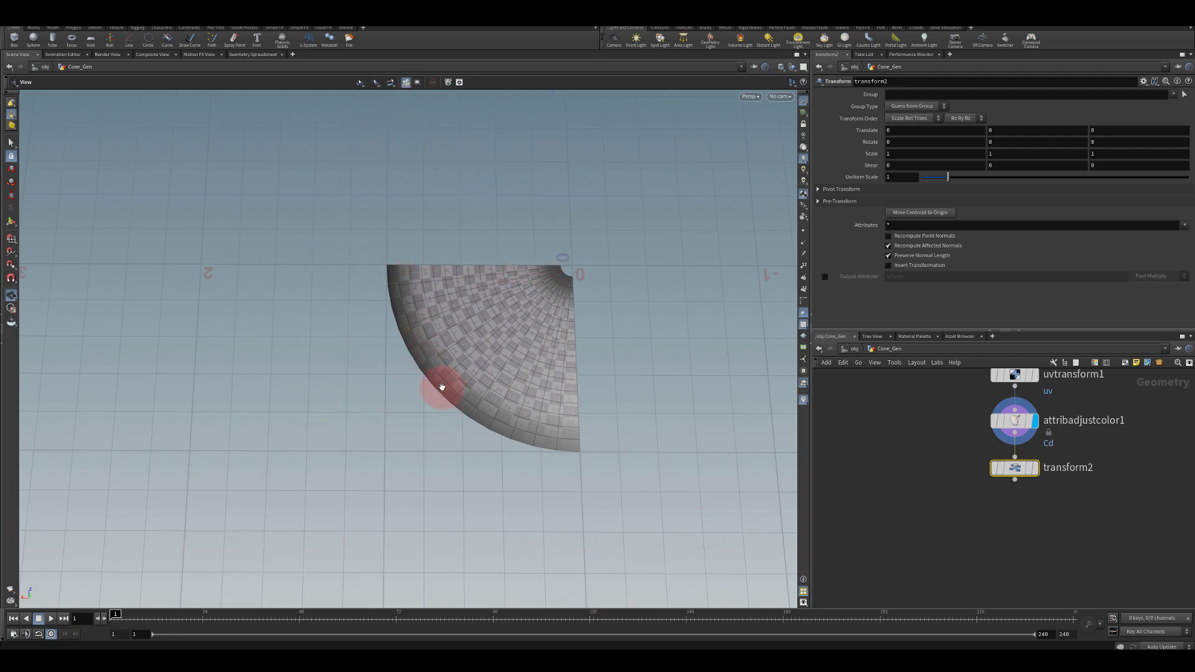
mouse_move(1015, 469)
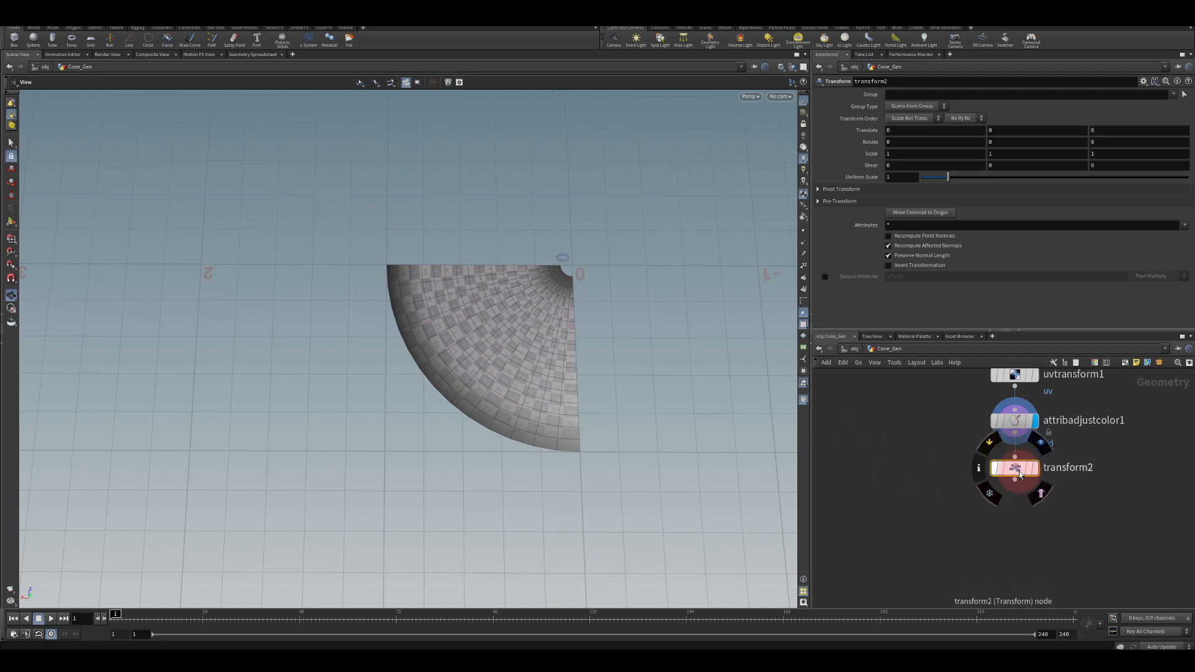
scroll(920, 493, "up", 5)
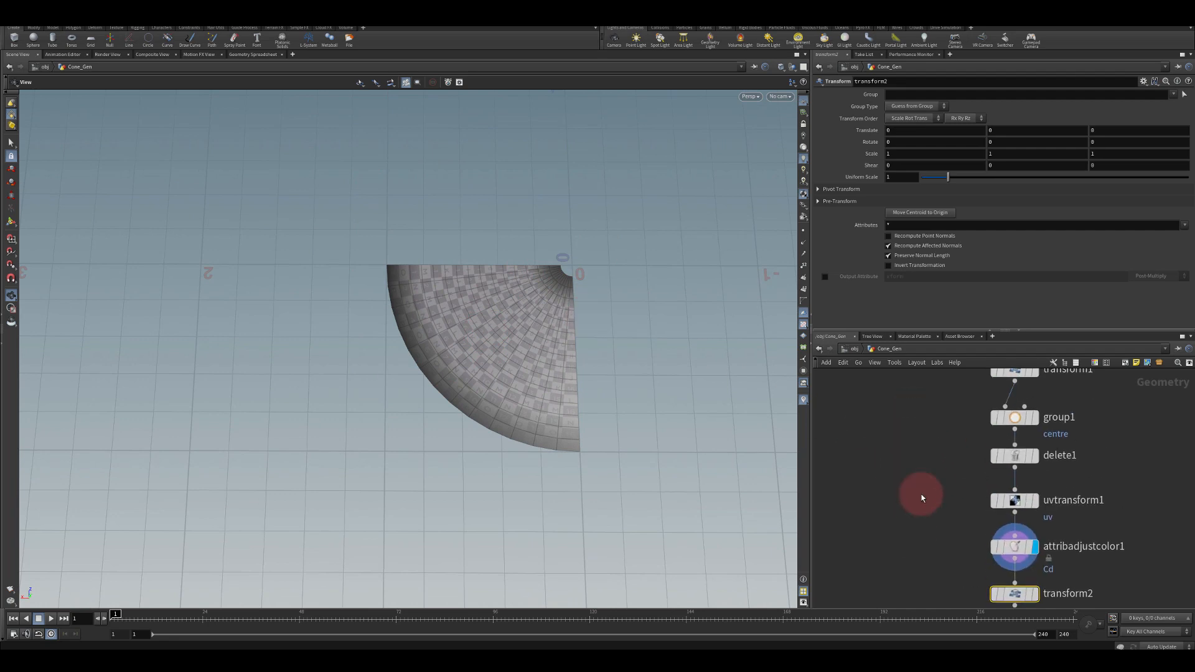
left_click(990, 444)
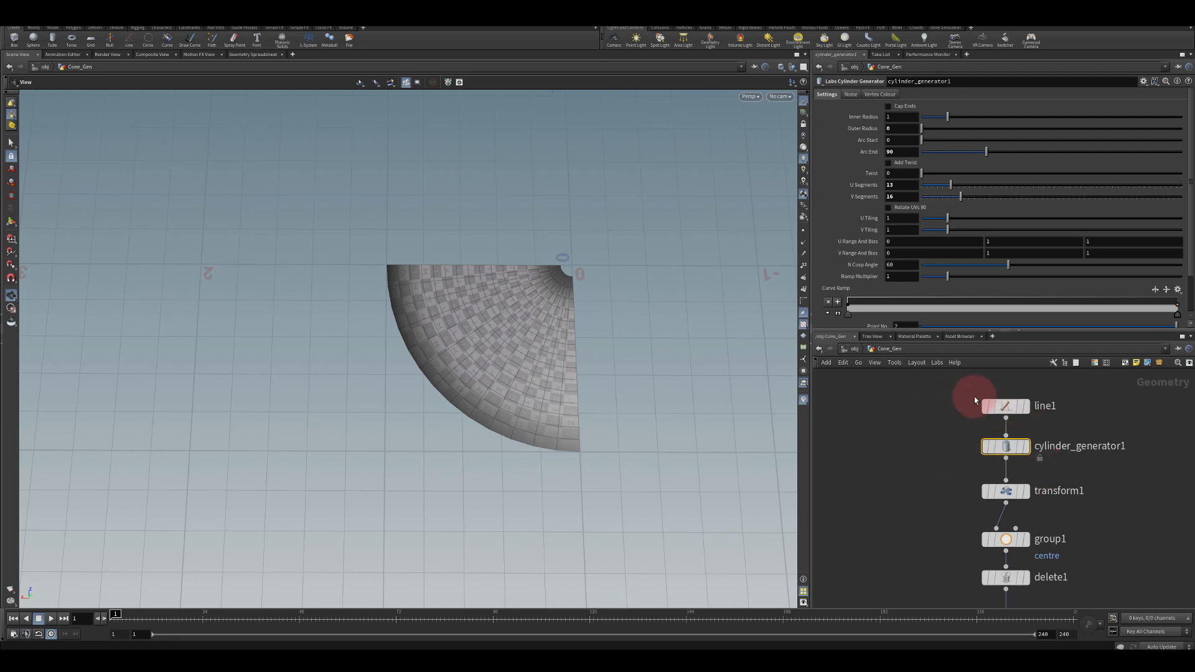
right_click(867, 154)
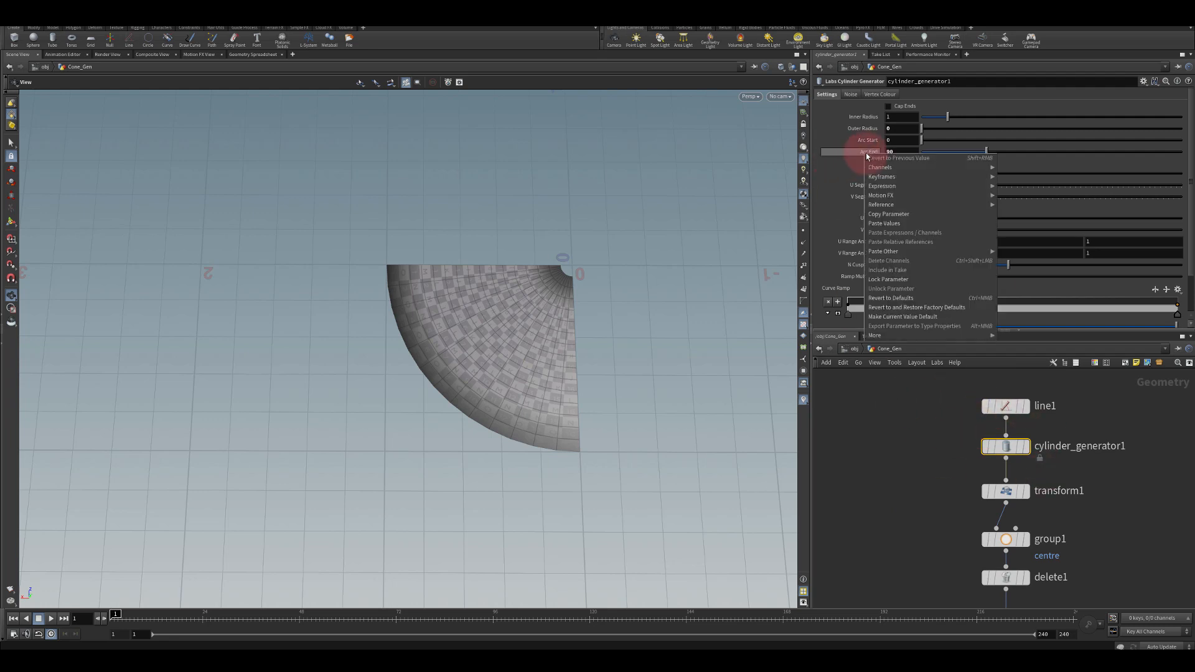
left_click(878, 214)
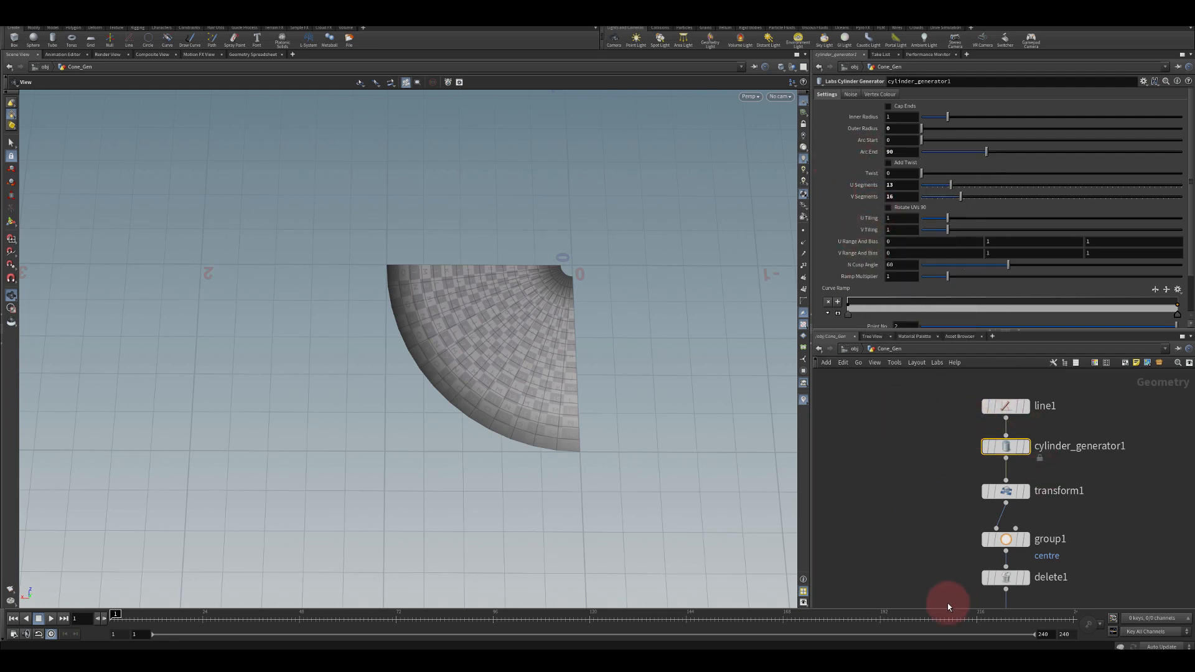
scroll(902, 475, "down", 5)
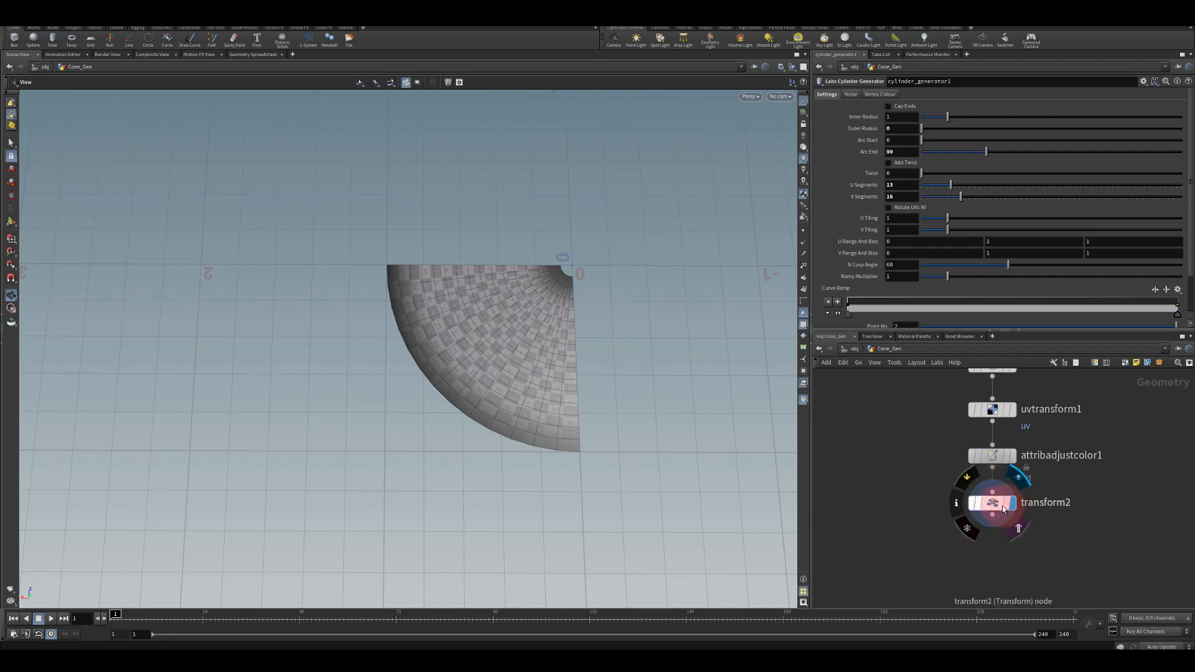
Paste Arc End as a relative reference into the Transform's Y rotation and negate it
left_click(1002, 505)
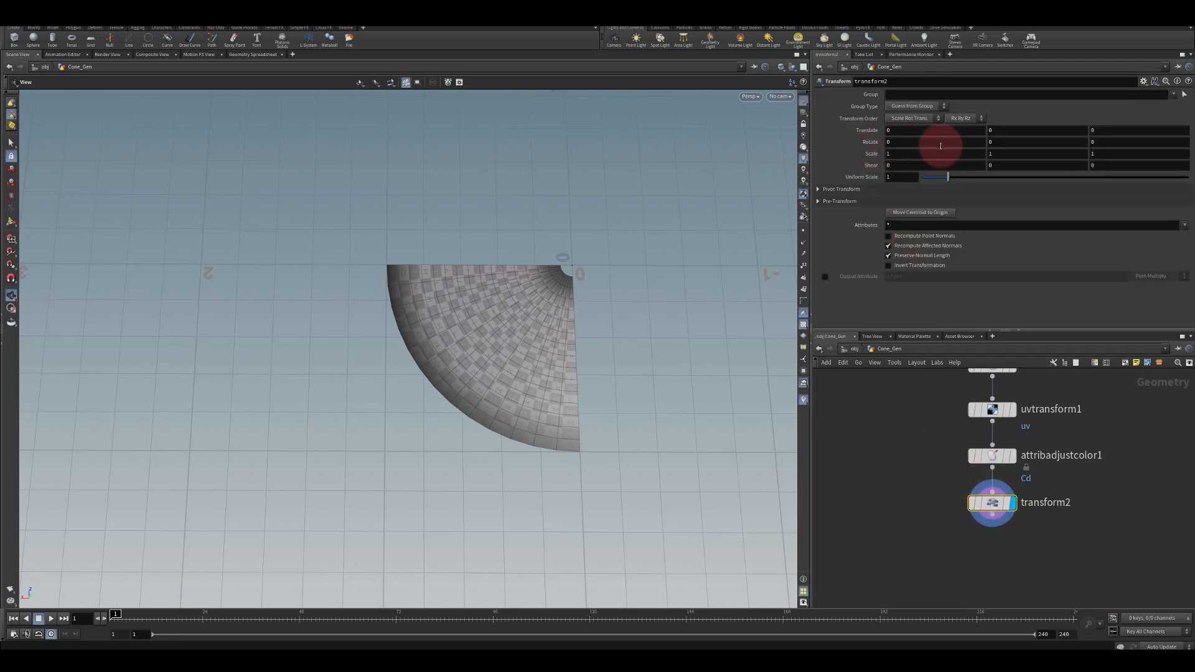
middle_click_drag(991, 153, 585, 131)
left_click_drag(1007, 143, 925, 139)
key("BackSpace")
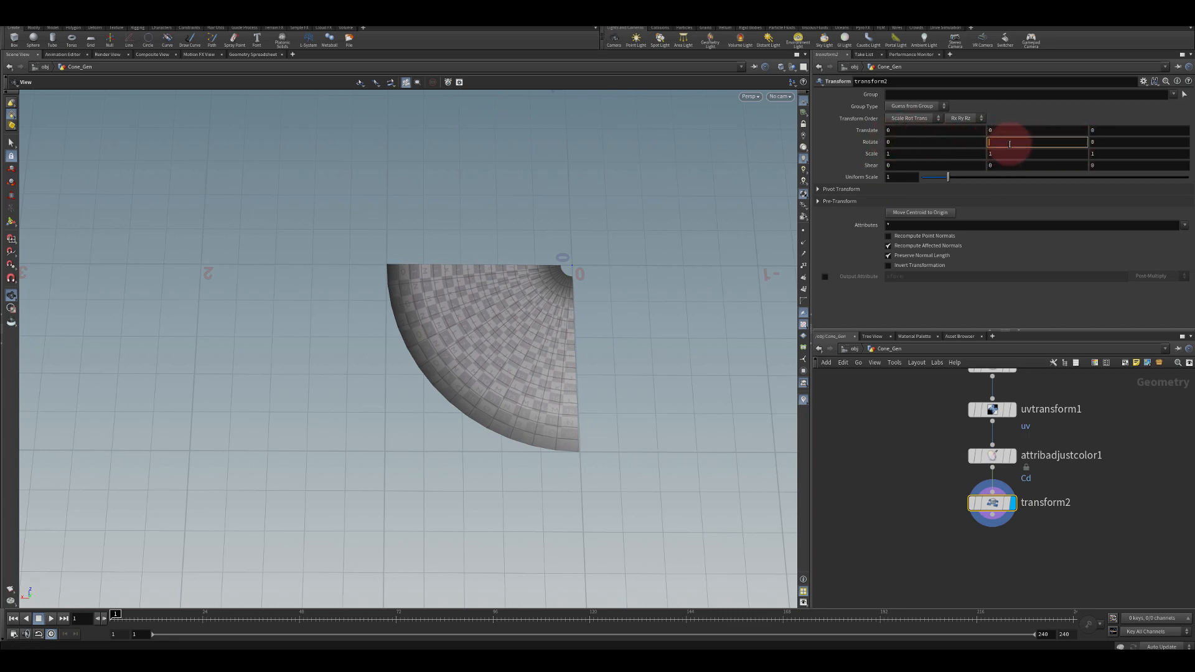
right_click(1008, 143)
left_click(1027, 233)
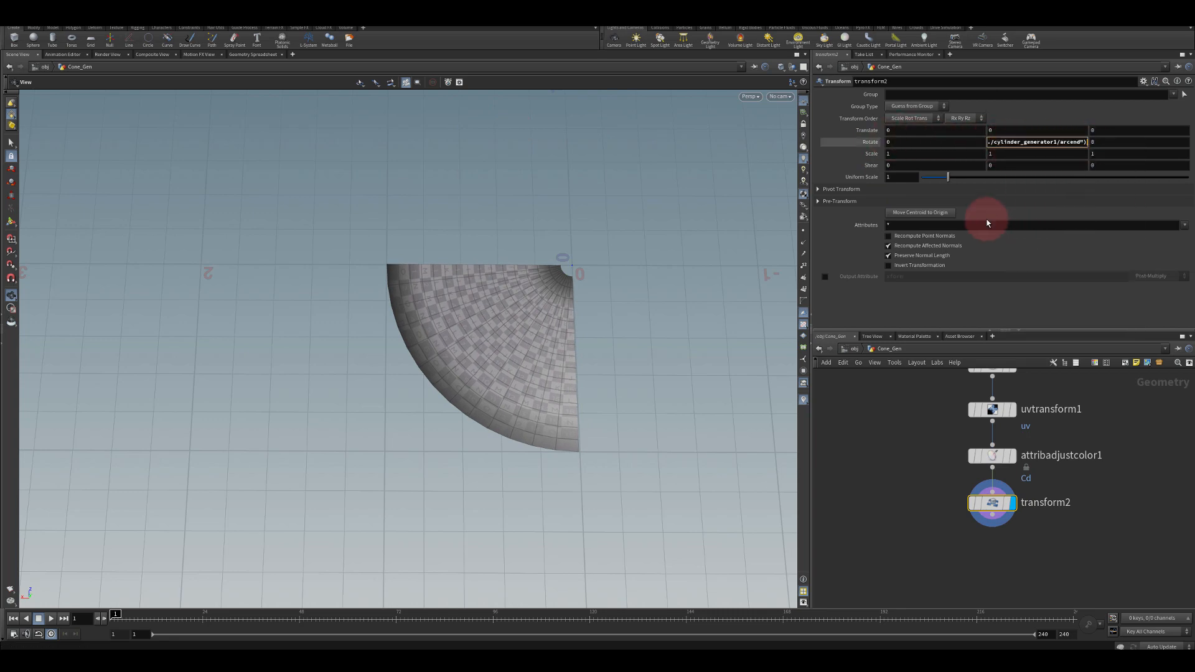
left_click(986, 142)
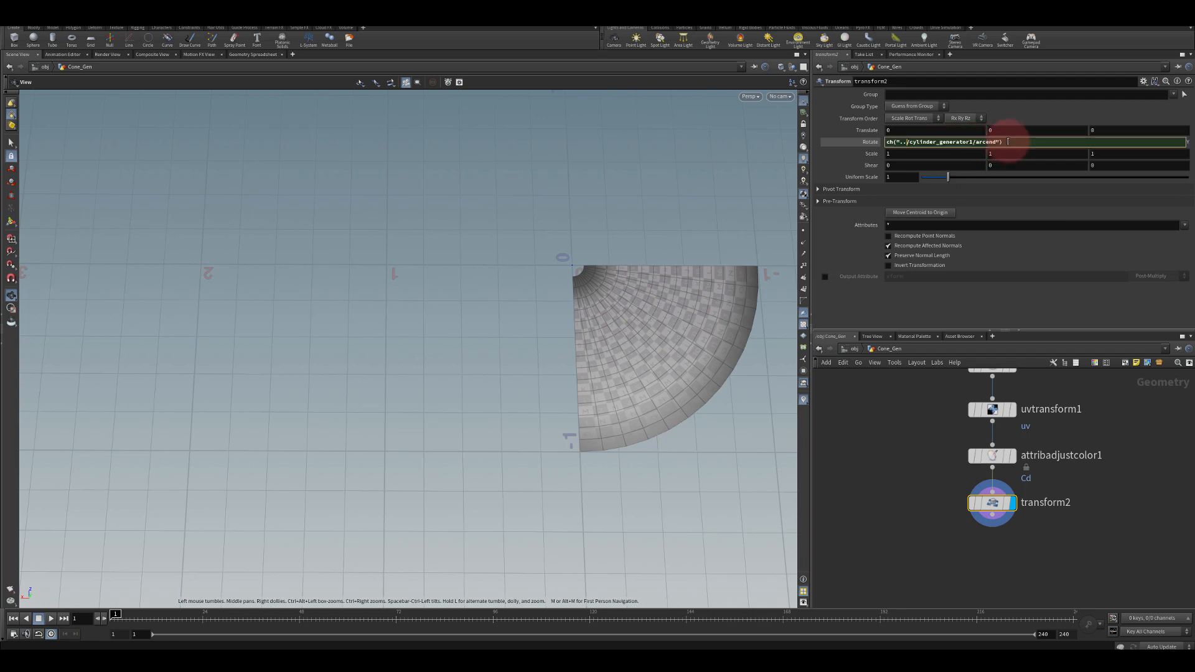
left_click(938, 142)
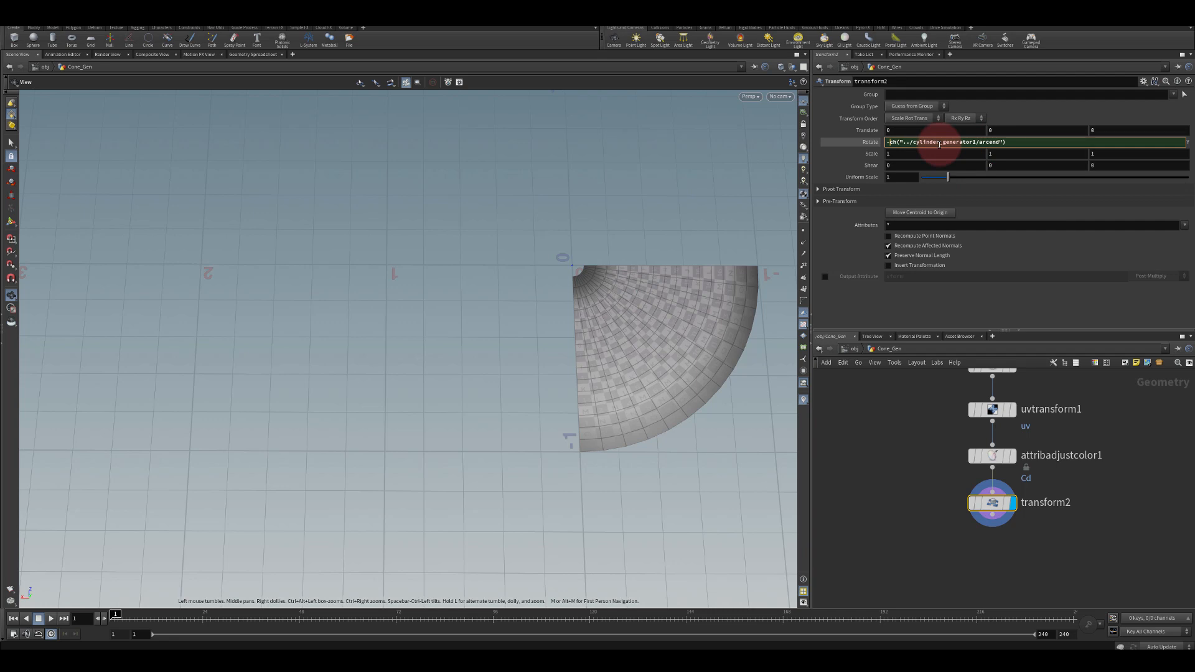
key("Return")
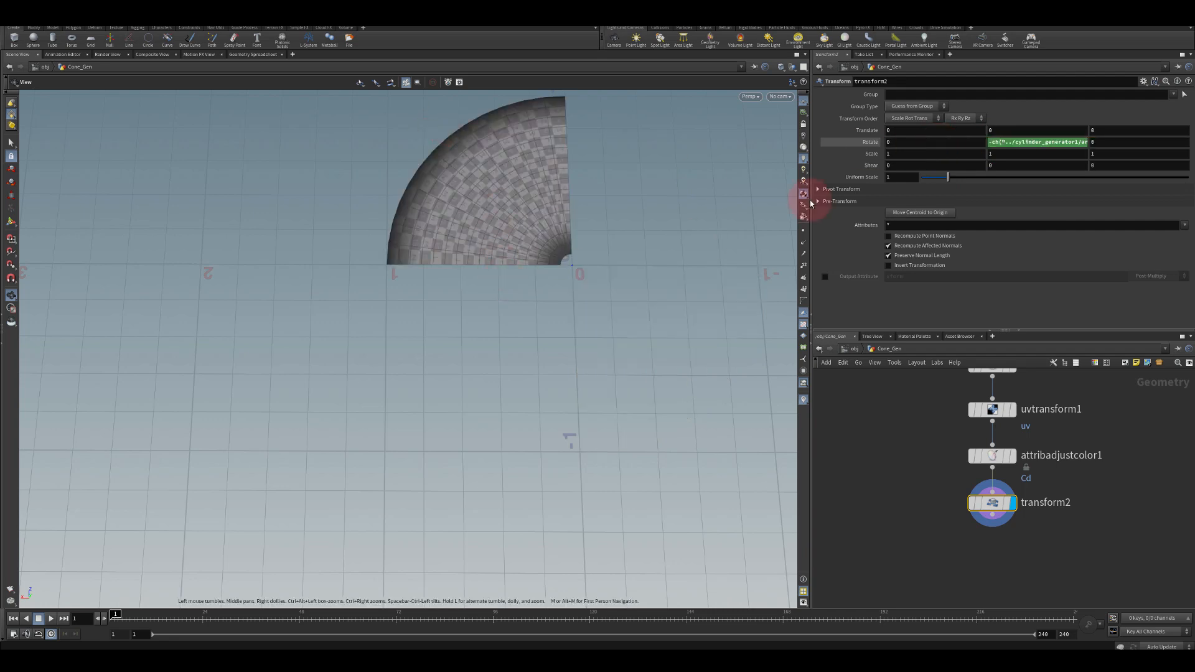
left_click(1065, 143)
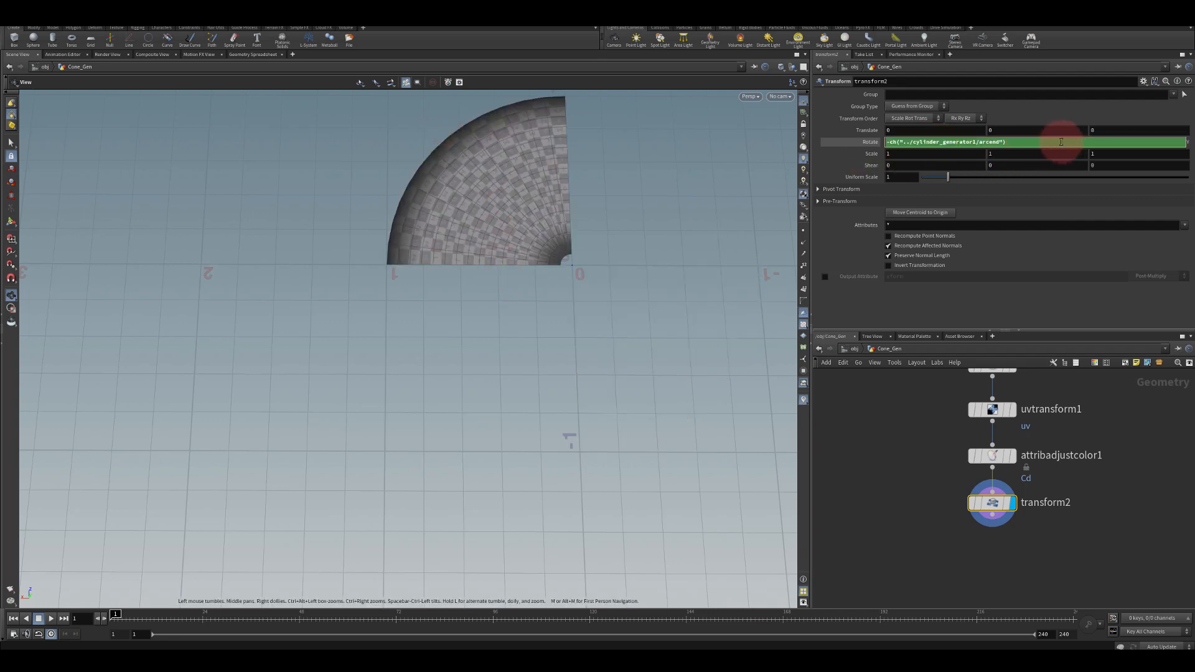
key("Return")
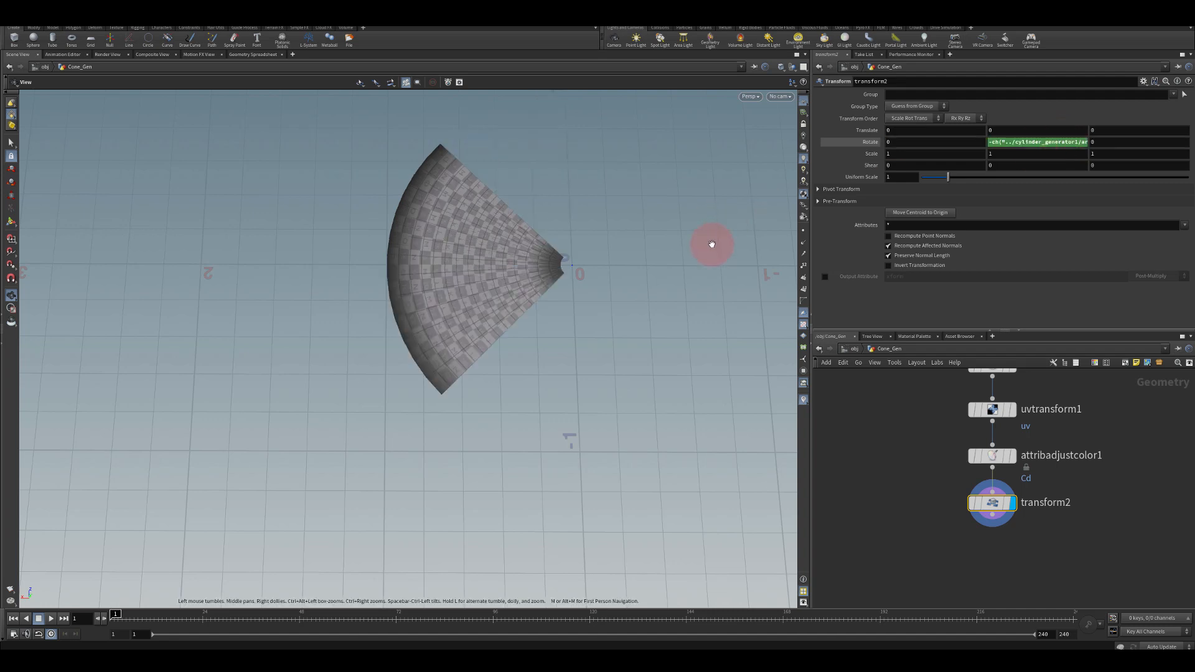
Set the cylinder generator's Arc End to 45
scroll(920, 448, "up", 8)
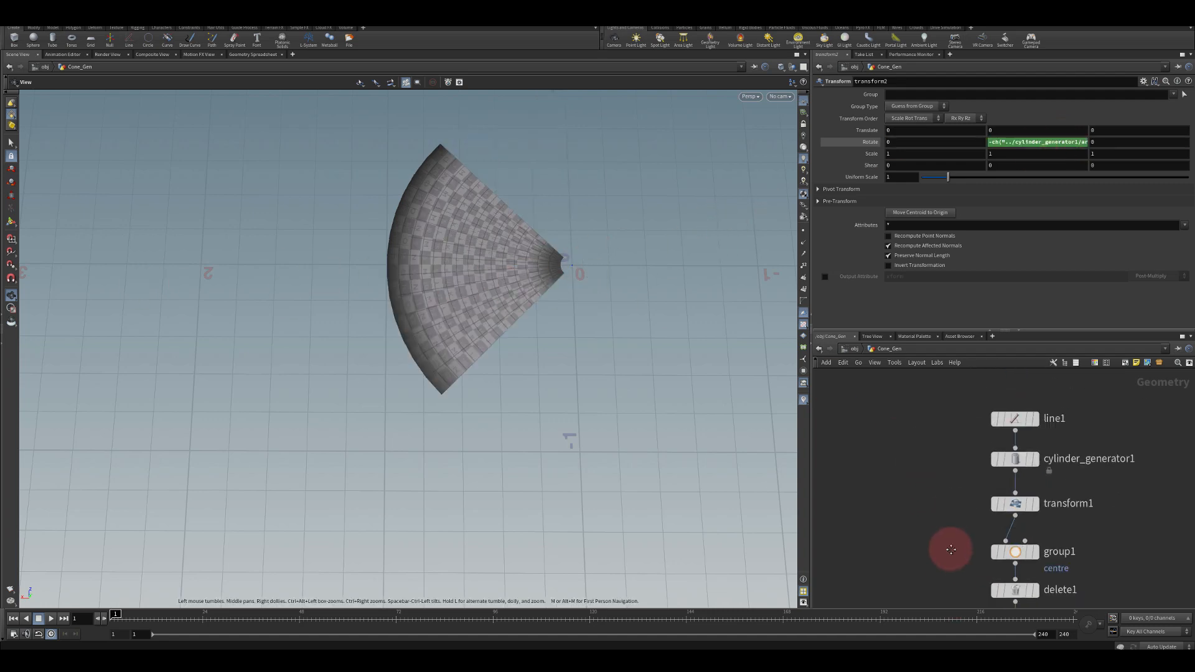
left_click(1008, 491)
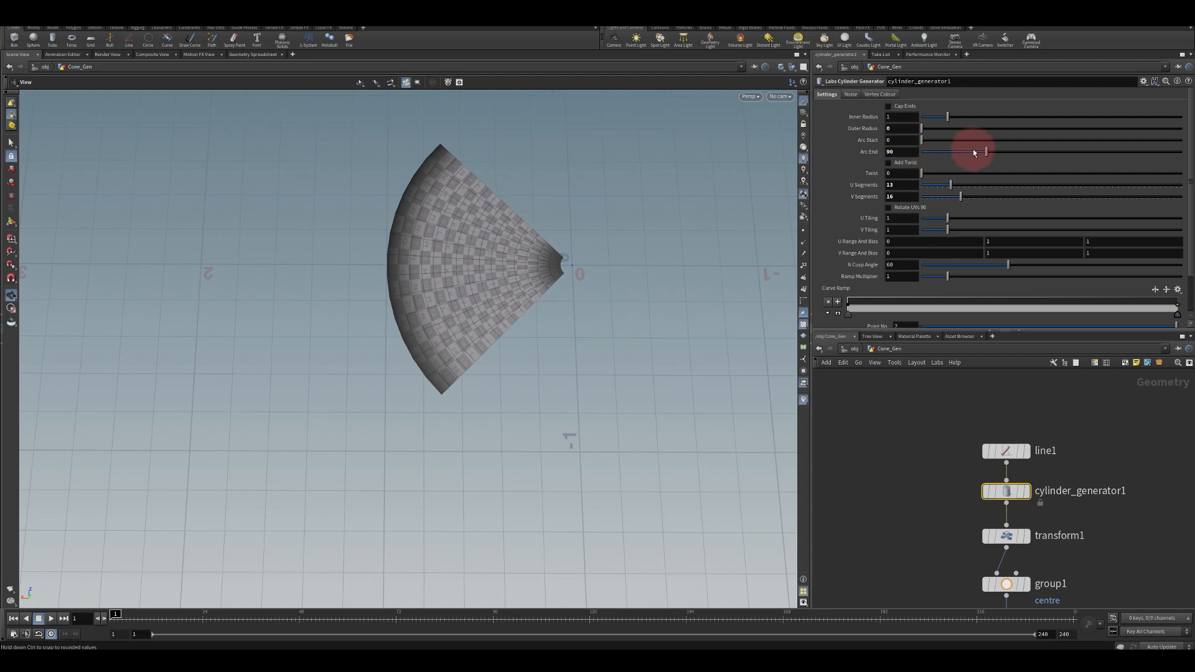
left_click_drag(988, 154, 1014, 152)
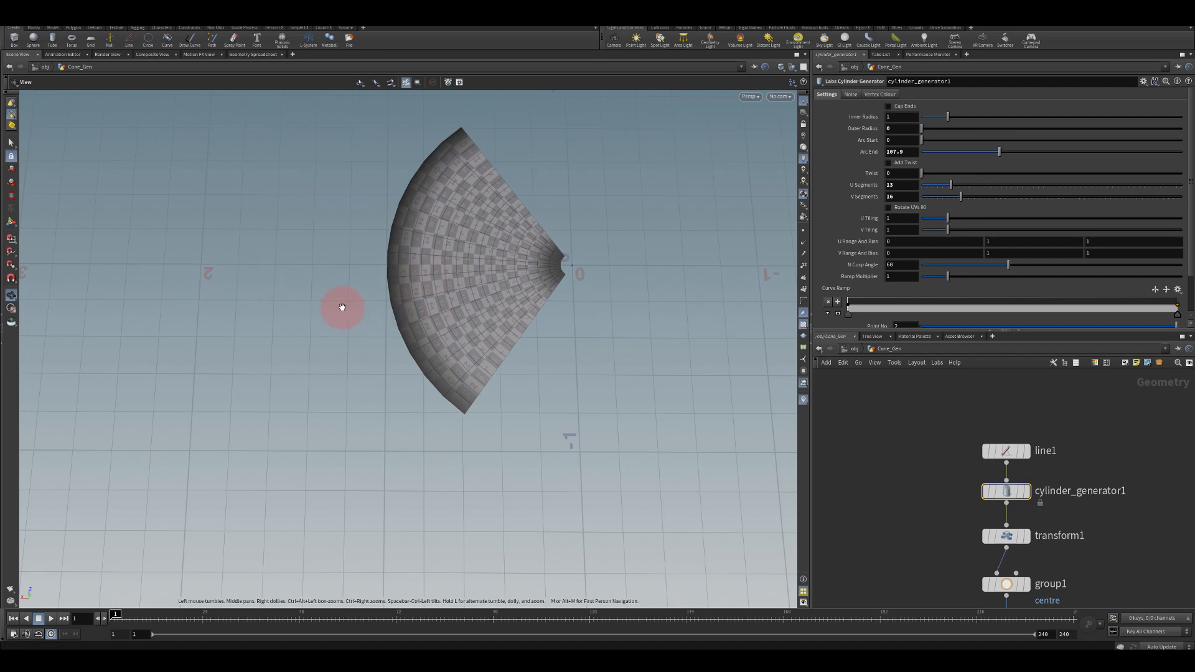
left_click_drag(342, 306, 341, 334)
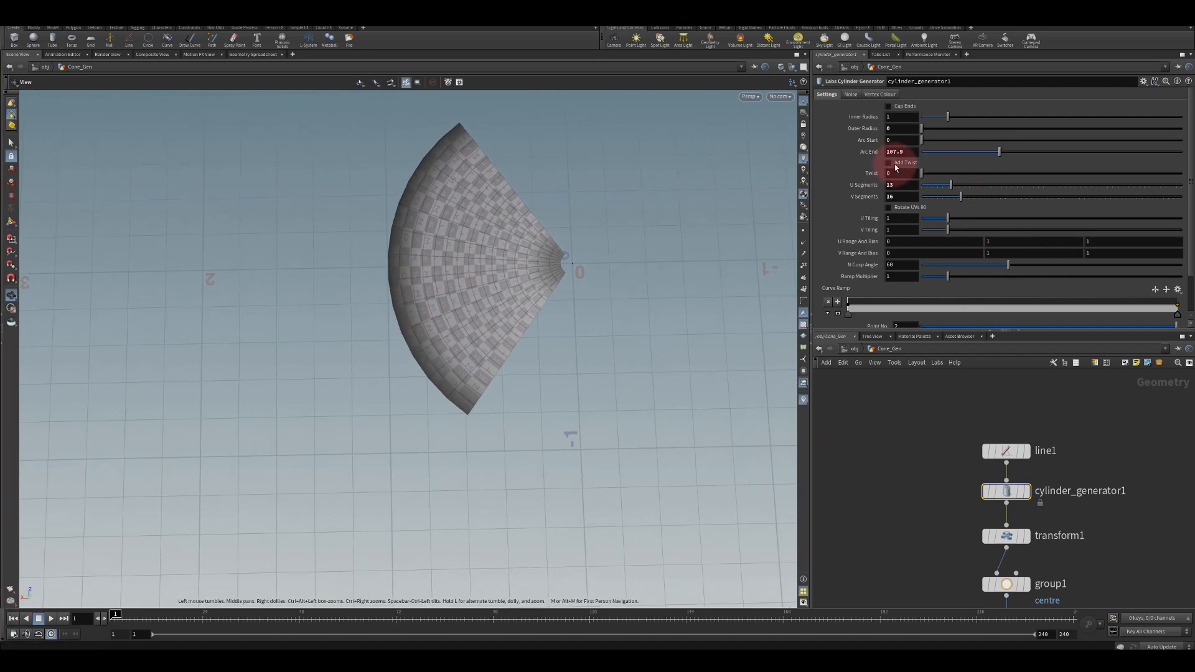
type("45")
key("Return")
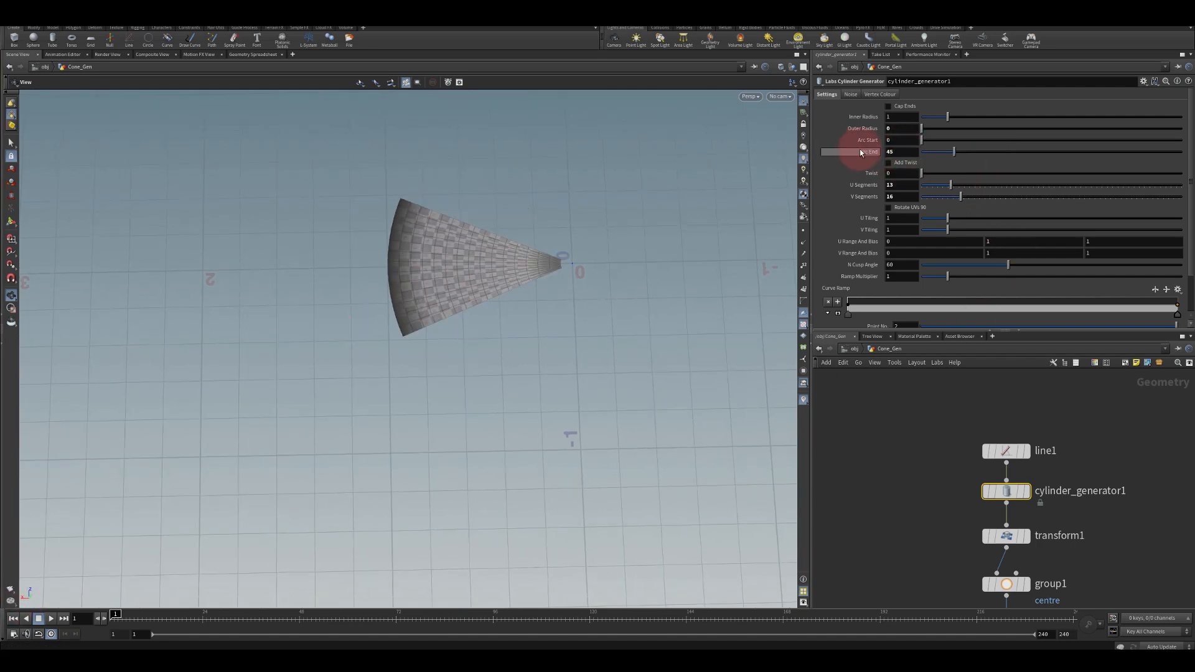
Set the cylinder generator's Arc End to 120
type("90")
left_click_drag(896, 152, 846, 146)
key("Return")
type("120")
key("Return")
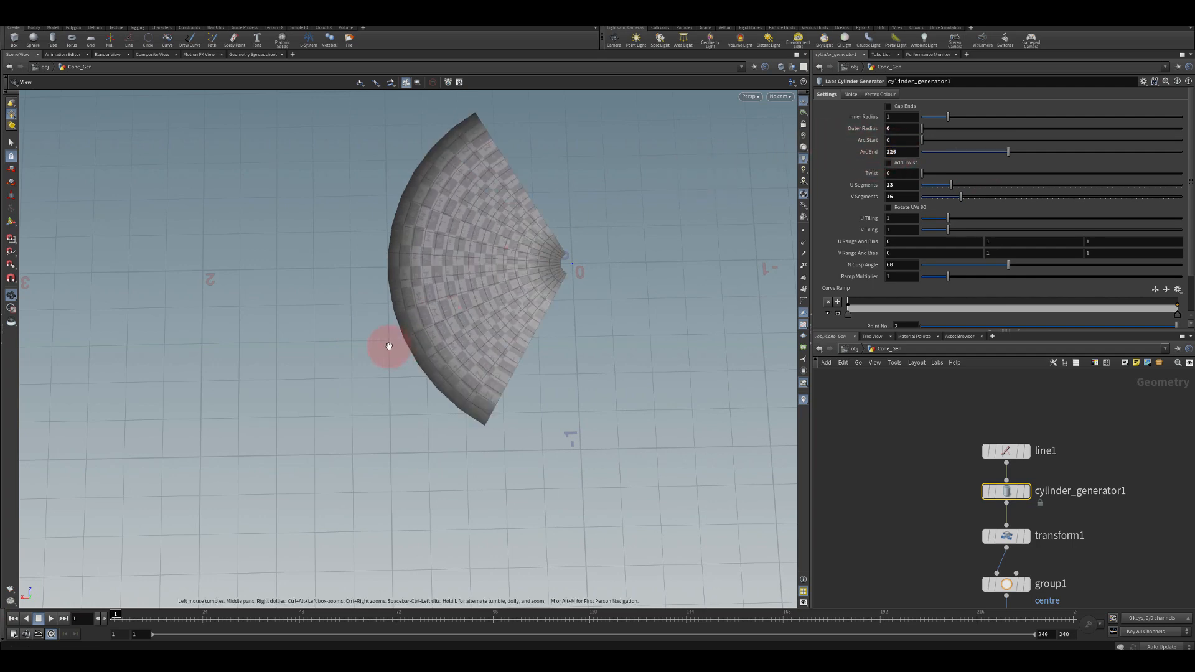
left_click_drag(387, 341, 656, 355)
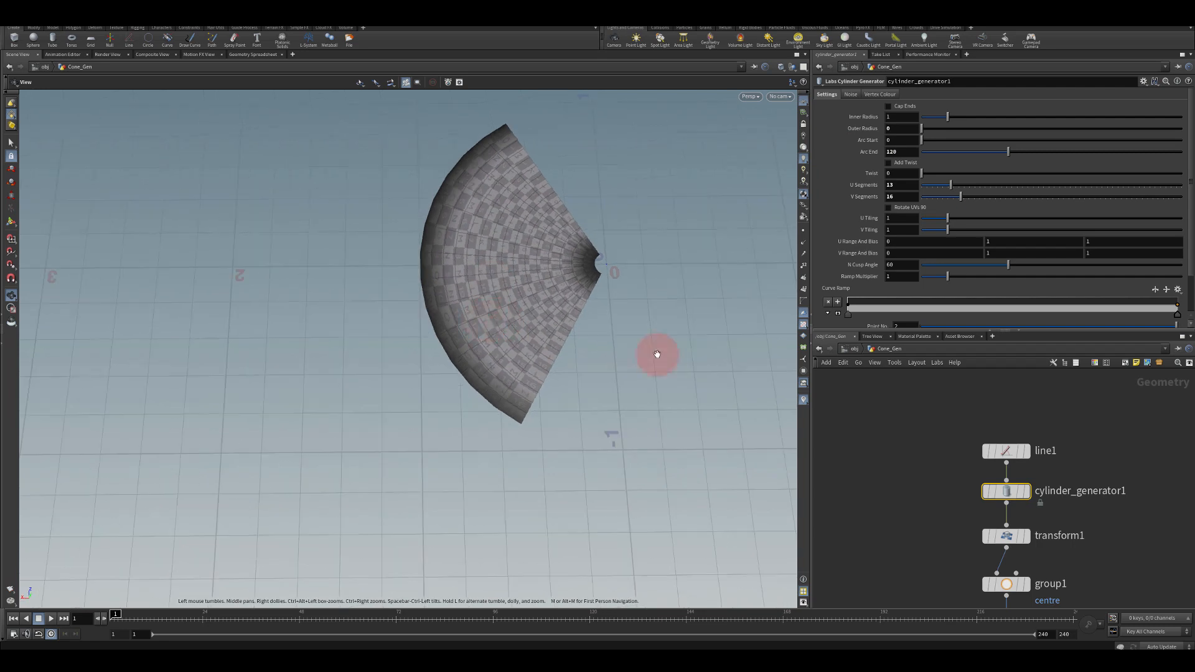
Set the cylinder generator's U Segments to 18
middle_click_drag(942, 499, 925, 477)
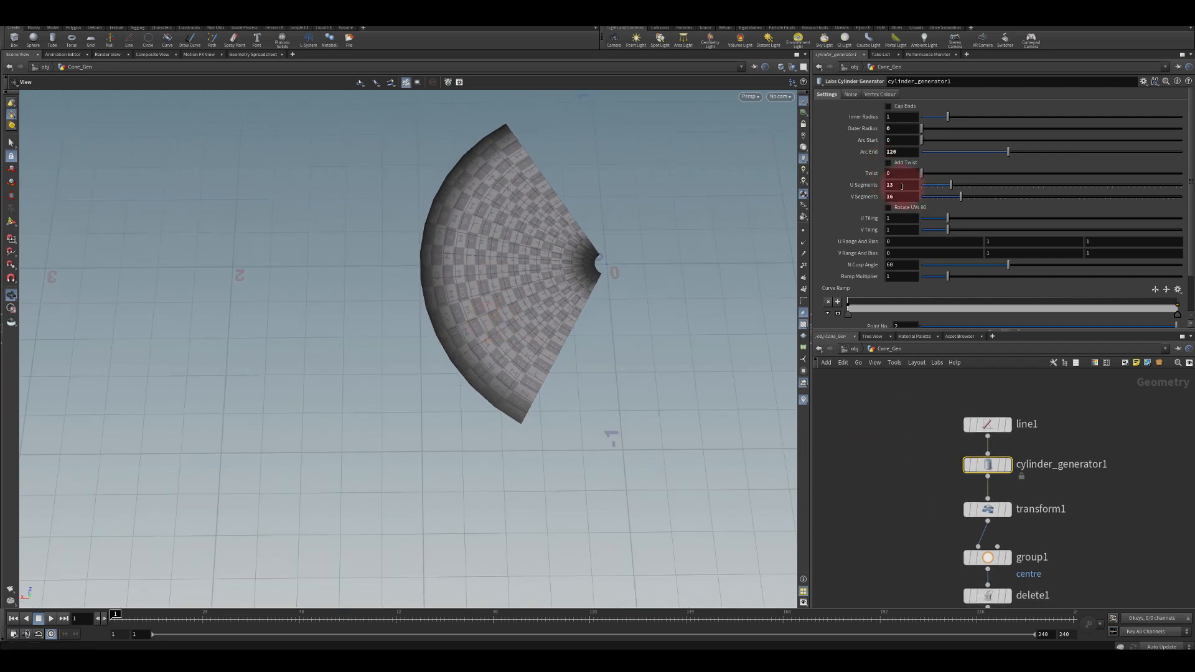
left_click_drag(959, 184, 964, 185)
left_click_drag(547, 247, 450, 274)
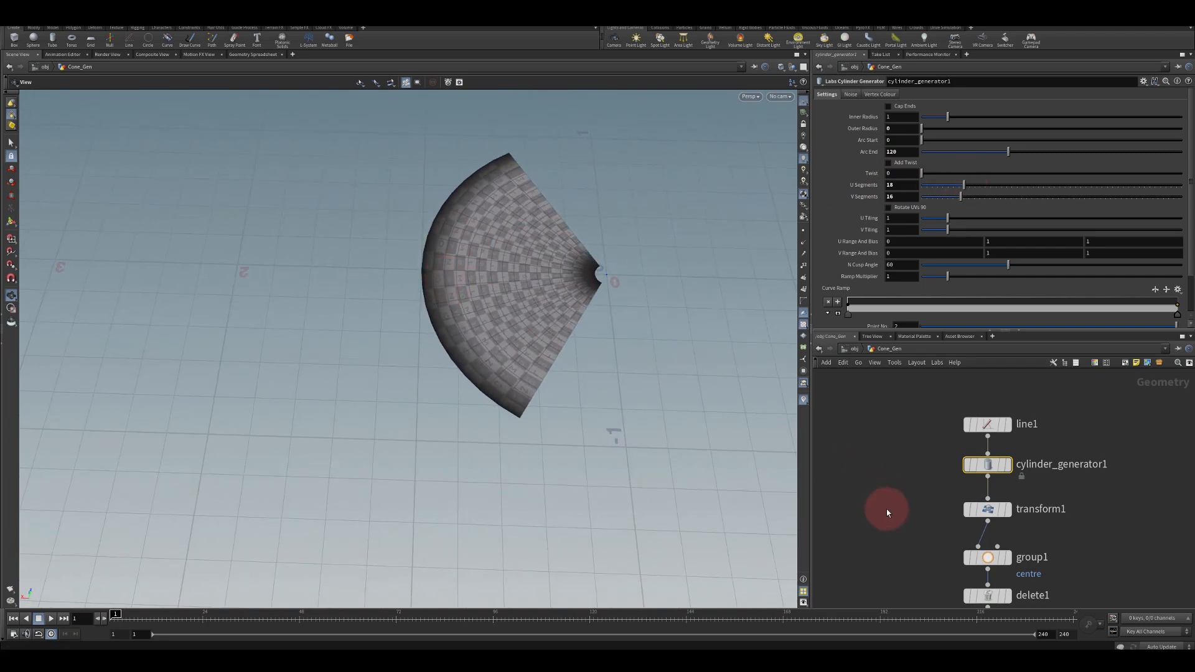
Append a Labs Axis Align (Match Size) node below the second Transform node
mouse_move(887, 510)
middle_mouse_down()
mouse_move(890, 424)
mouse_move(909, 422)
middle_mouse_up()
mouse_move(927, 506)
middle_mouse_down()
mouse_move(917, 426)
mouse_move(917, 439)
middle_mouse_up()
left_click_drag(972, 495, 965, 521)
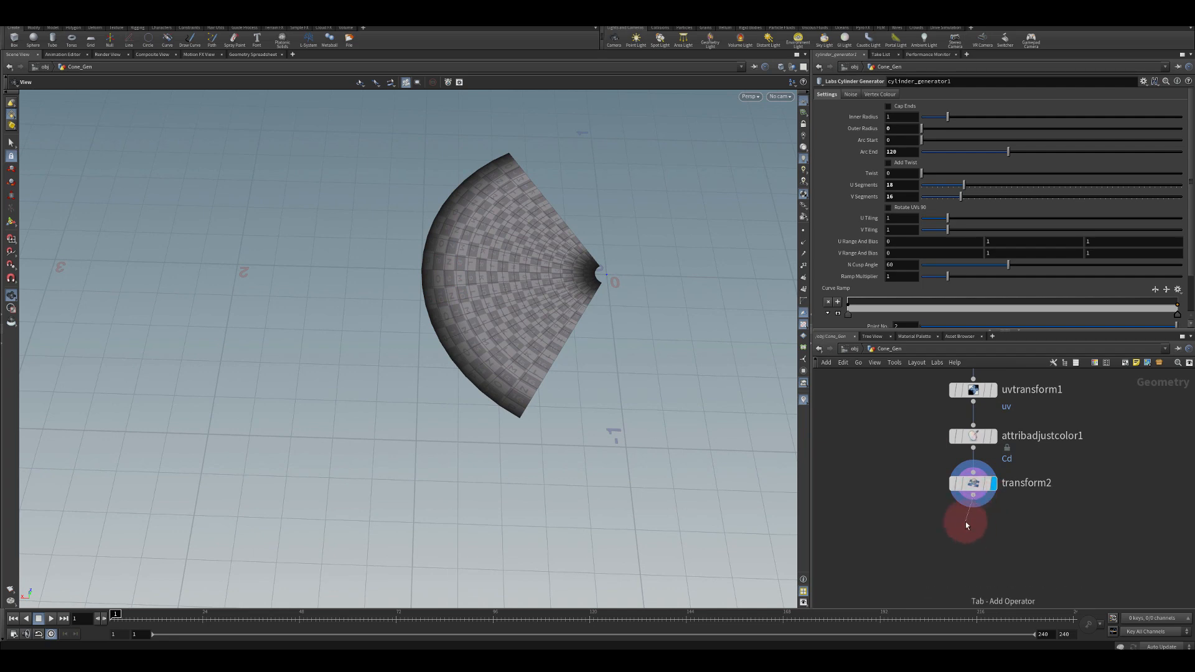
key("Tab")
type("a")
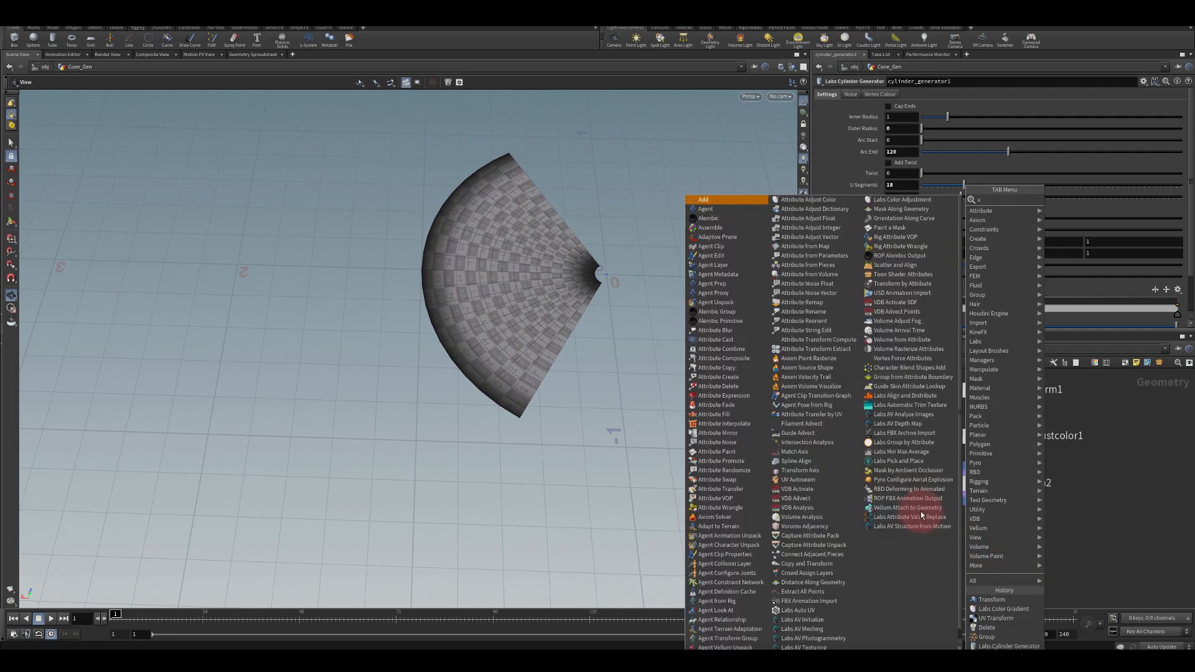
type("xis")
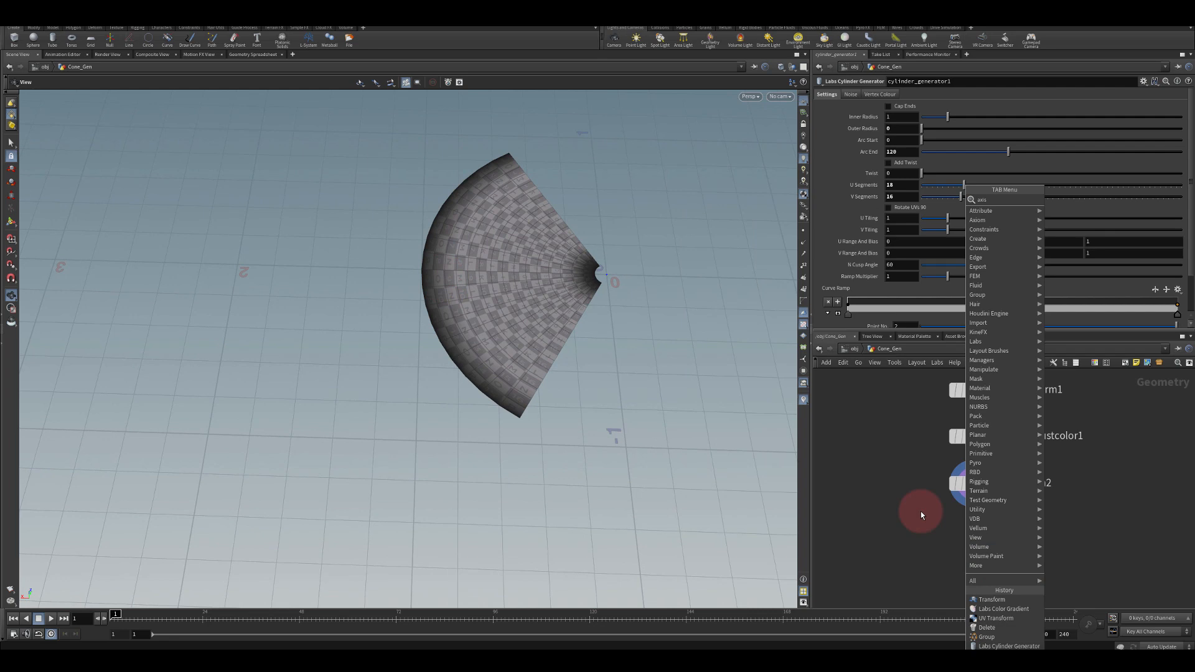
key("Escape")
key("Tab")
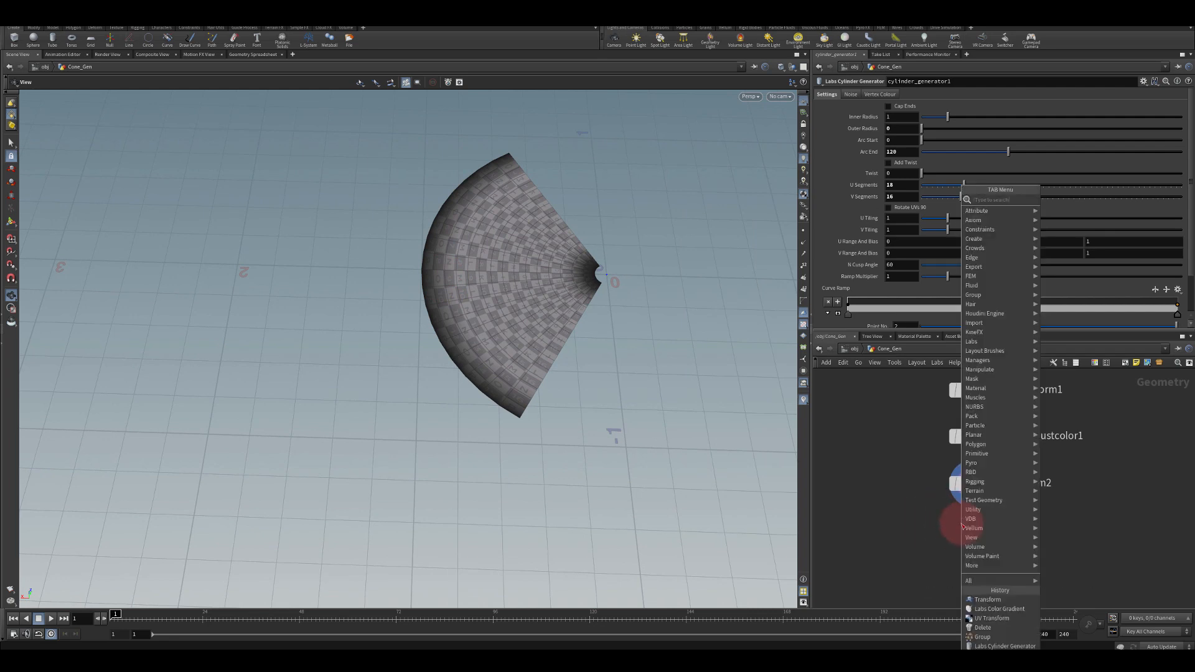
type("axis al")
key("Return")
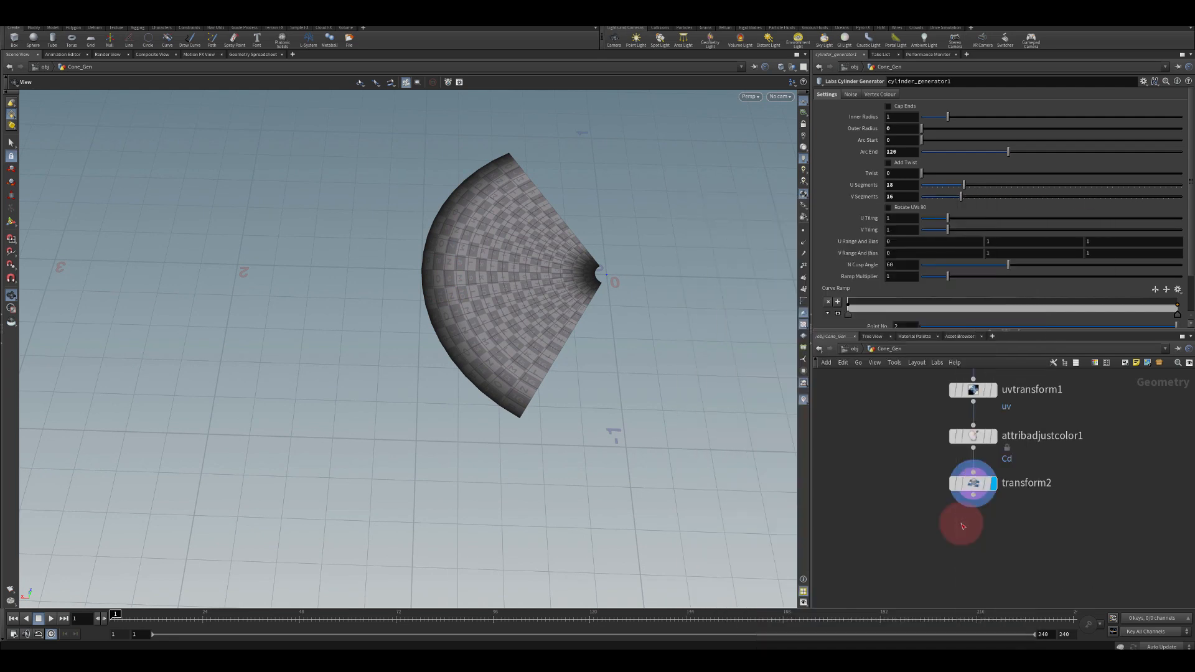
left_click(962, 526)
left_click_drag(964, 531, 980, 532)
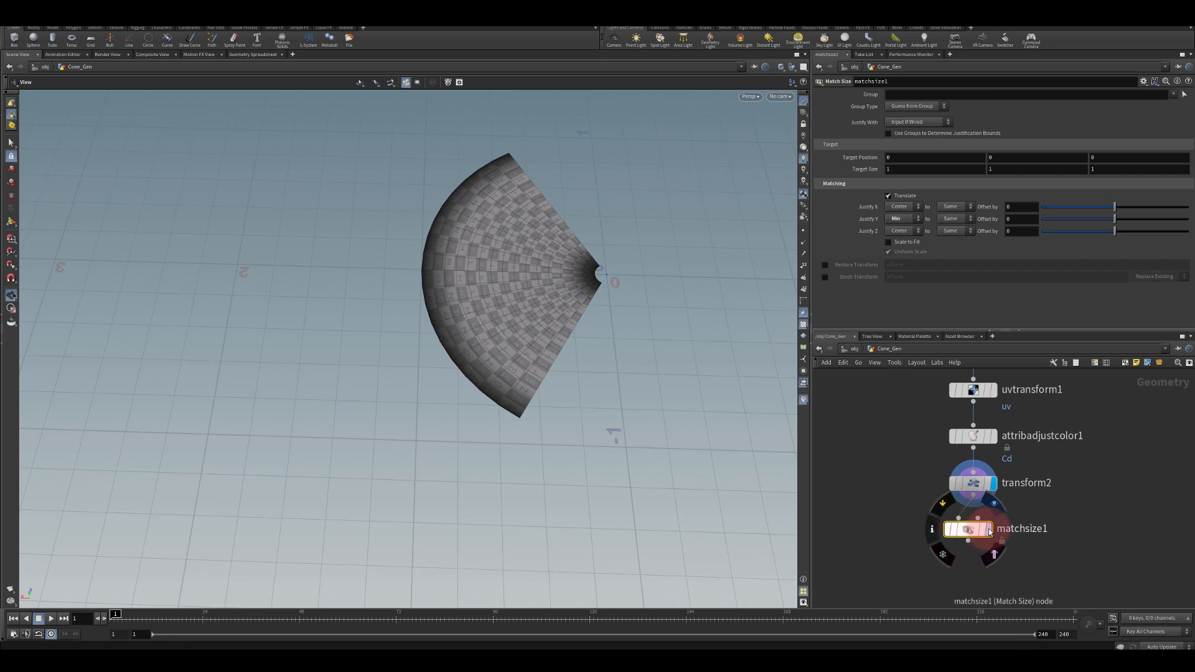
Set the Match Size node's Justify X to Min
key("r")
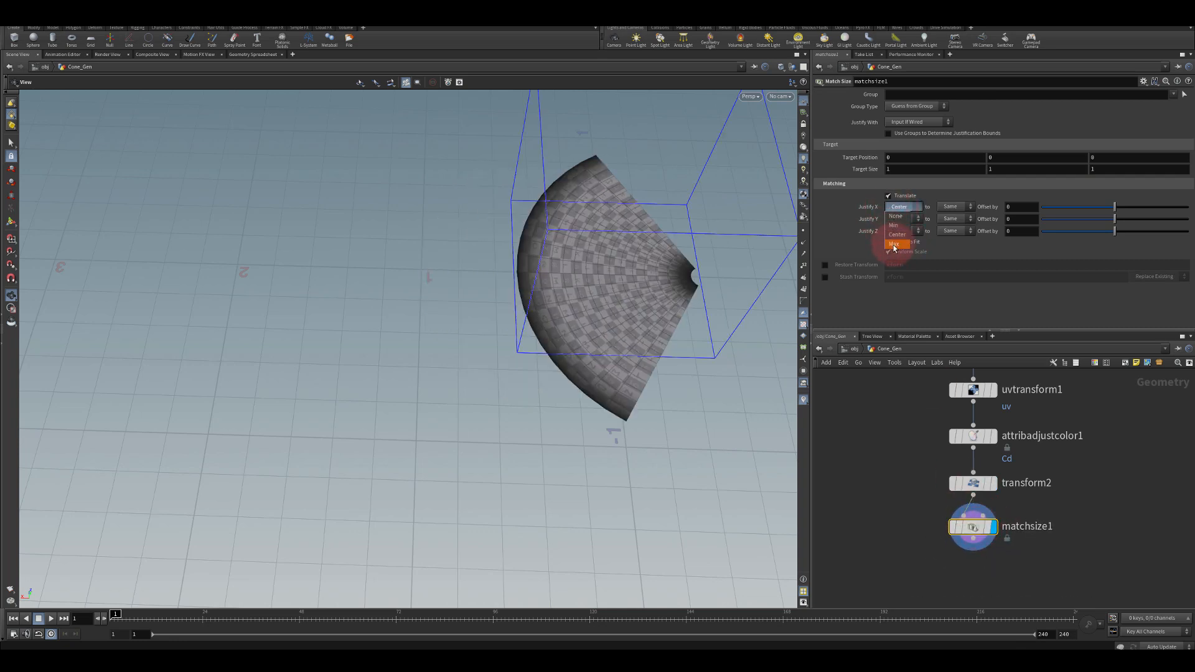
left_click(893, 245)
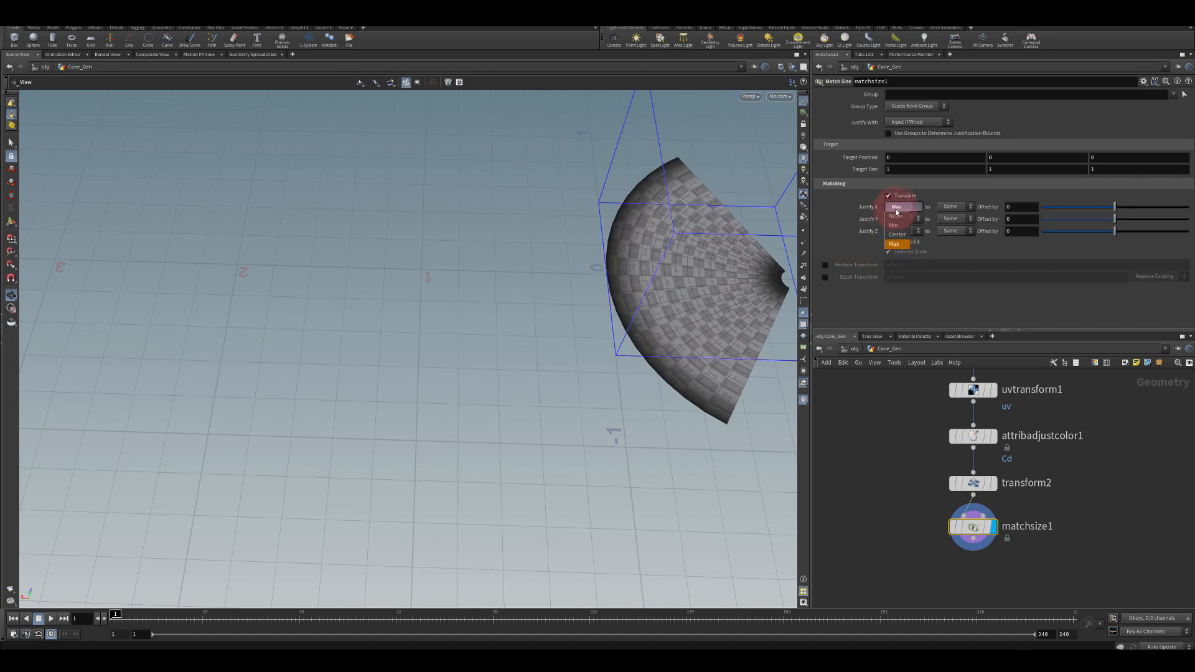
left_click(891, 227)
Create a Grid node beside the cone network
left_click_drag(648, 288, 534, 240)
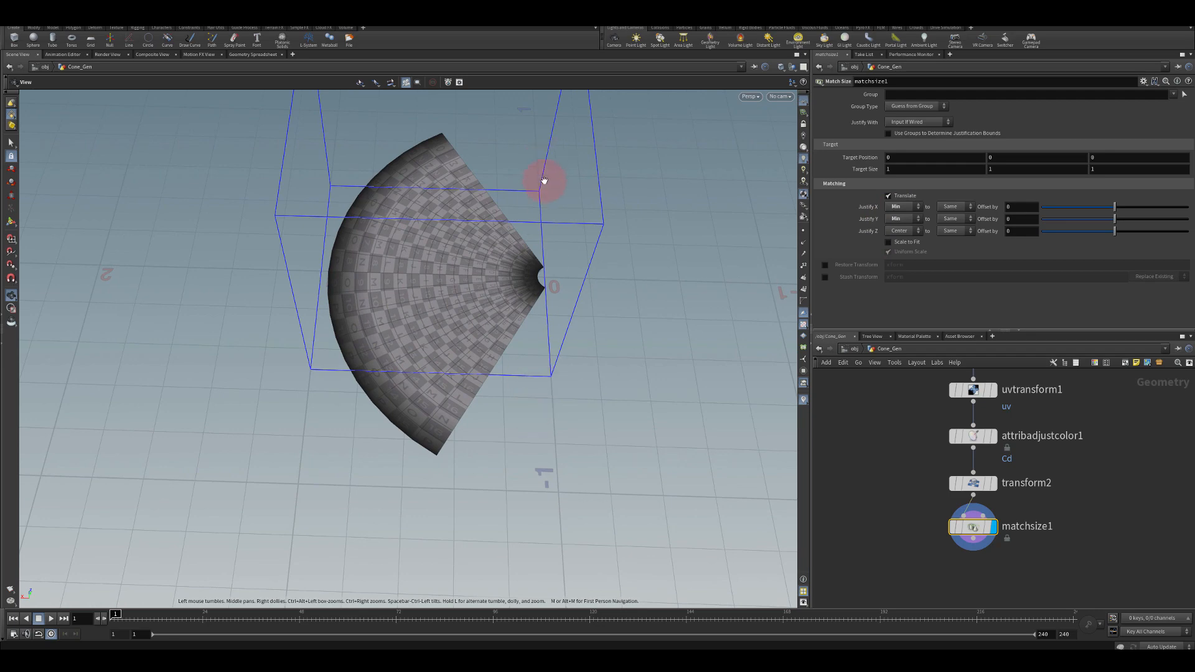
mouse_move(598, 367)
left_mouse_down()
mouse_move(510, 299)
mouse_move(607, 365)
mouse_move(606, 387)
left_mouse_up()
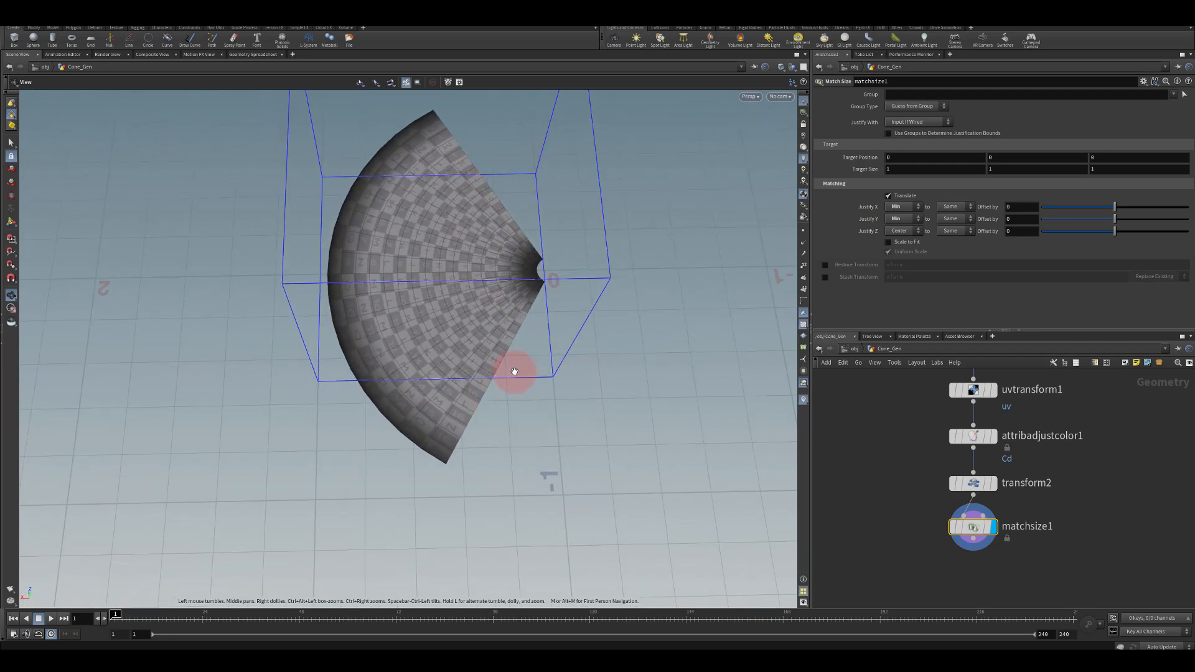
left_click_drag(531, 420, 560, 367)
scroll(896, 499, "down", 3)
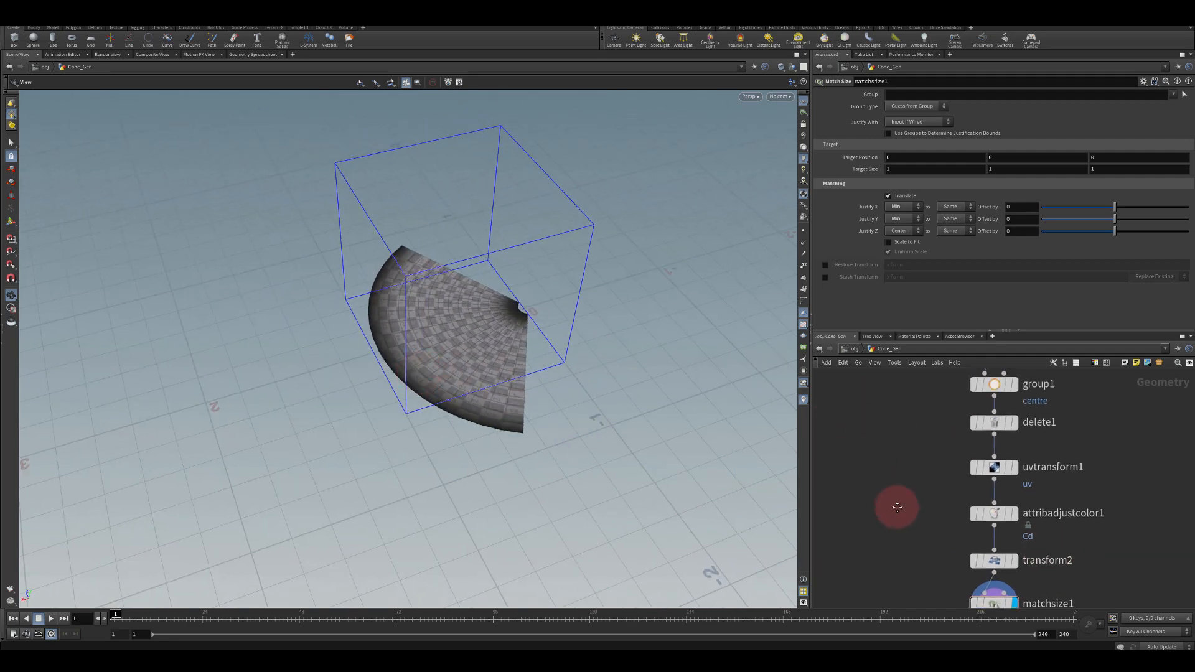
middle_click_drag(889, 461, 1014, 448)
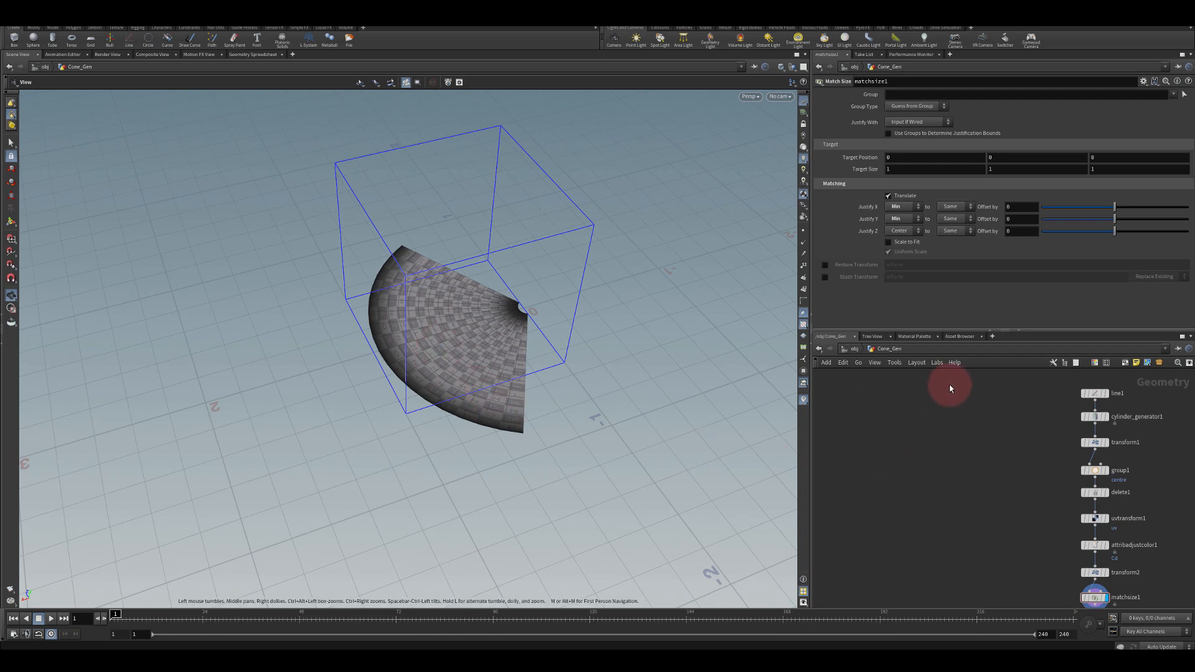
key("Tab")
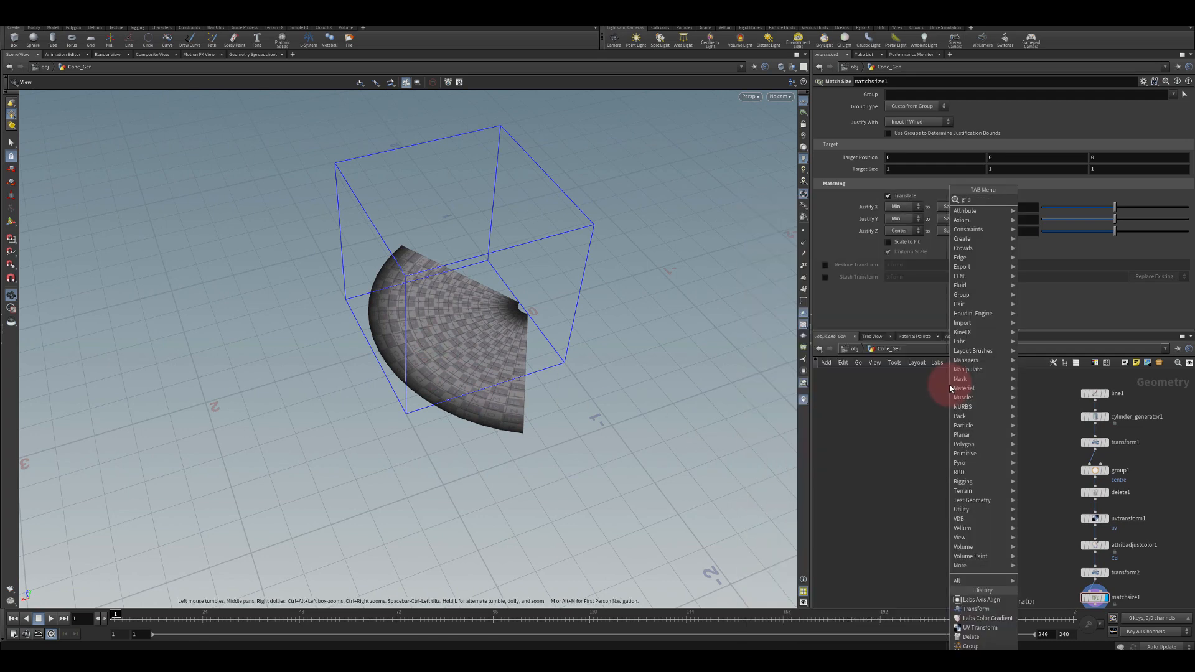
key("Escape")
key("Tab")
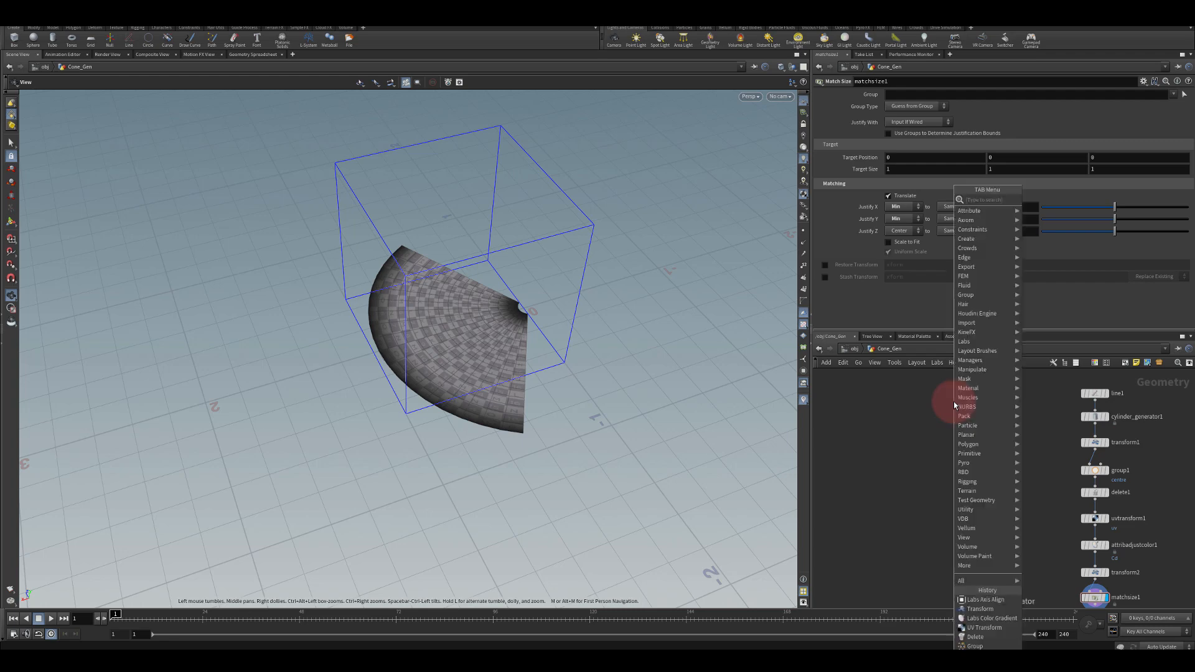
type("grid")
key("Return")
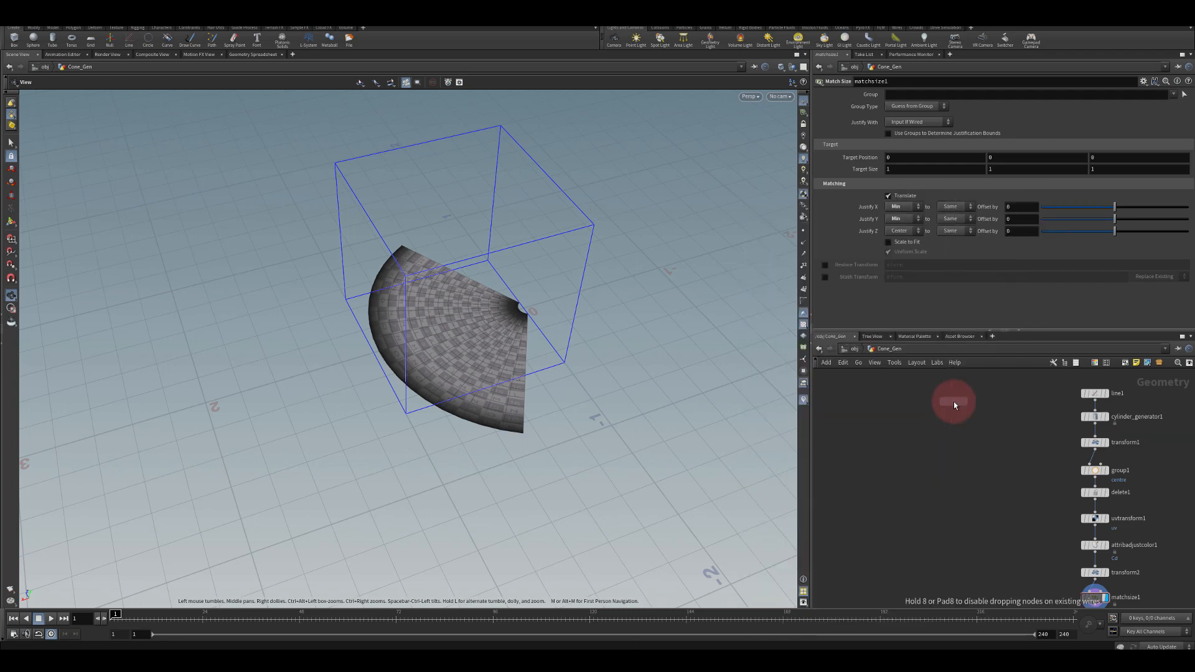
left_click(953, 401)
left_click_drag(954, 402, 962, 399)
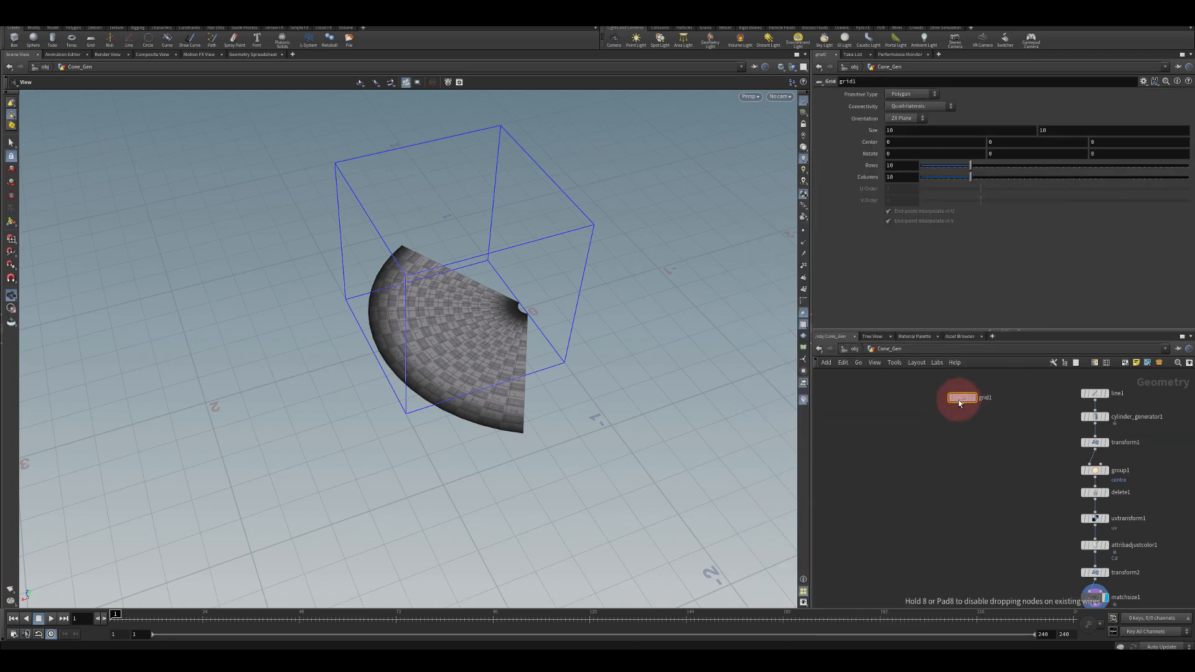
scroll(962, 404, "up", 3)
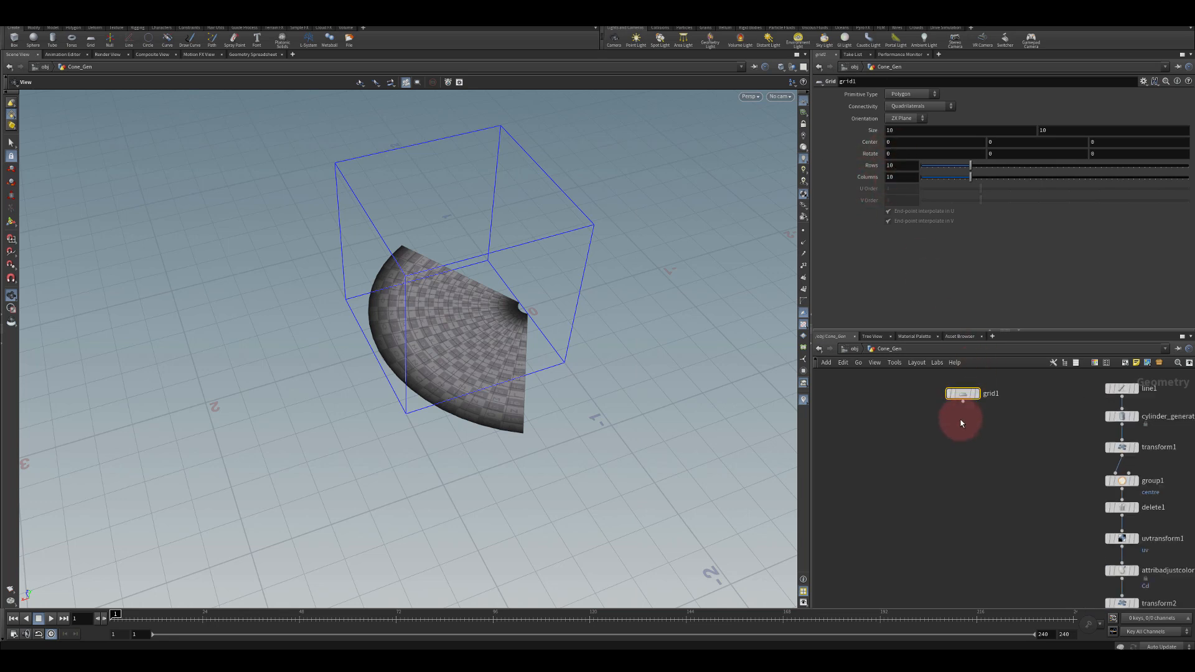
Append a UV Project node to the grid and display it
key("Tab")
type("uv")
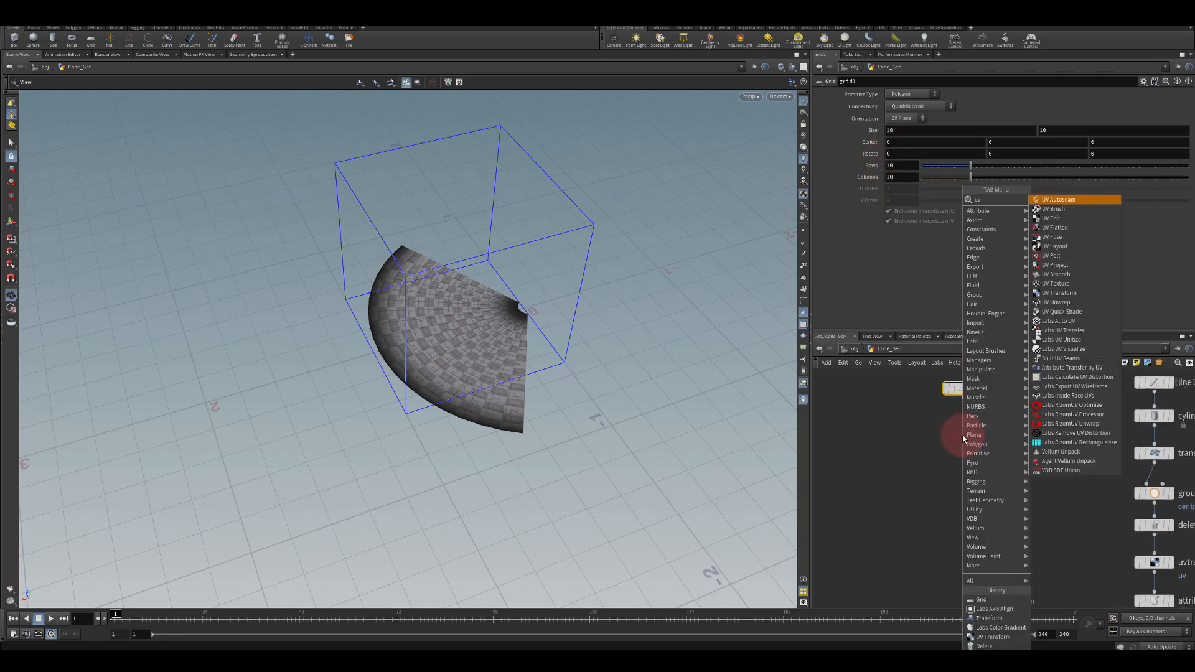
type(" pro")
key("Return")
key("Return")
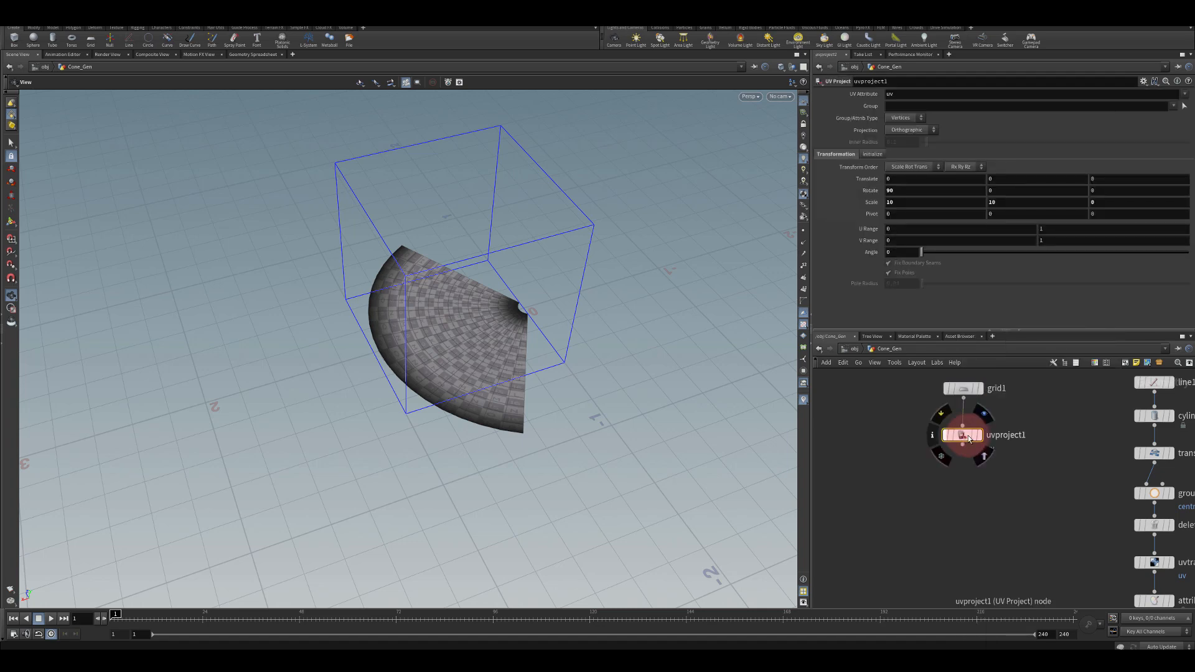
left_click(980, 440)
left_click_drag(962, 437, 963, 421)
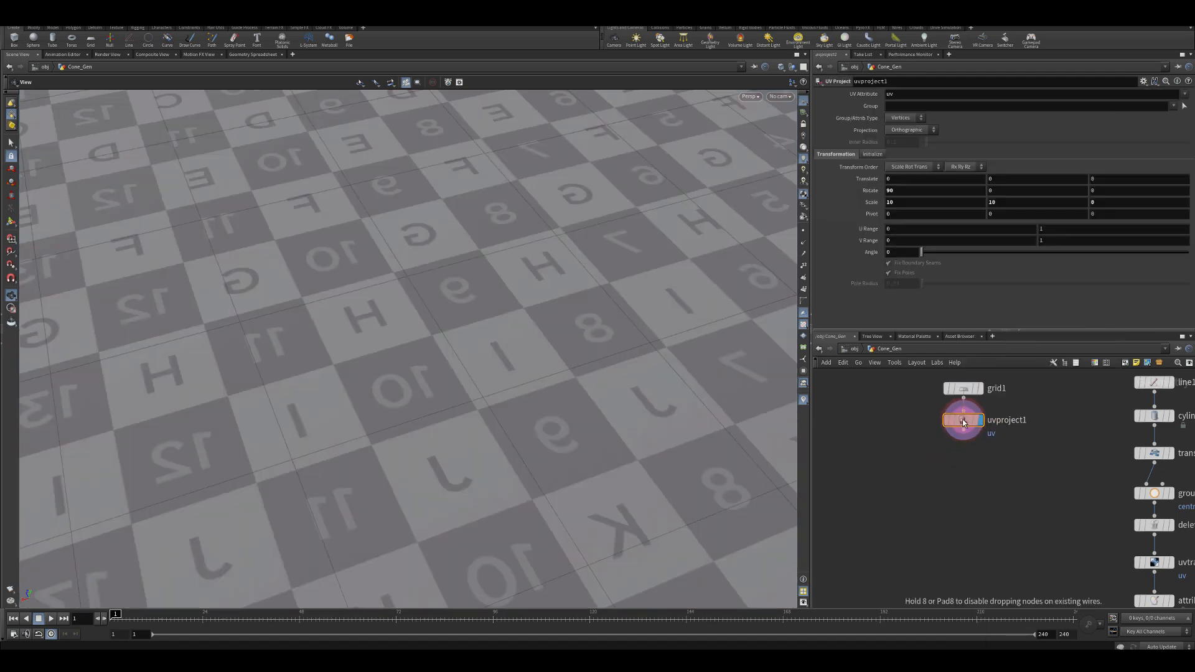
key("f")
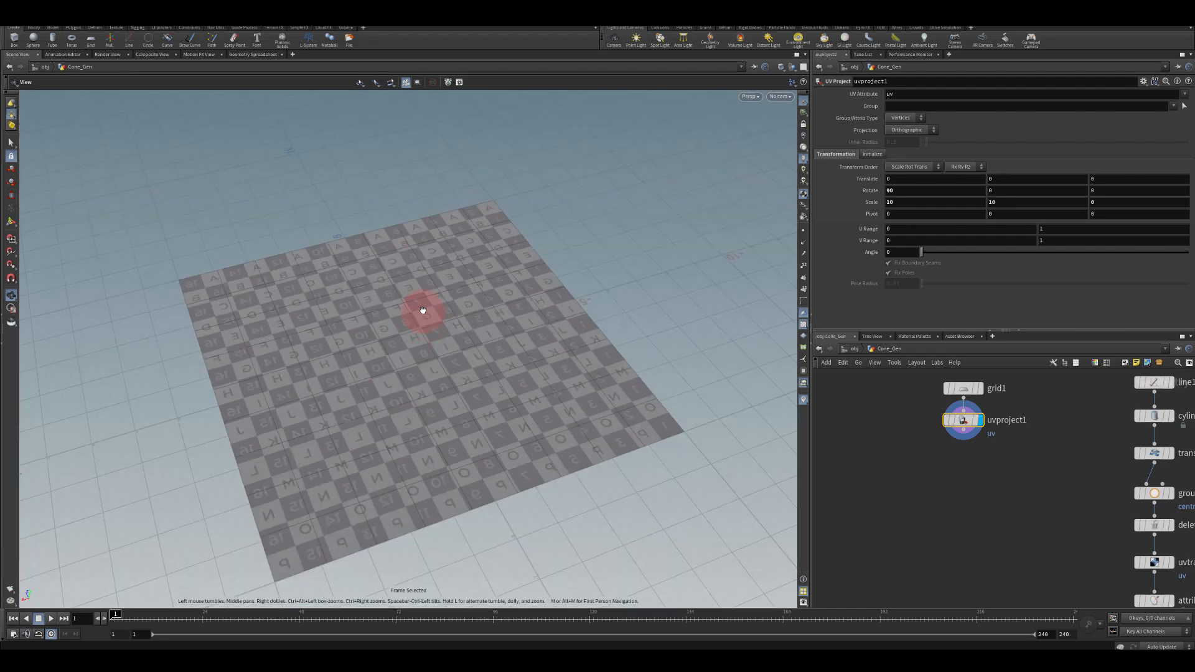
left_click_drag(419, 307, 491, 329)
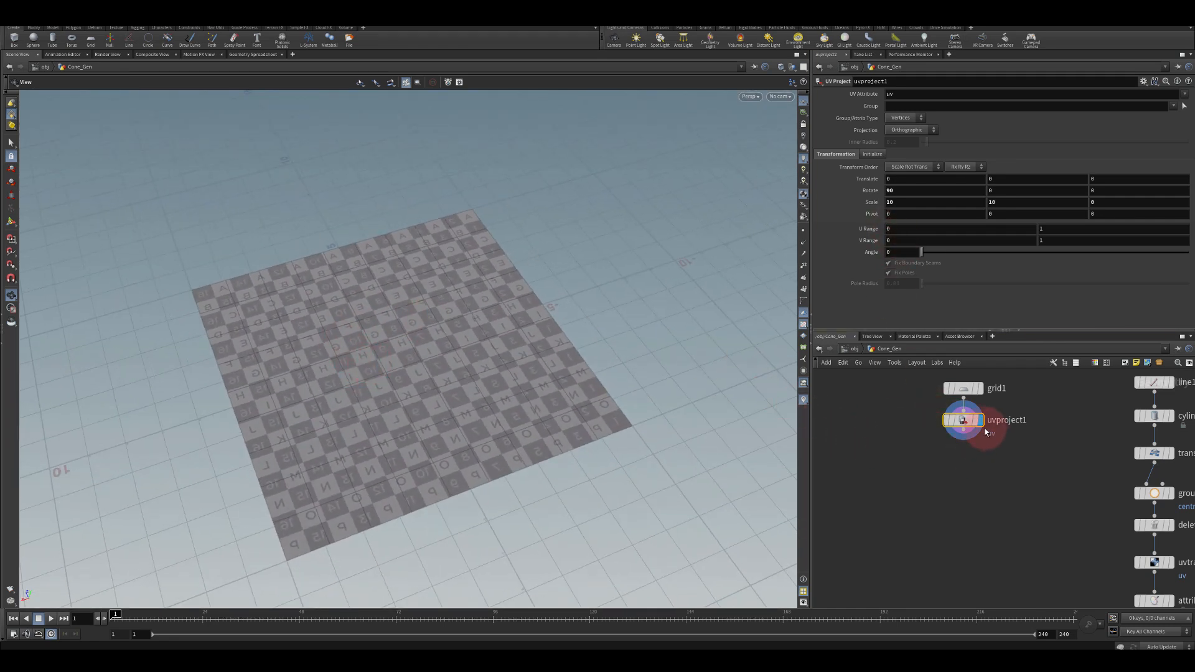
Append a Transform node below the UV Project node
key("Tab")
type("tr")
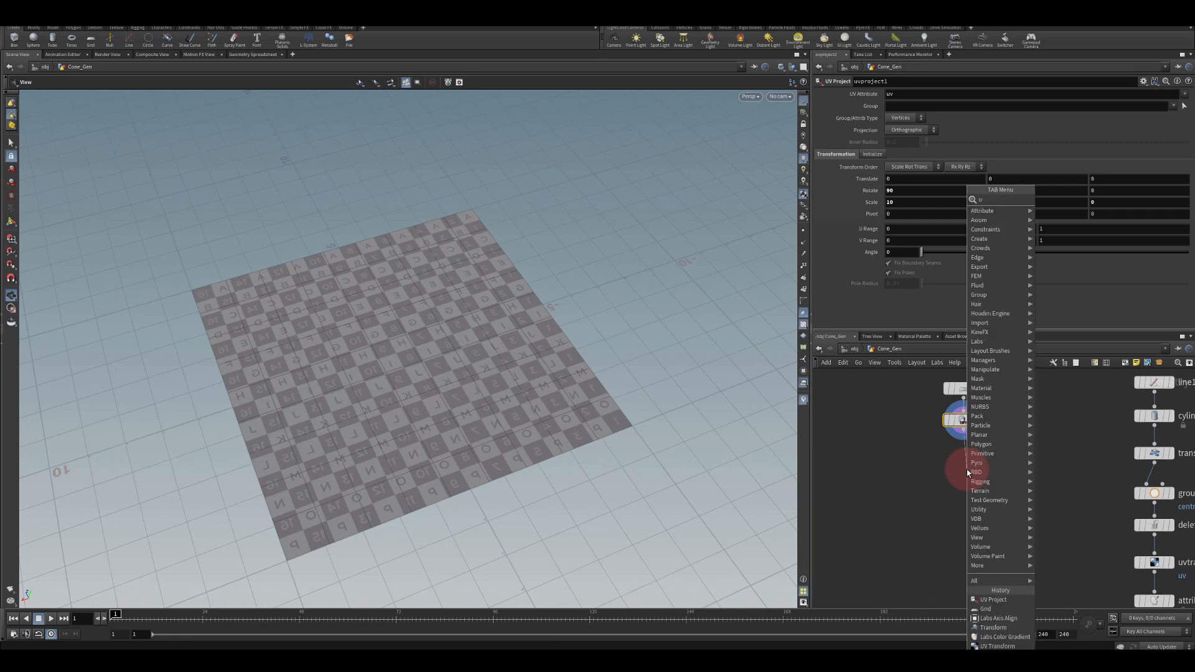
type("as")
key("BackSpace")
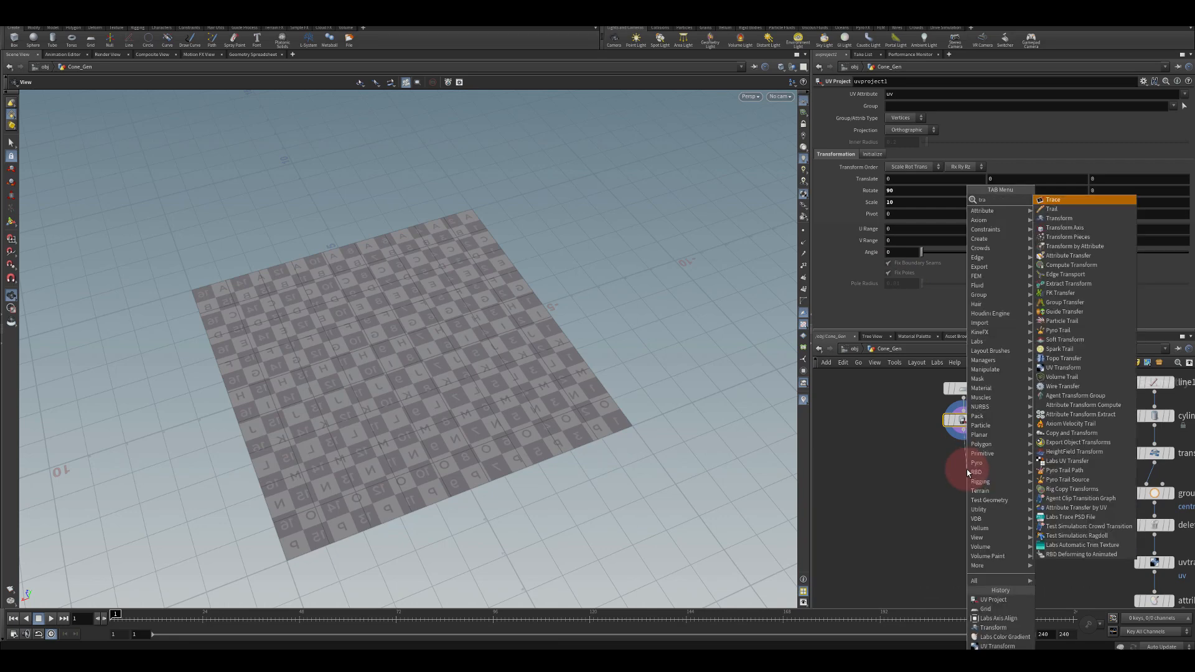
type("ns")
key("Return")
left_click(966, 469)
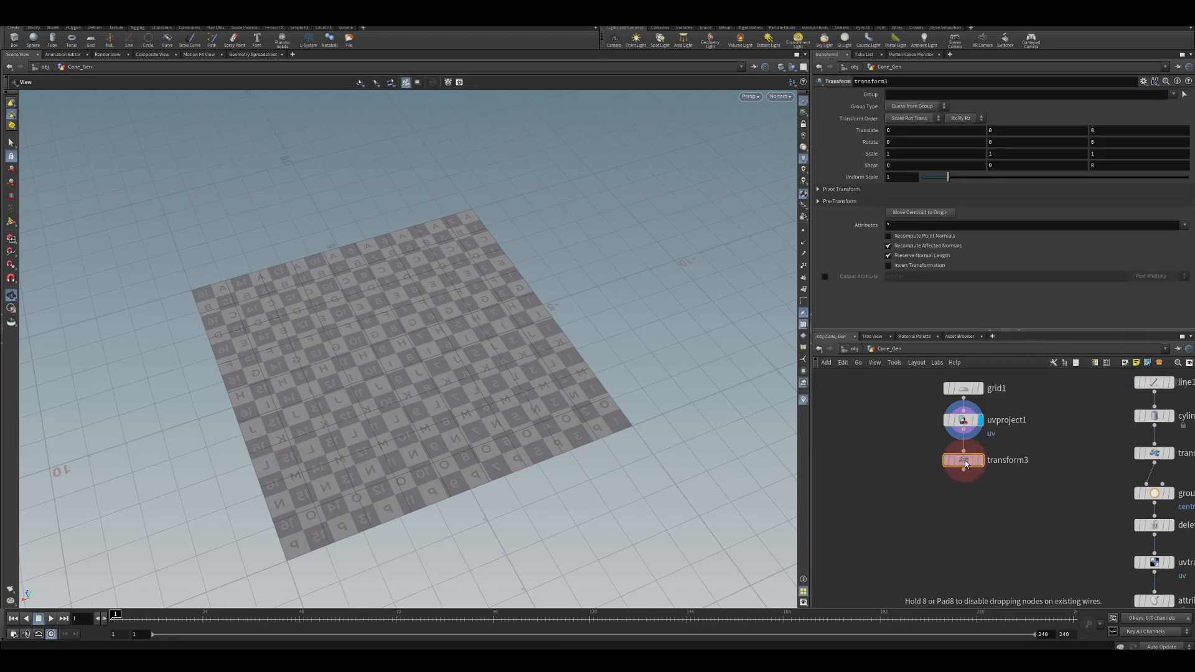
left_click(866, 212)
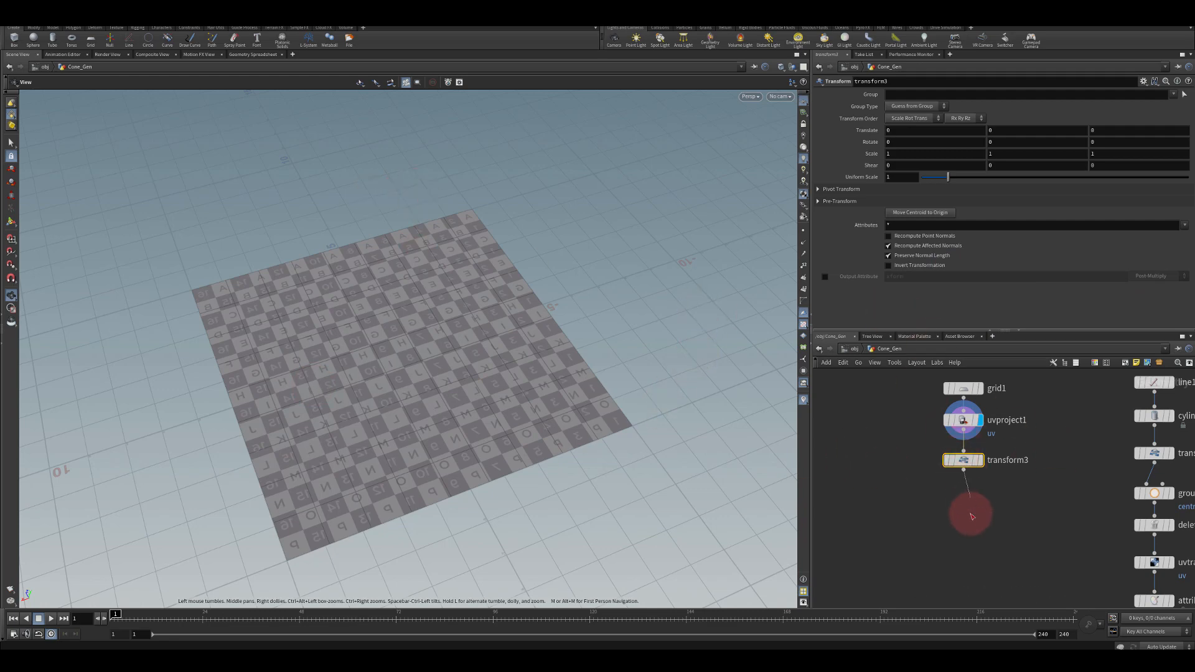
Append an Attribute Adjust Color node below the new Transform node
key("Tab")
type("gri")
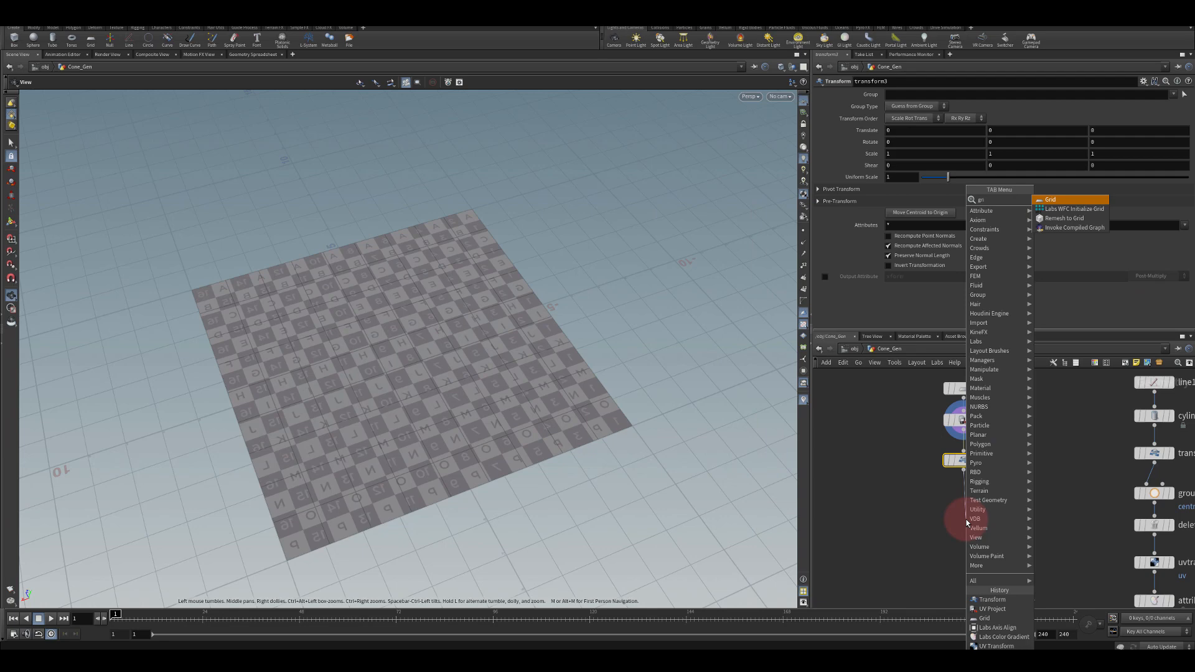
key("BackSpace")
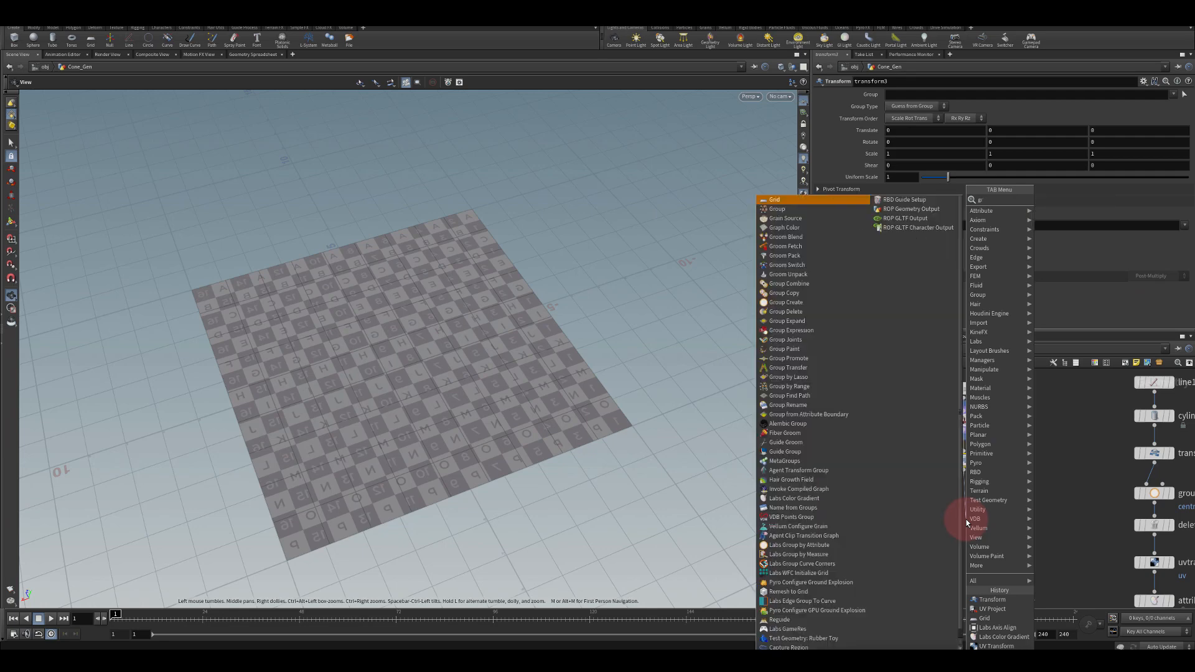
type("adi")
key("Return")
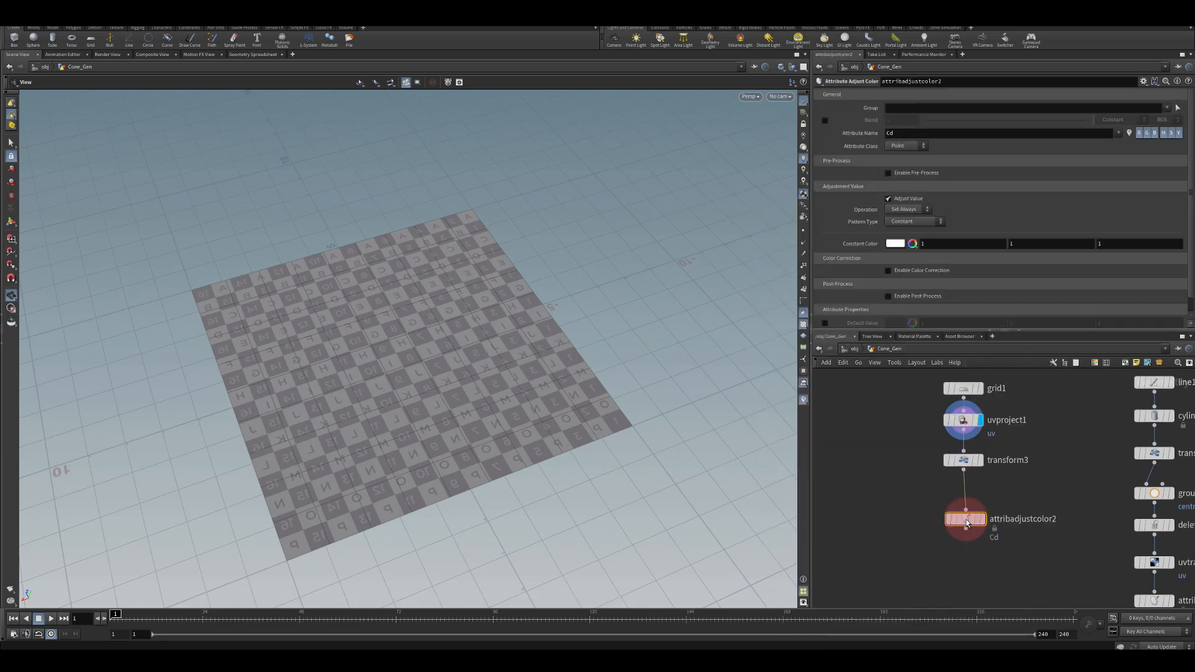
left_click(963, 497)
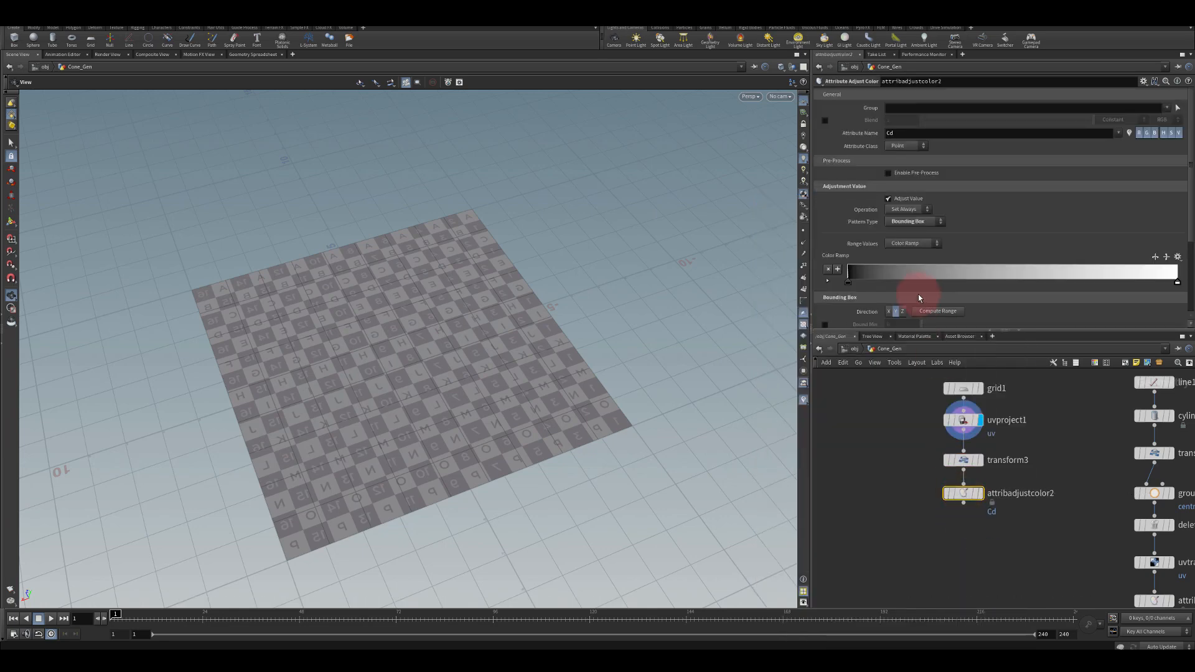
Display the new color node and slide its colour ramp's white end key close to the start
left_click(981, 494)
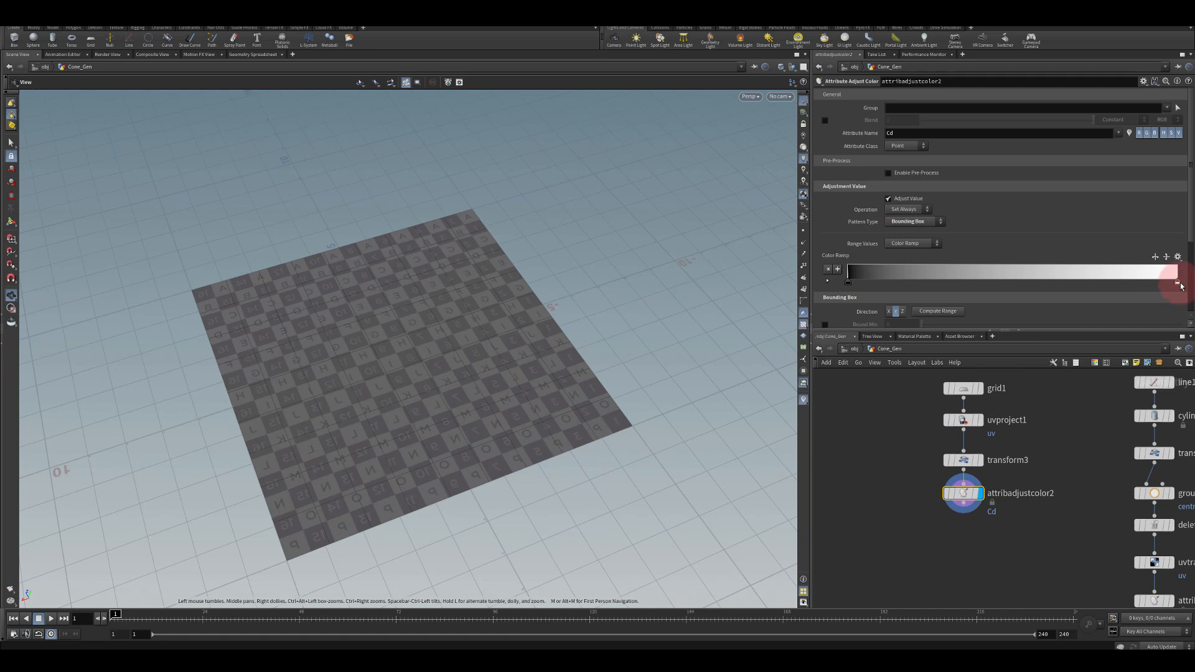
left_click_drag(1178, 284, 893, 281)
scroll(868, 244, "down", 3)
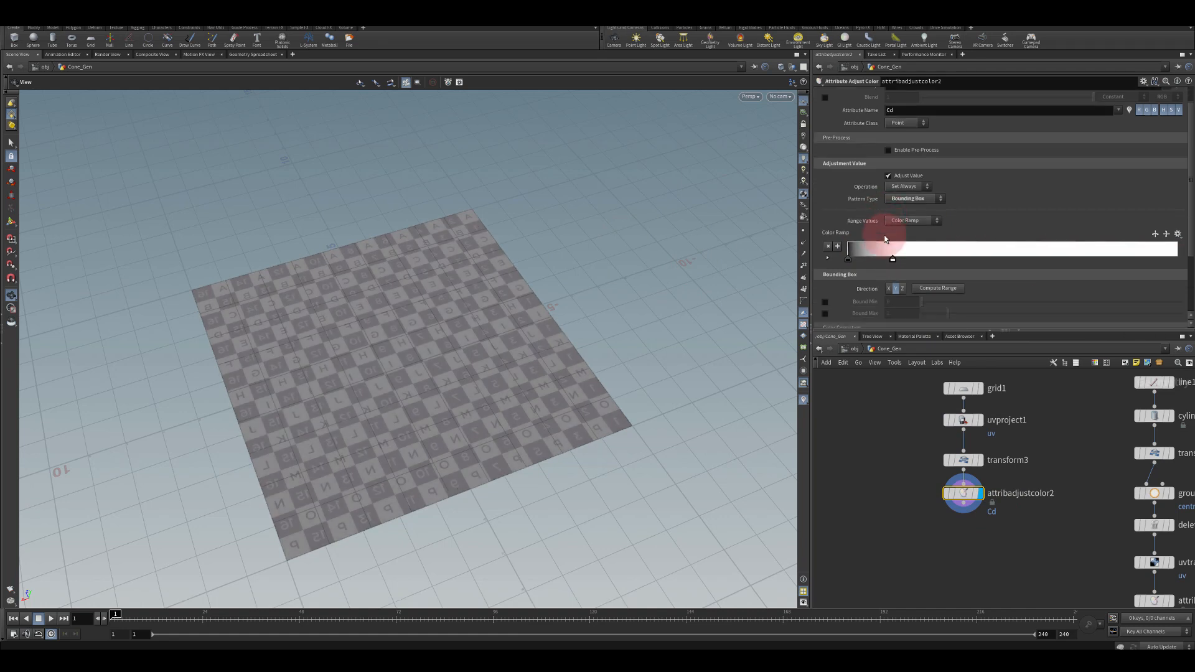
Add colour ramp keys at positions 0.2 and 0.8
left_click(888, 254)
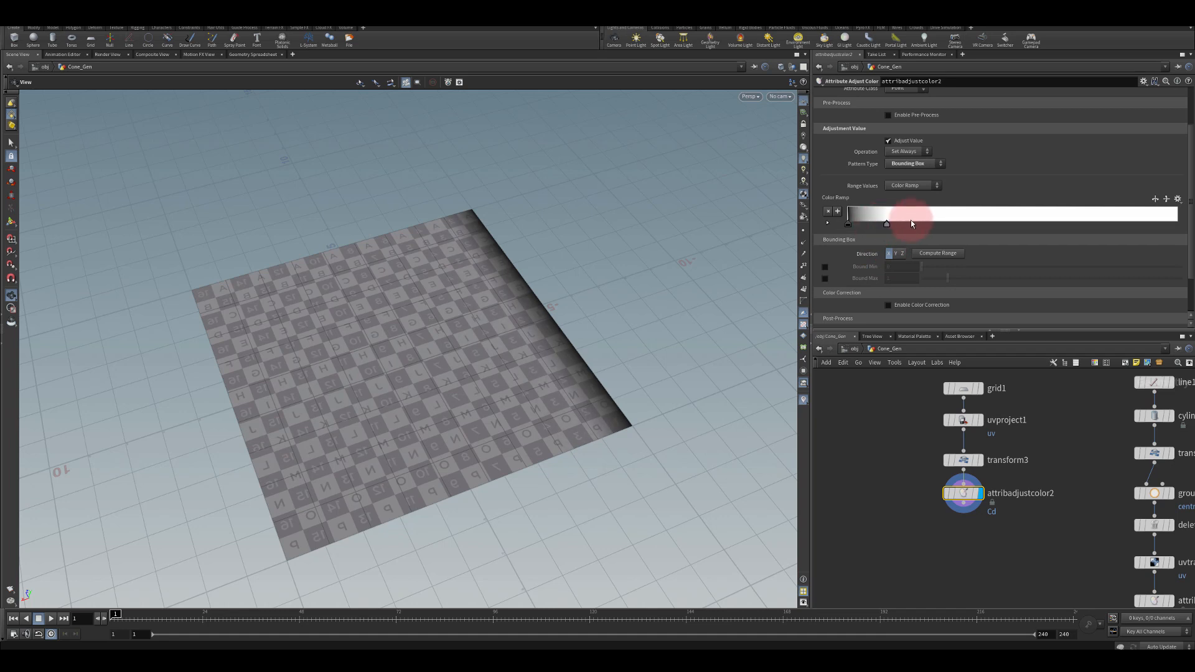
mouse_move(910, 219)
left_mouse_down()
mouse_move(1056, 212)
mouse_move(878, 214)
mouse_move(901, 214)
mouse_move(890, 223)
left_mouse_up()
left_click(827, 223)
type("0.2")
key("Return")
left_click(1084, 193)
type("0.8")
key("Return")
Set the ramp's end key to position 1 with colour 0, 0, 0
left_click_drag(1173, 194, 1189, 195)
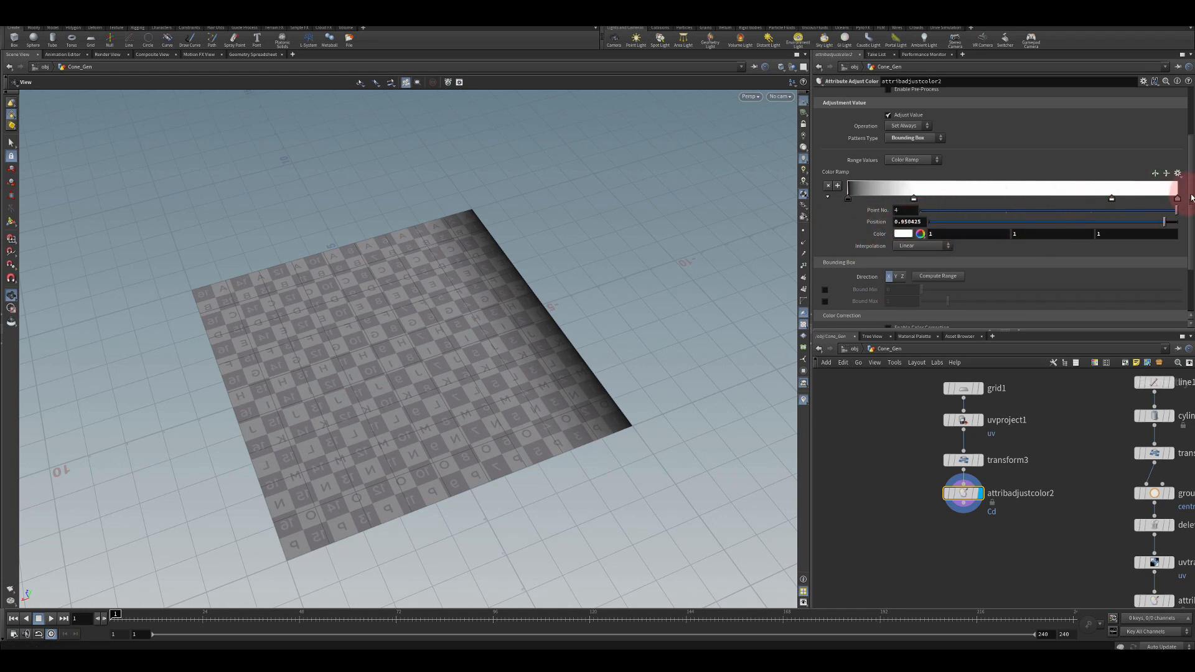
left_click_drag(974, 236, 884, 236)
type("0")
left_click_drag(1034, 236, 950, 237)
type("0")
left_click_drag(1101, 235, 1114, 234)
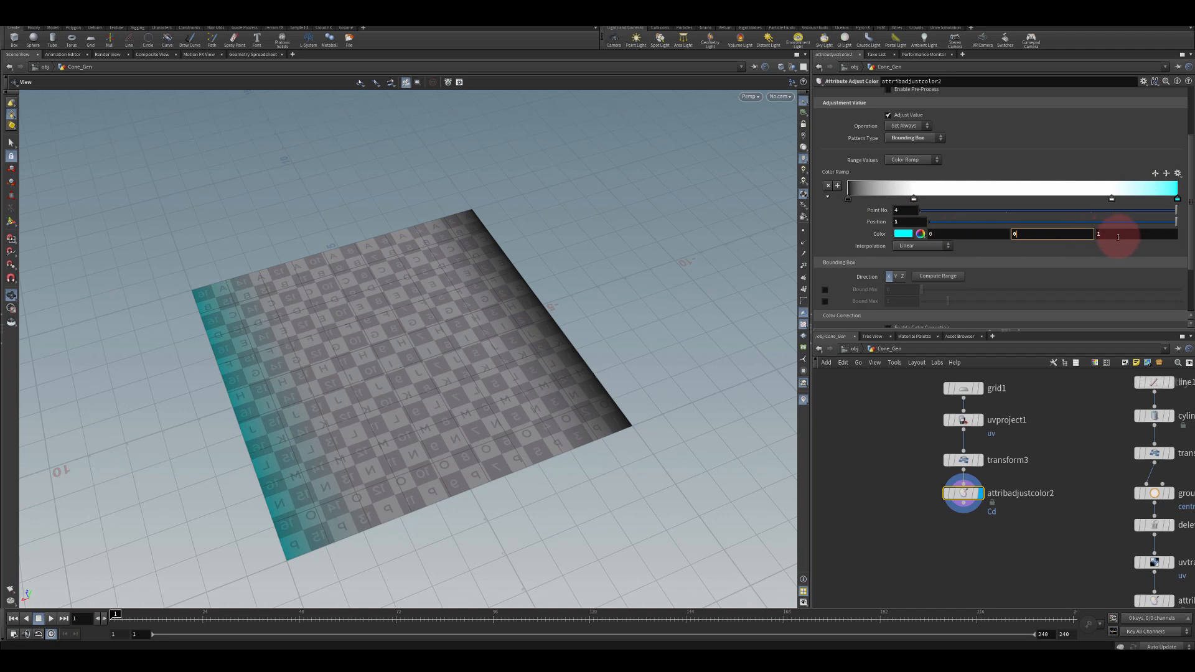
type("0")
Paste a copy of the color node and wire it below attribadjustcolor2
left_click(919, 432)
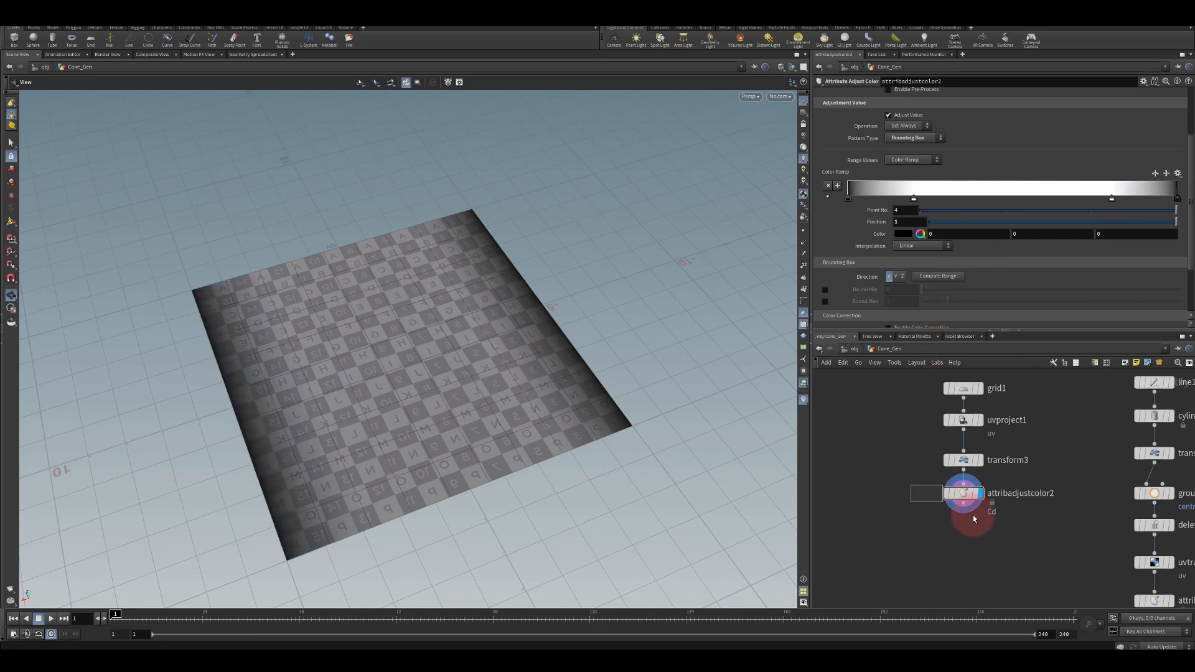
left_click_drag(974, 519, 1003, 529)
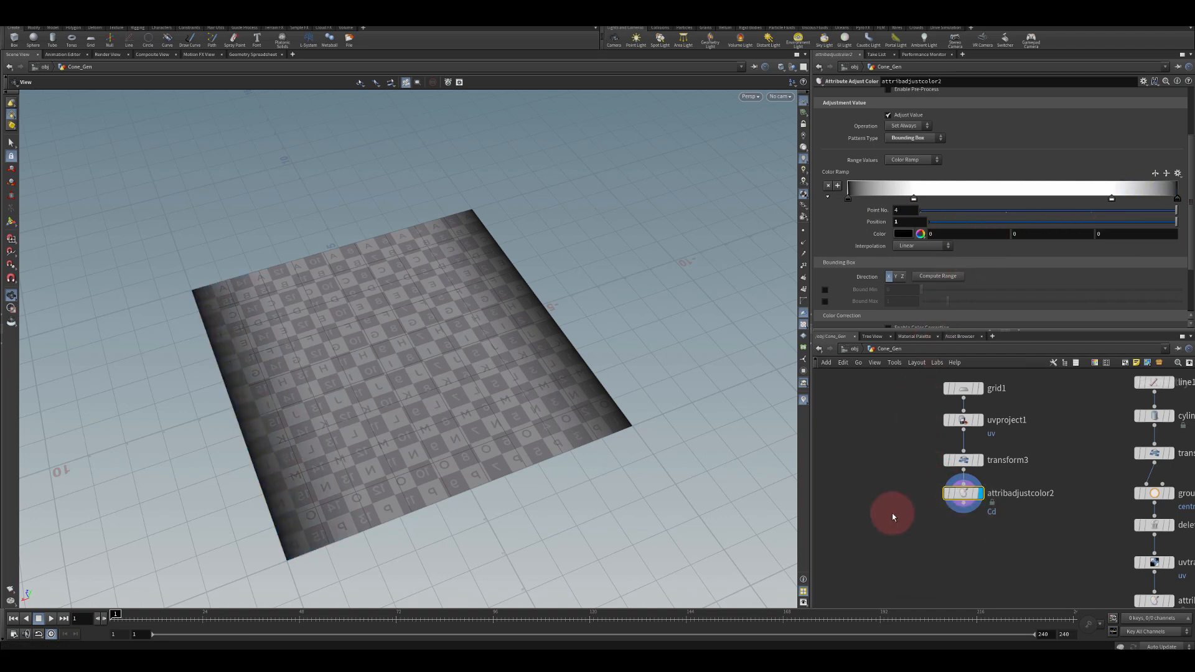
key("ctrl+v")
left_click_drag(907, 546, 964, 541)
left_click_drag(963, 503, 961, 518)
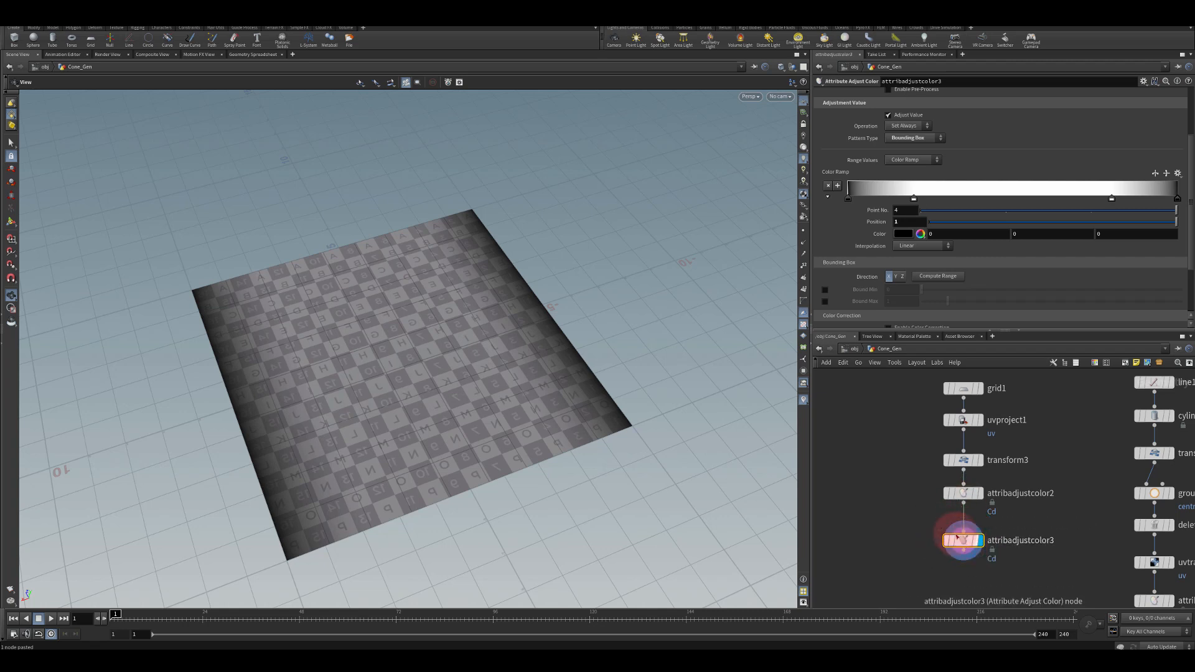
On the copied color node, set the bounding box direction to Z and the operation to Multiply
left_click(857, 221)
scroll(874, 283, "up", 1)
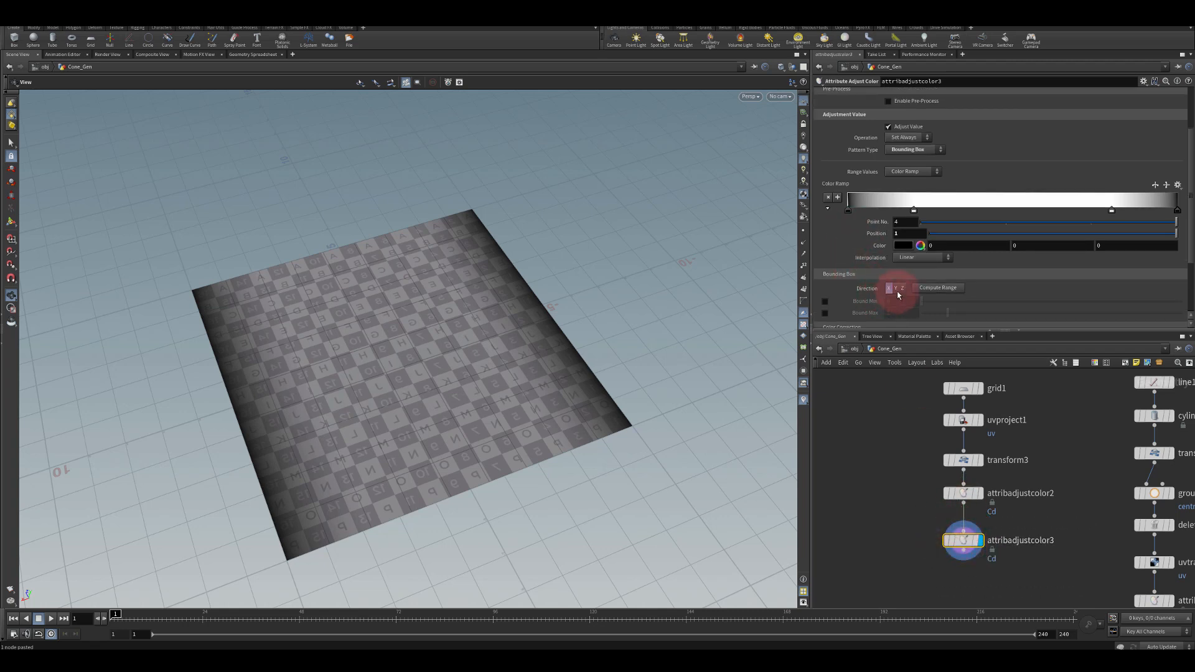
left_click(896, 289)
left_click(902, 289)
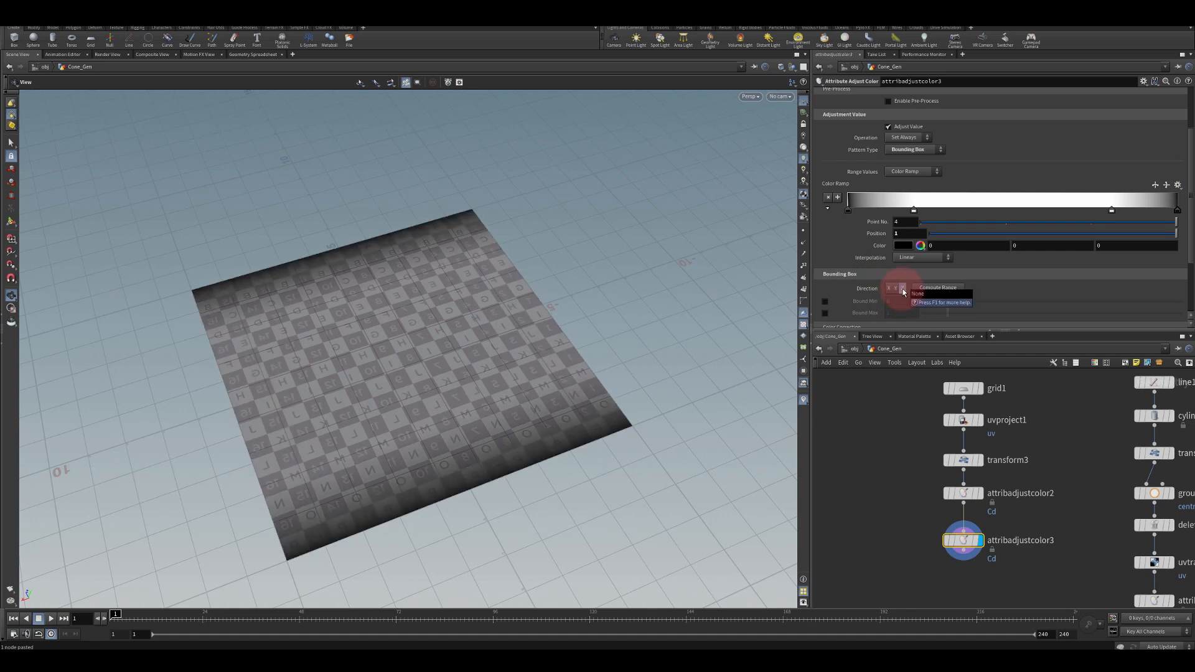
left_click(898, 151)
left_click(900, 151)
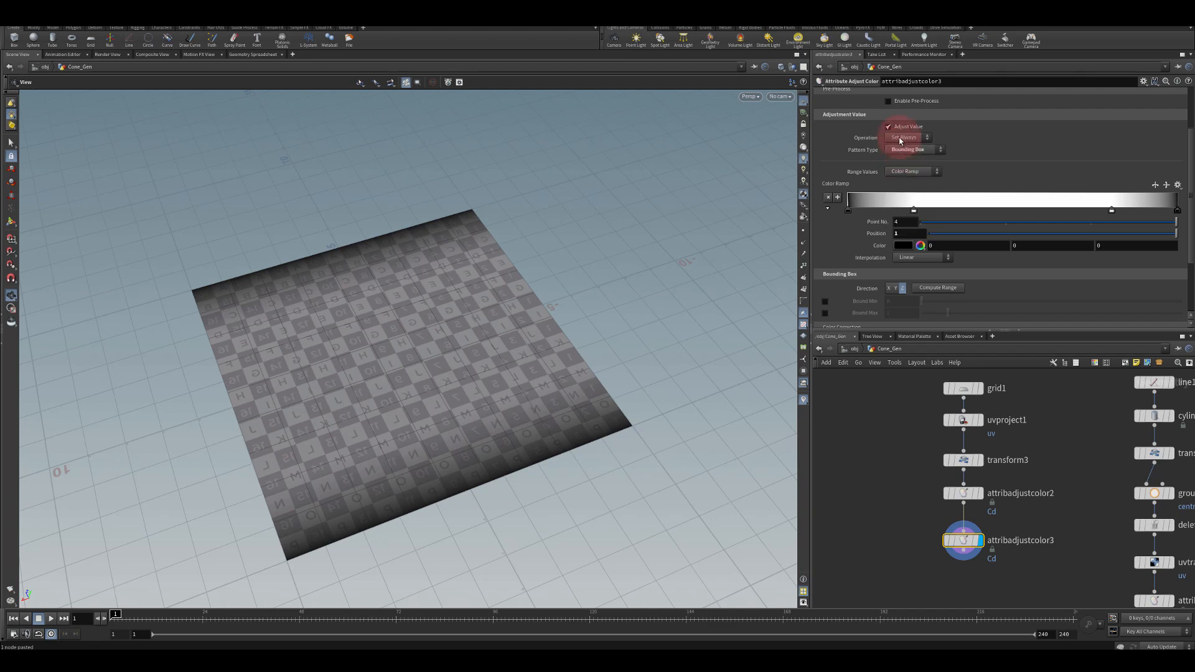
left_click(899, 138)
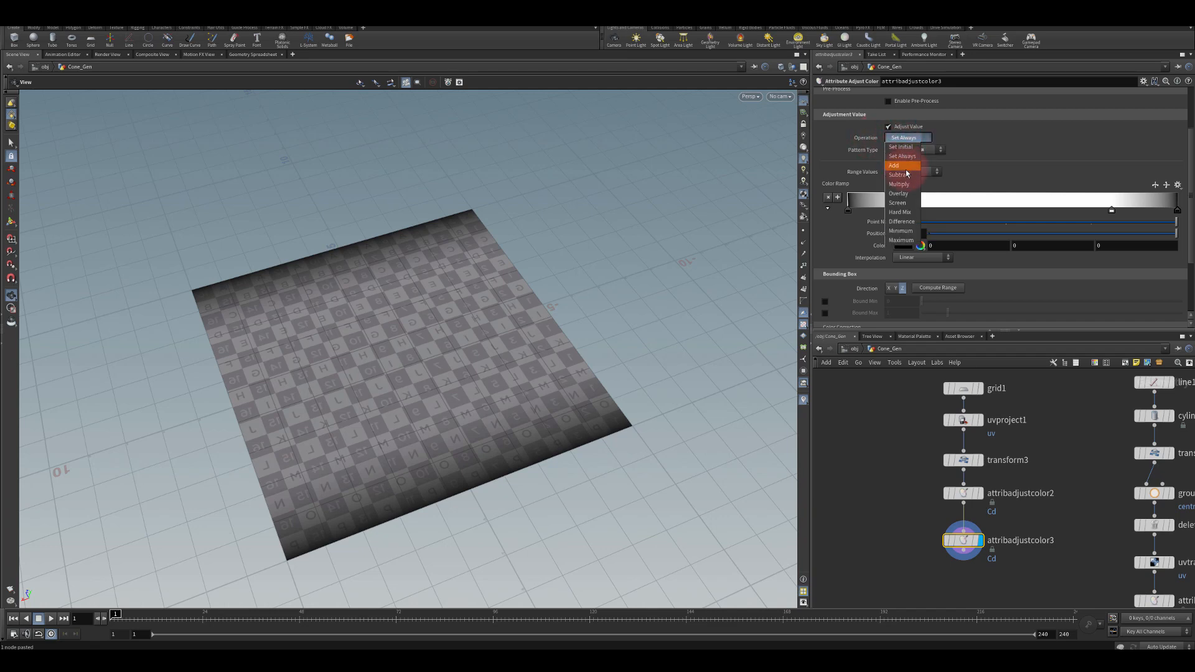
left_click(898, 184)
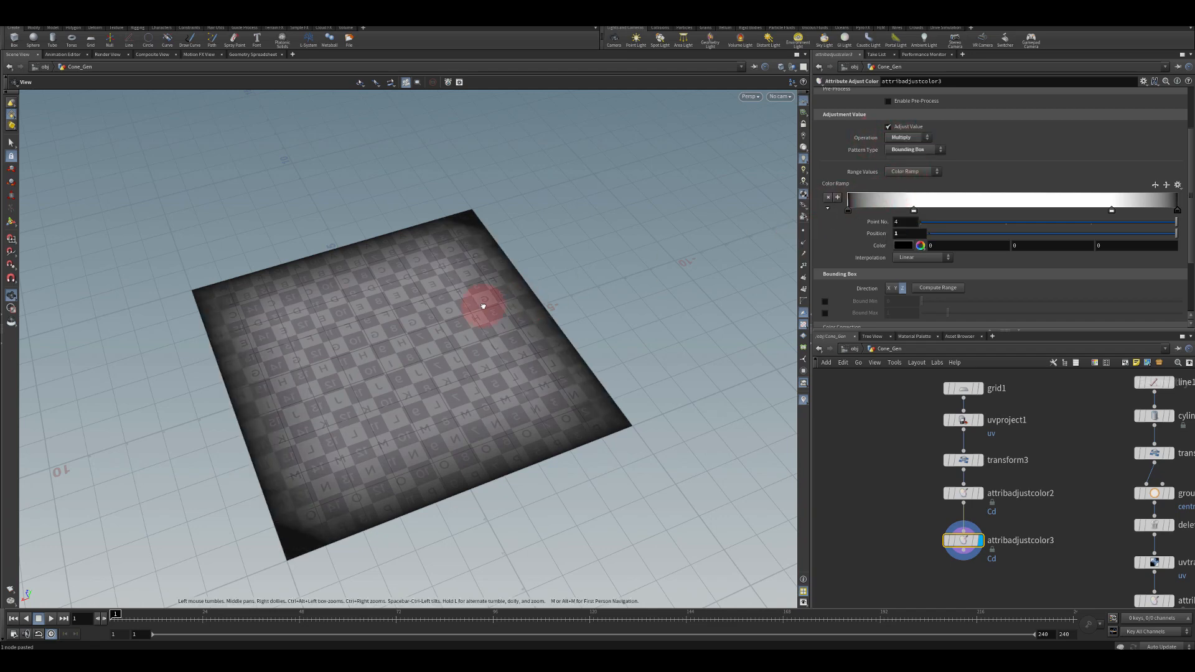
Append a Bend node below attribadjustcolor3 and set its bend angle to 45
left_click_drag(479, 306, 355, 182)
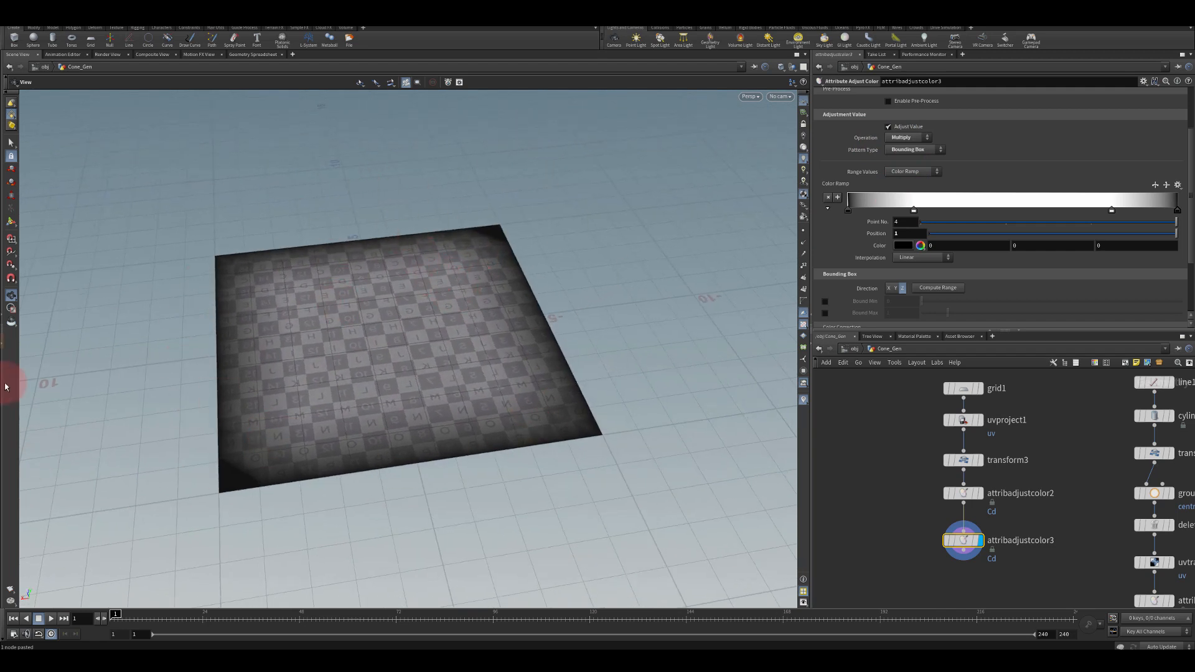
middle_click_drag(879, 516, 879, 445)
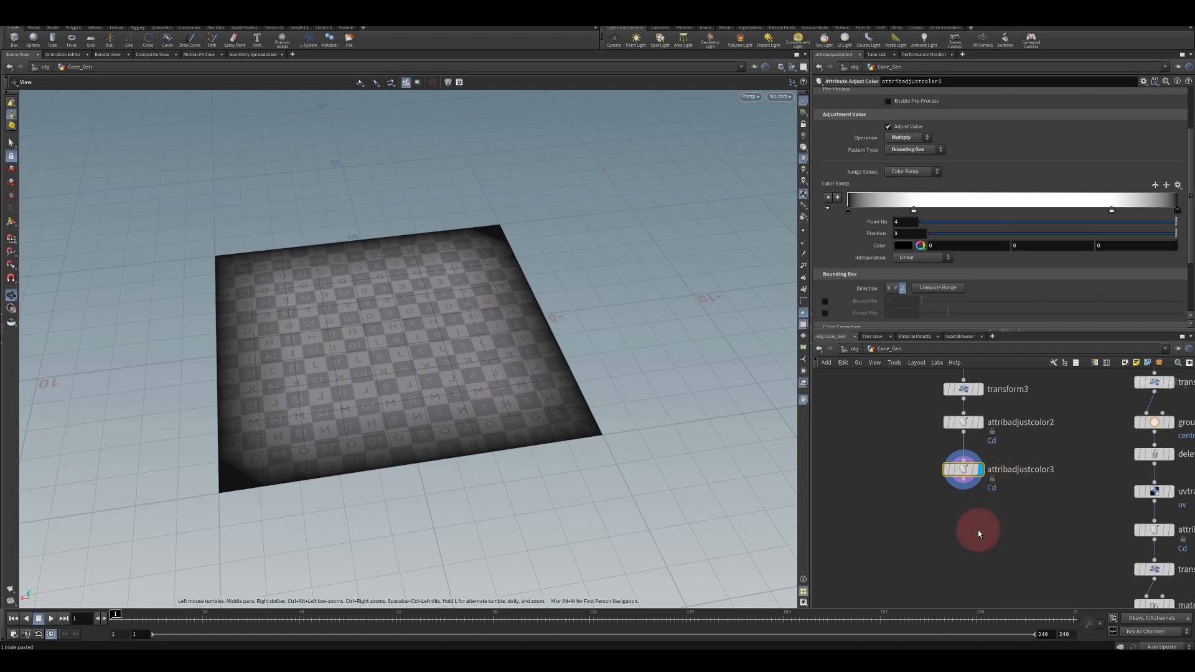
key("Tab")
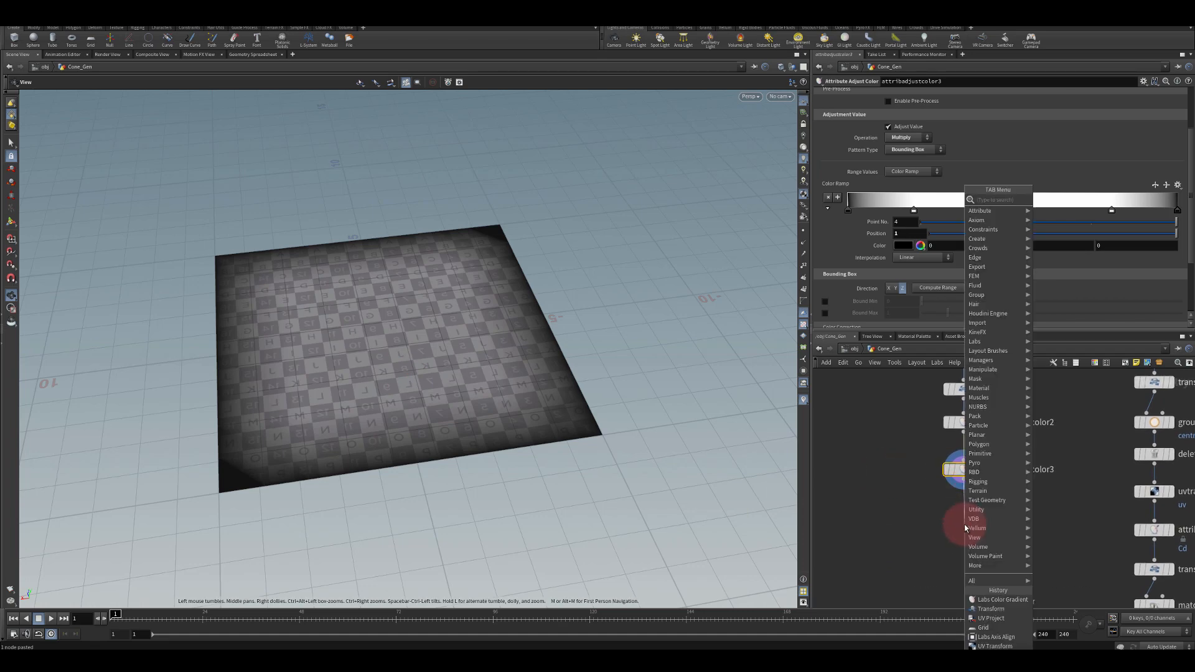
type("bend")
key("Return")
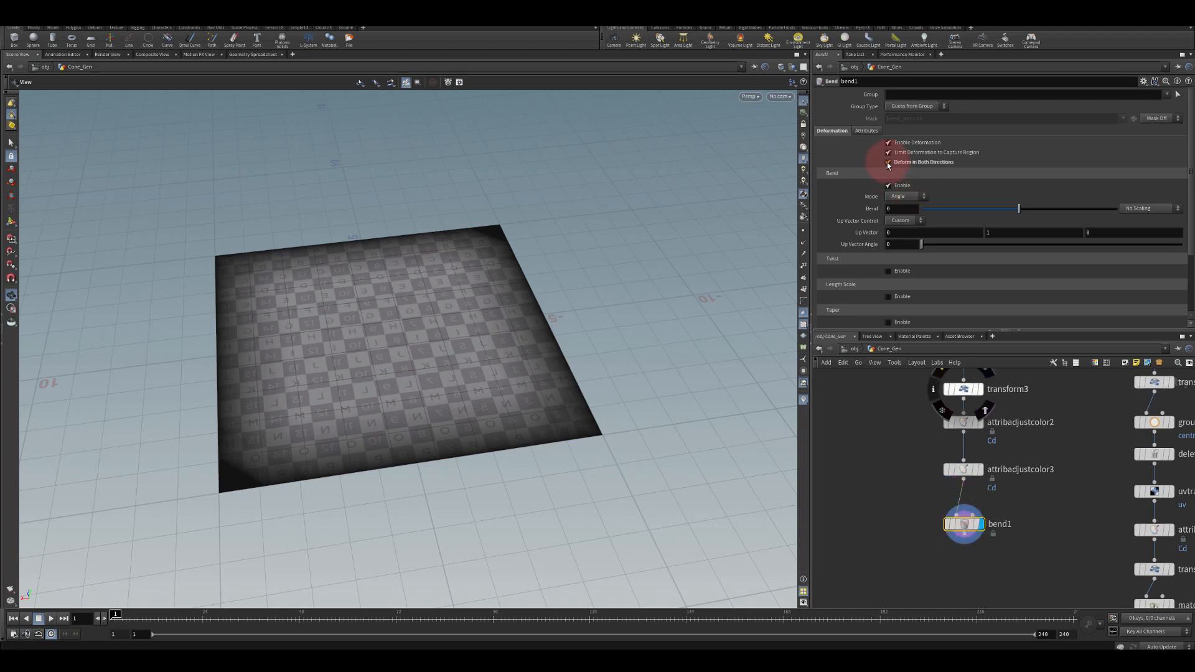
left_click_drag(1019, 211, 957, 209)
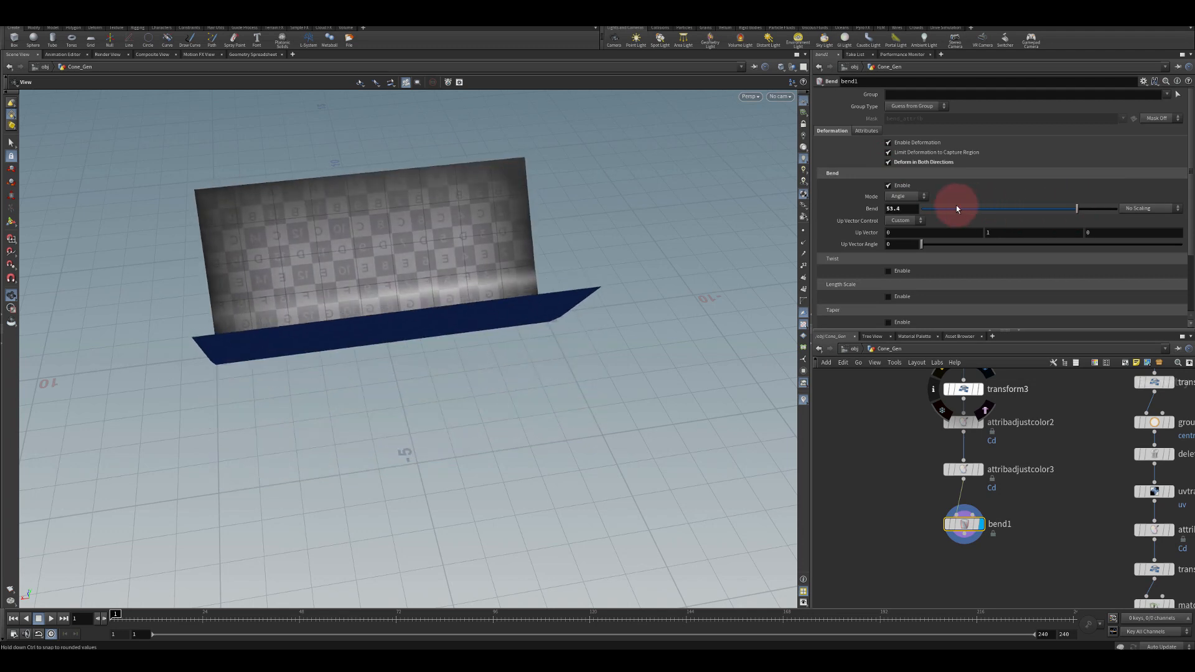
double_click(916, 207)
type("90")
key("Return")
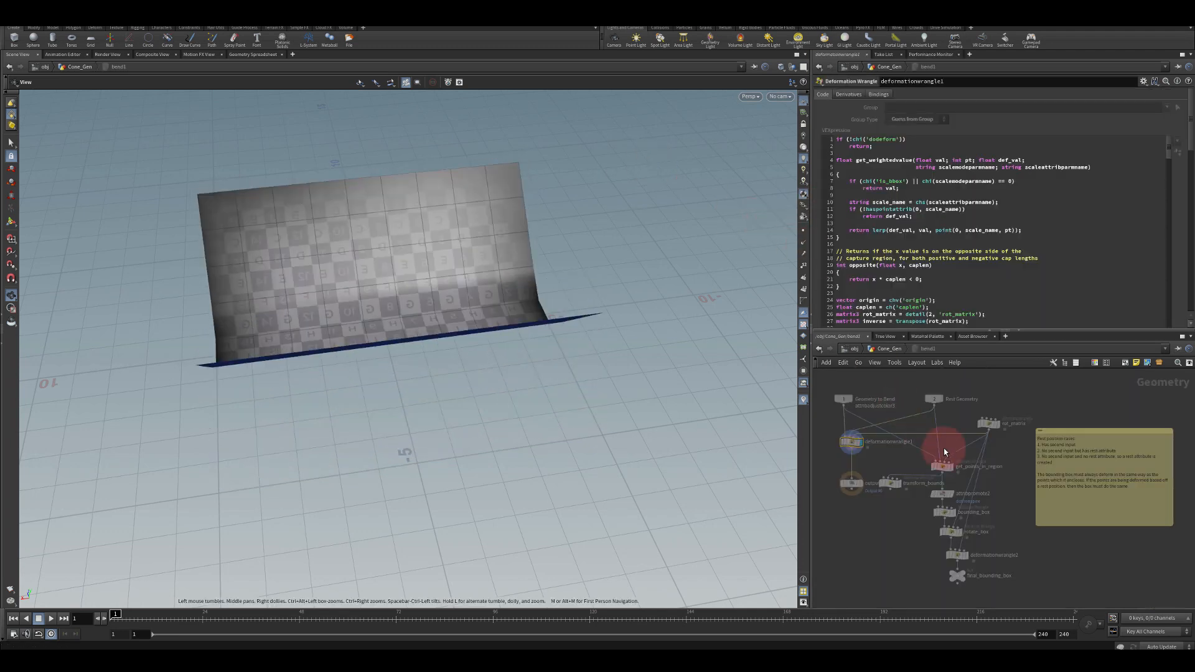
key("u")
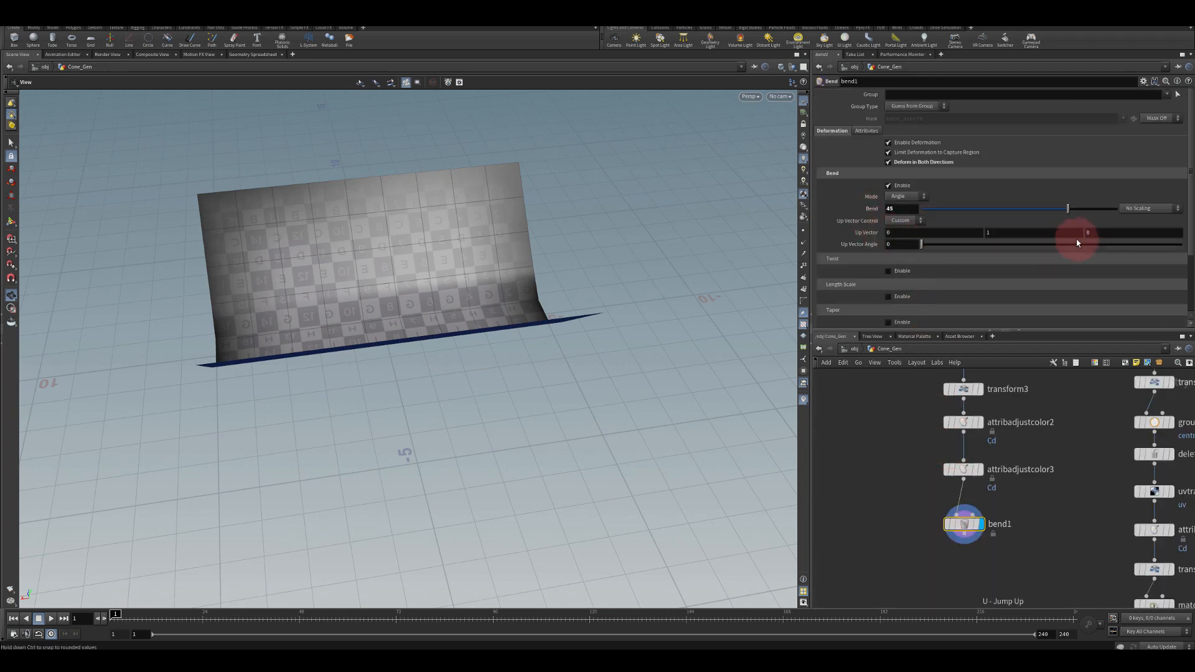
Set the Bend node's up vector to 1, 0, 0 and capture length to 4
type("0")
key("Return")
left_click_drag(916, 234, 811, 230)
type("1")
key("Return")
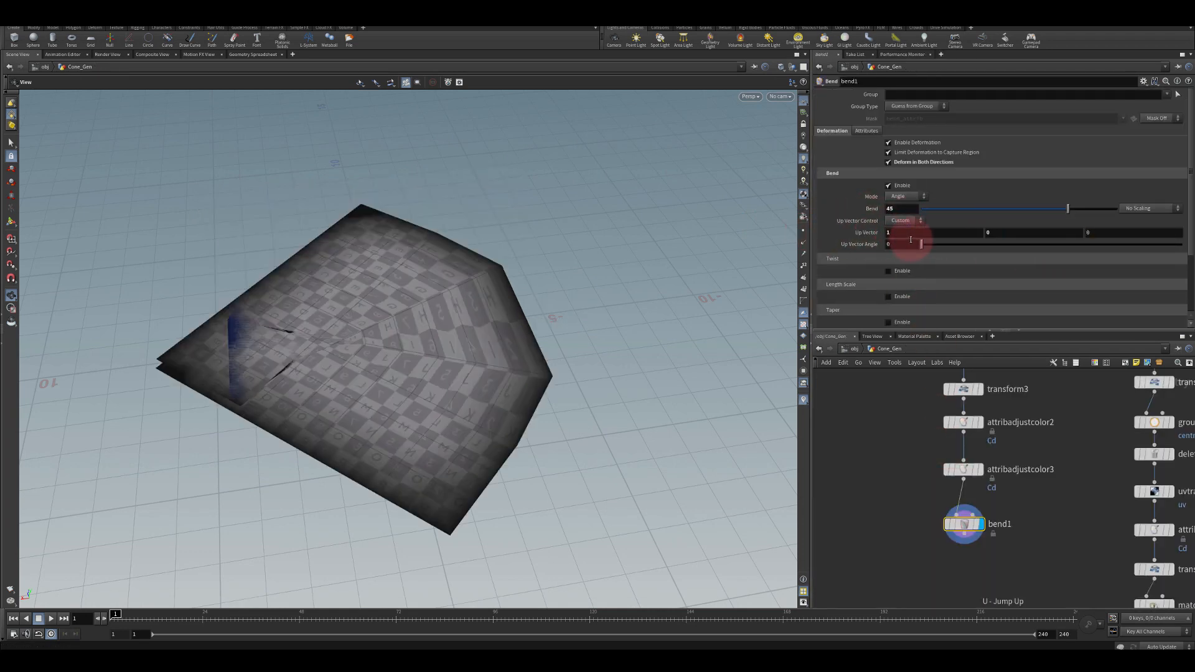
scroll(898, 214, "down", 4)
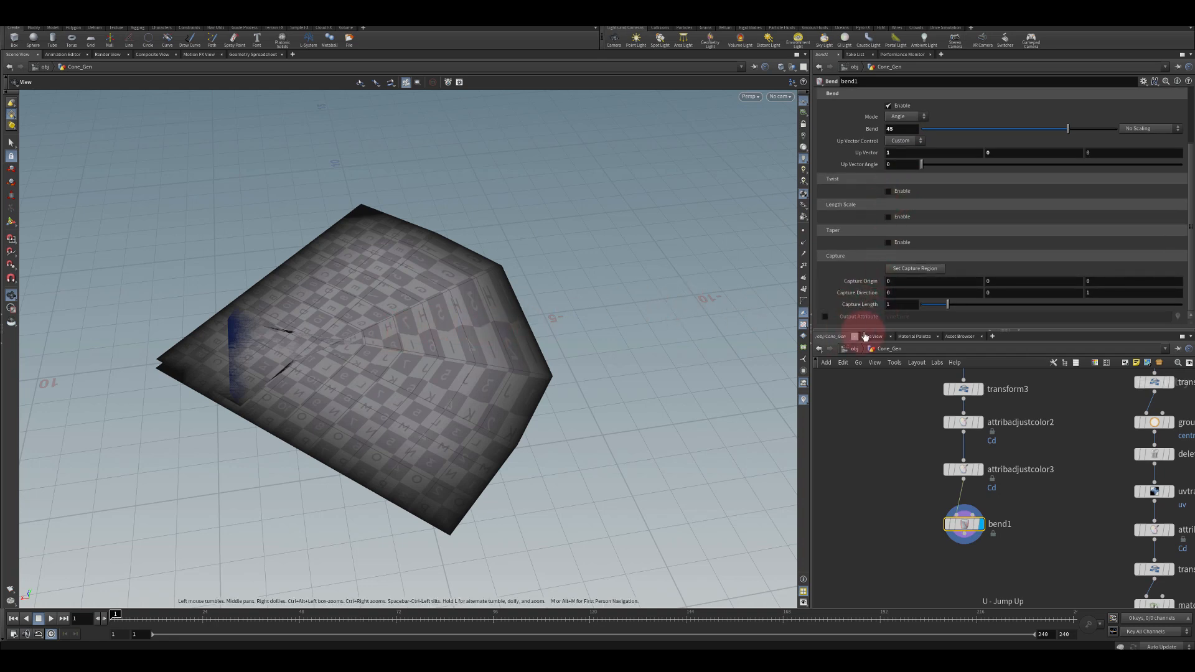
type("4")
key("Return")
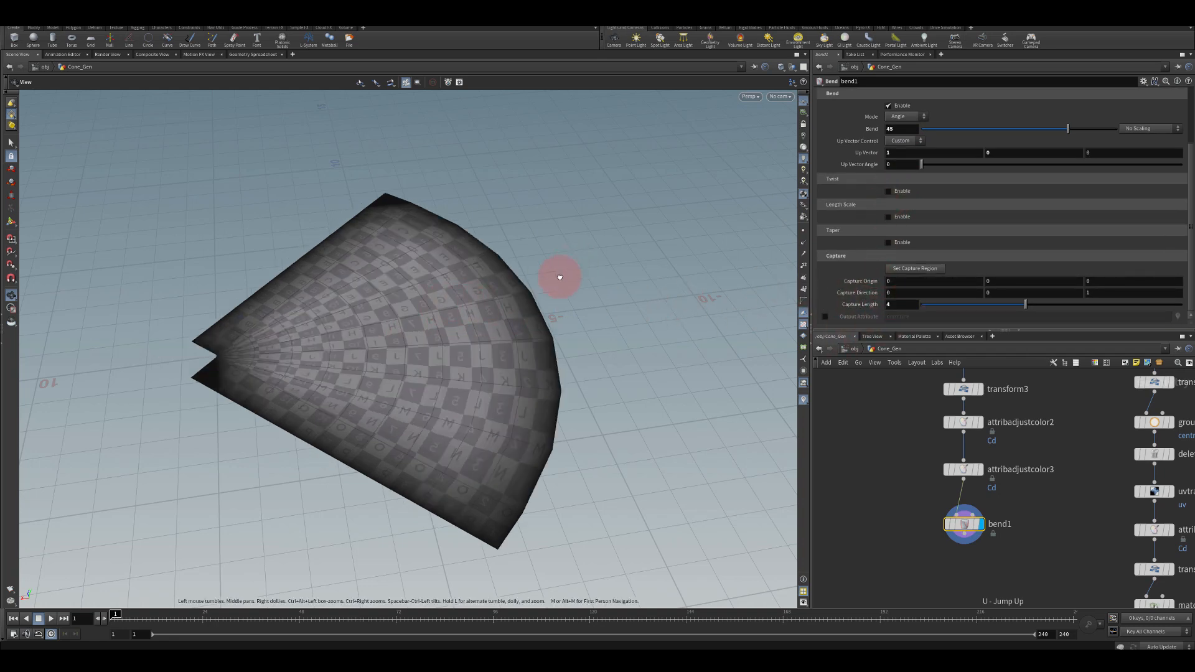
Set transform3's X translation to about -2.4
left_click_drag(555, 274, 555, 327)
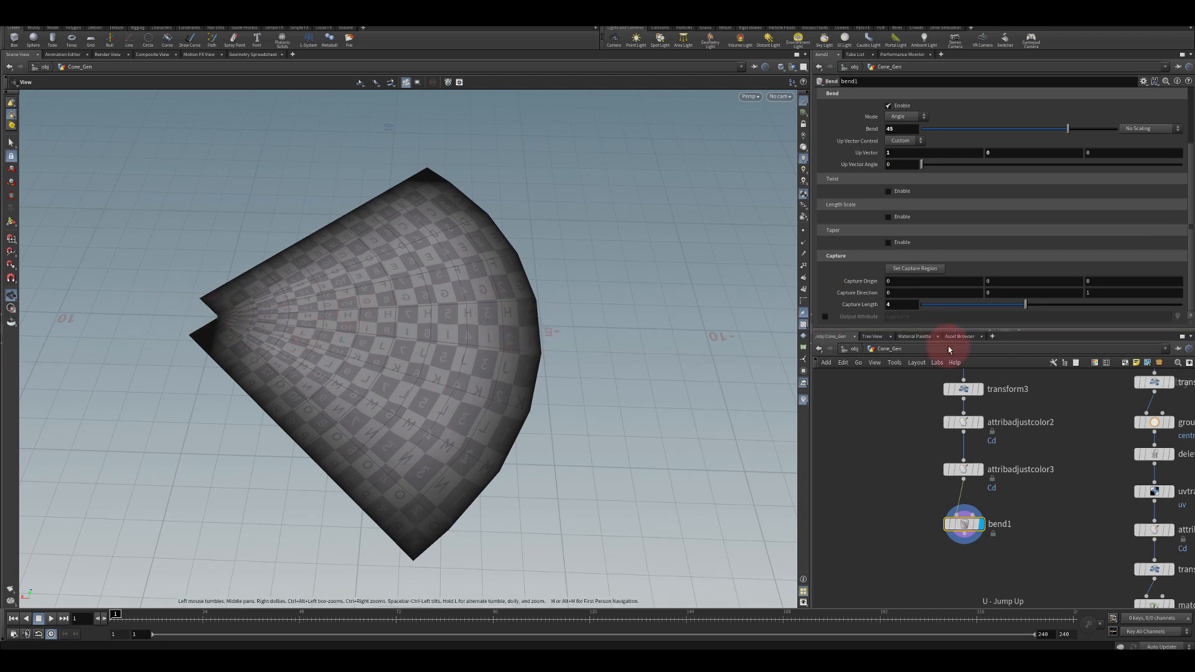
middle_click_drag(908, 416, 916, 474)
middle_click_drag(881, 419, 884, 441)
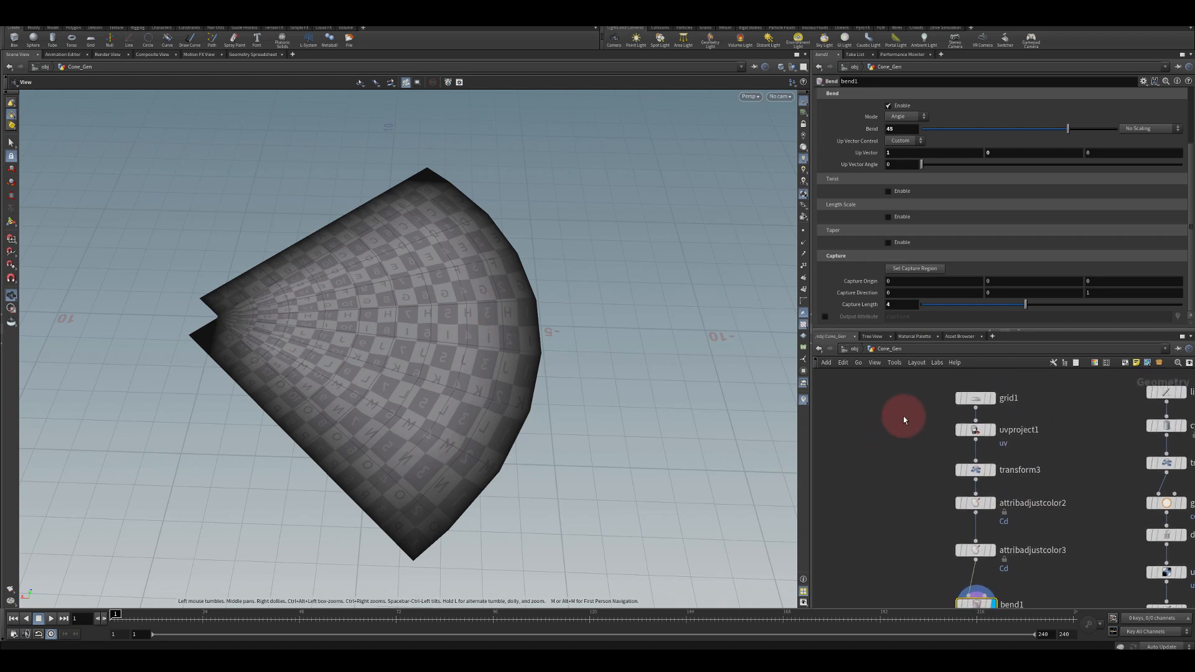
middle_click_drag(238, 247, 263, 235)
left_click(974, 467)
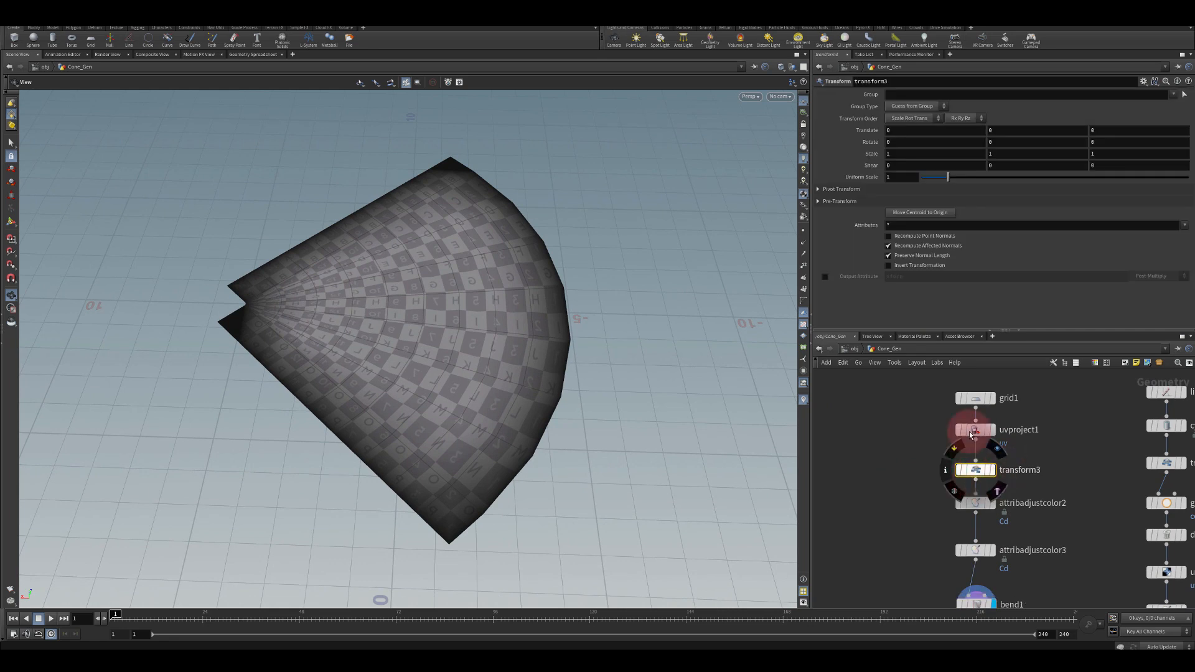
mouse_move(993, 131)
middle_mouse_down()
mouse_move(1024, 134)
mouse_move(1014, 132)
middle_mouse_up()
key("ctrl+z")
middle_click_drag(930, 128, 834, 137)
left_click_drag(785, 268, 847, 302)
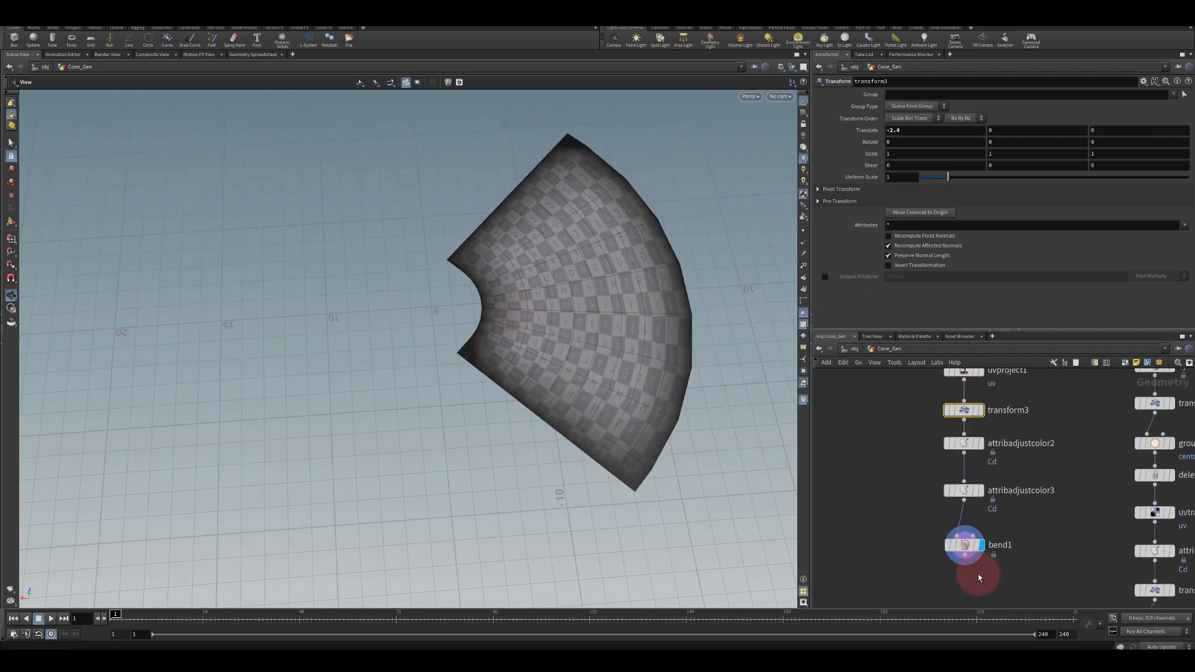
Set the Bend node's bend angle to 90
left_click(965, 546)
left_click_drag(898, 130, 825, 126)
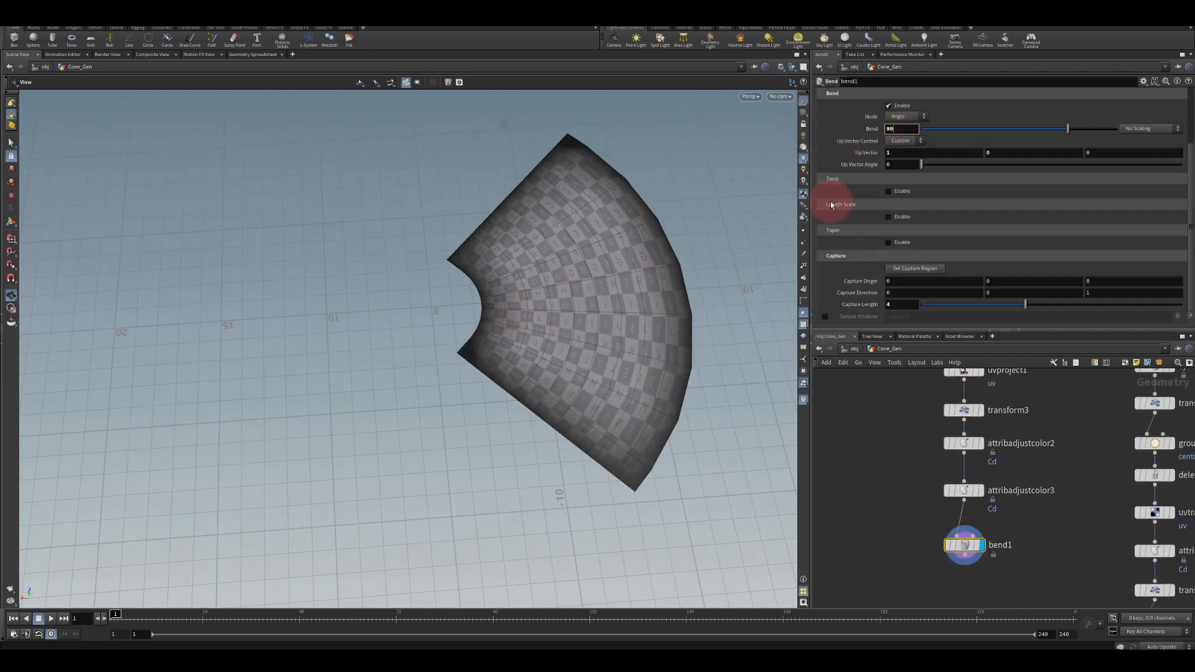
type("90")
key("Return")
Set transform3's X translation to -2.5
middle_click_drag(898, 414, 888, 462)
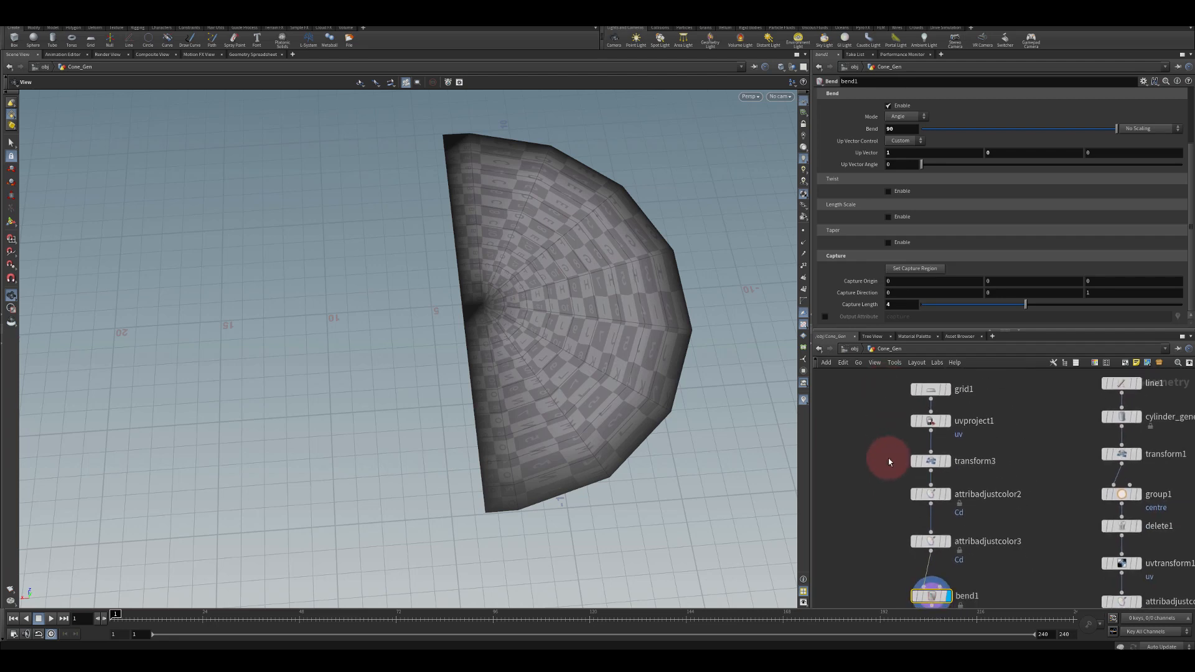
left_click(933, 464)
mouse_move(912, 128)
middle_mouse_down()
mouse_move(934, 128)
mouse_move(891, 129)
middle_mouse_up()
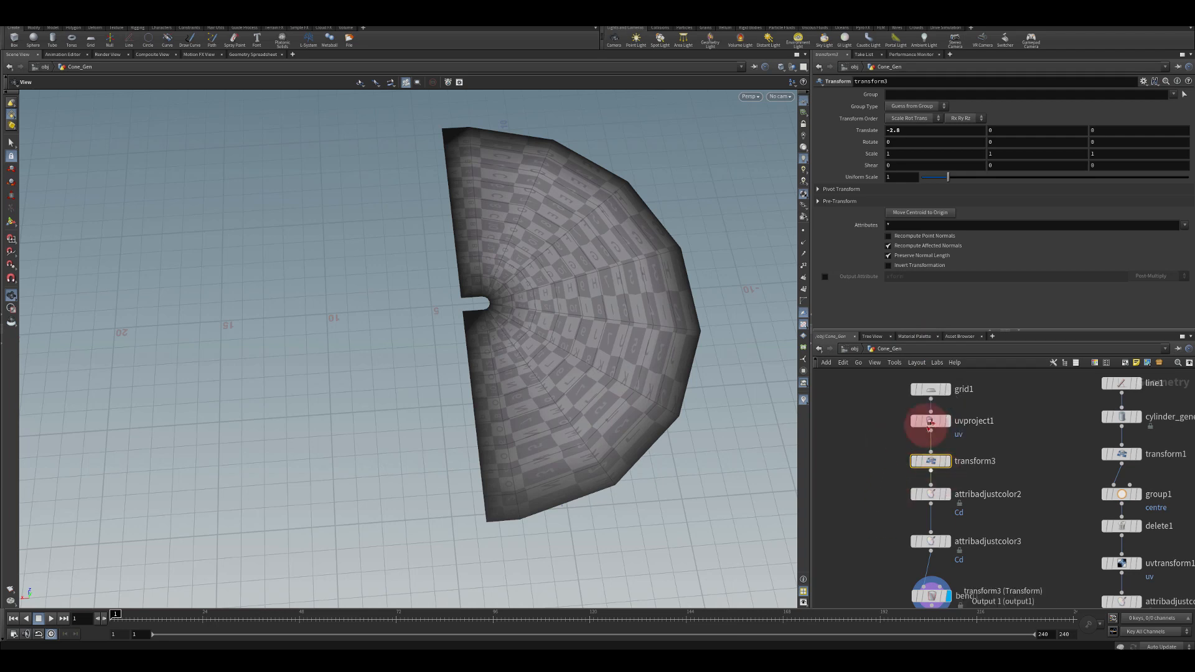
left_click_drag(902, 128, 851, 129)
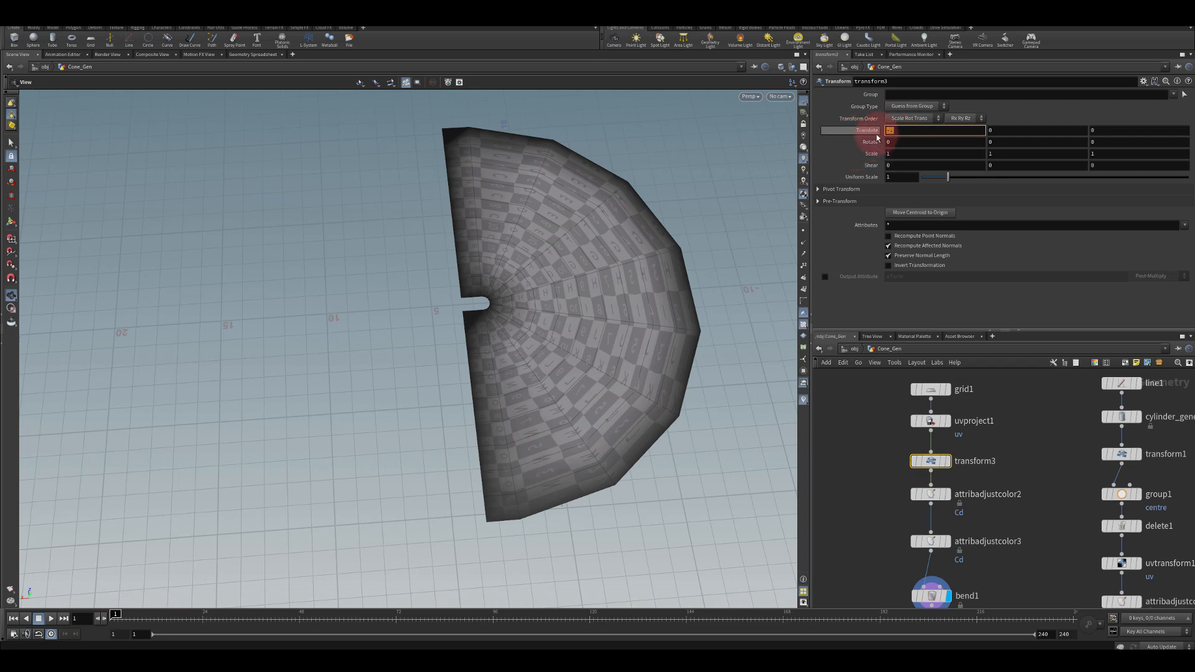
left_click(884, 143)
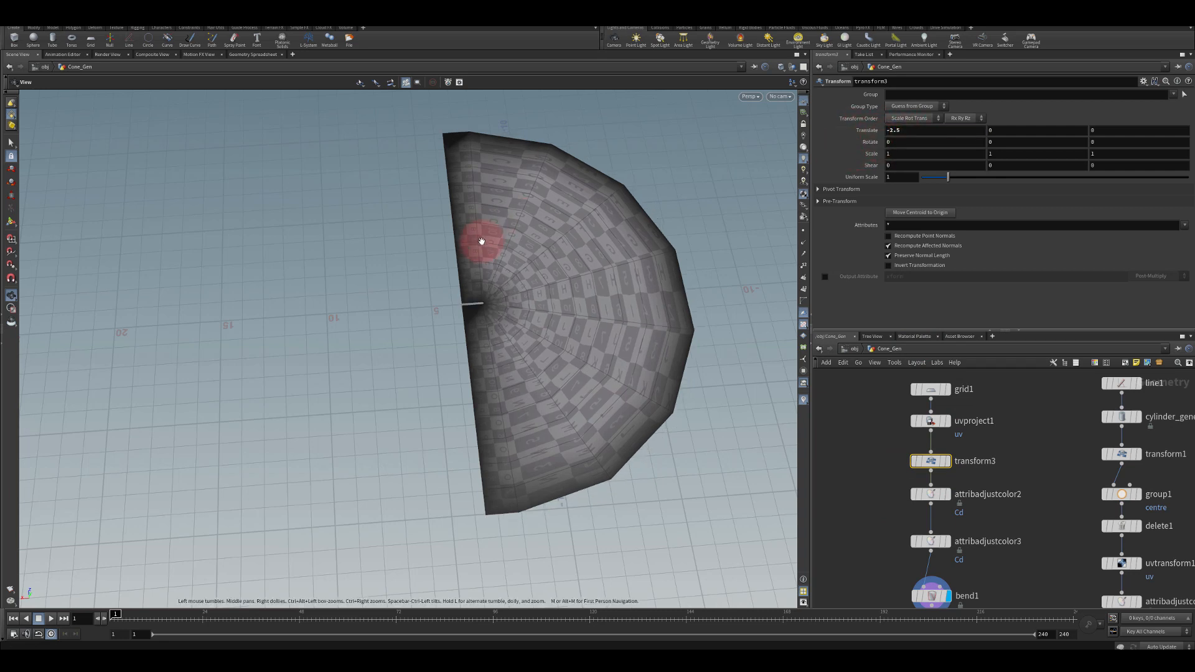
Set the Bend node's capture length to 5
middle_click_drag(894, 601, 926, 494)
left_click(941, 494)
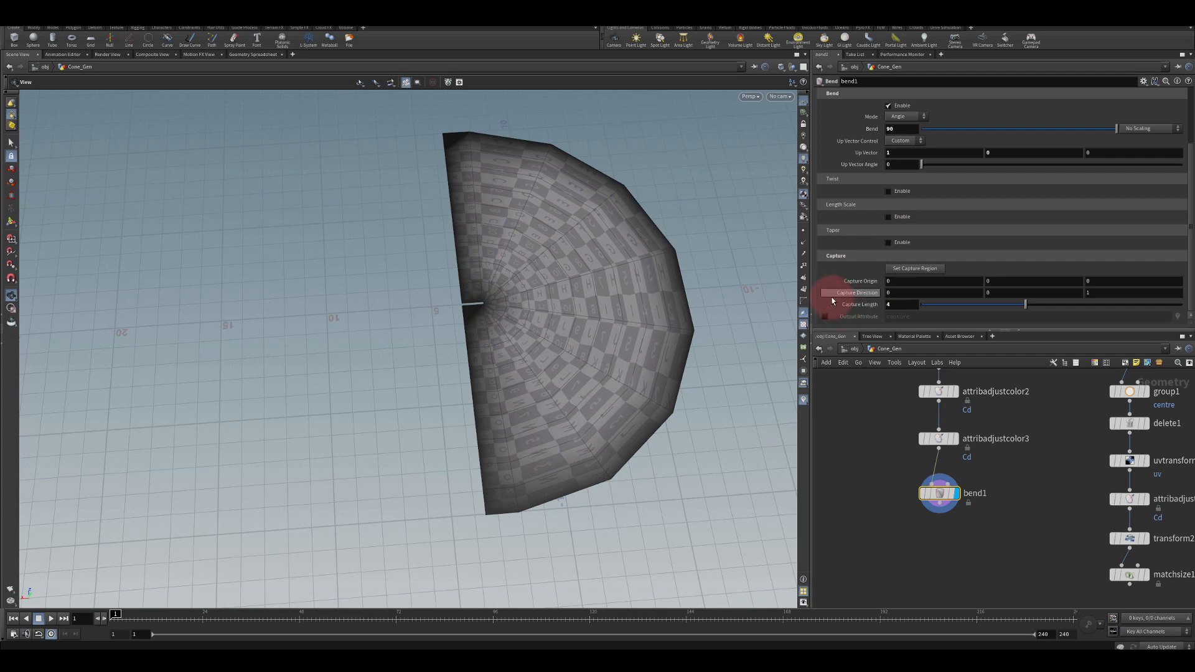
left_click_drag(896, 305, 845, 305)
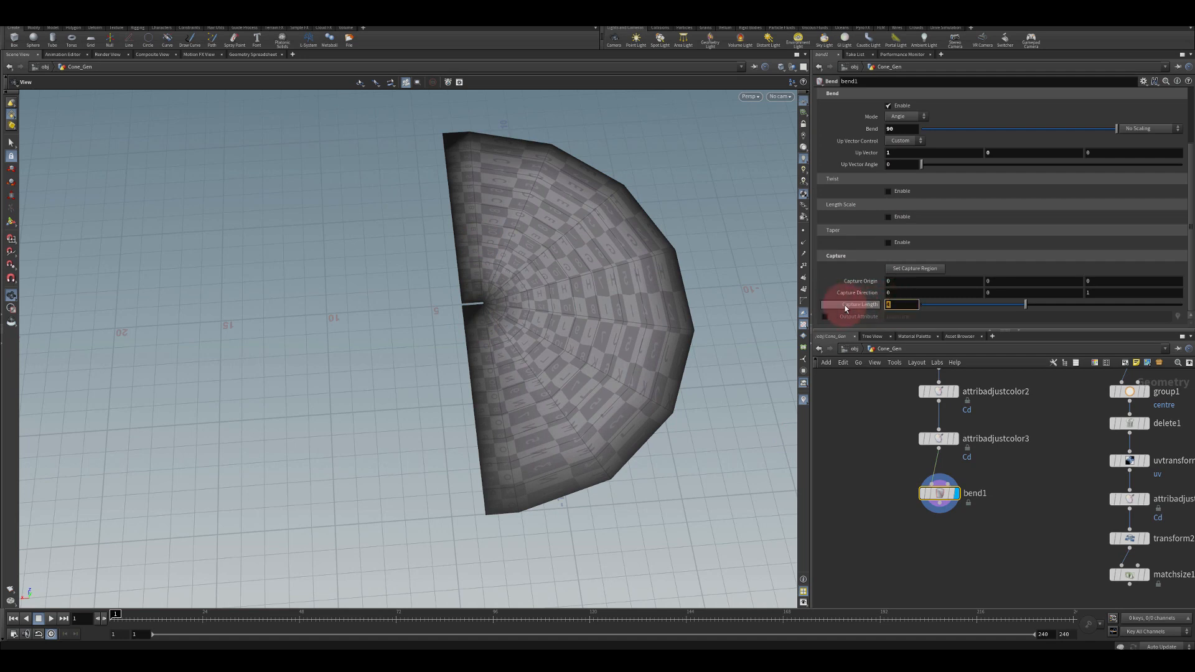
key("Return")
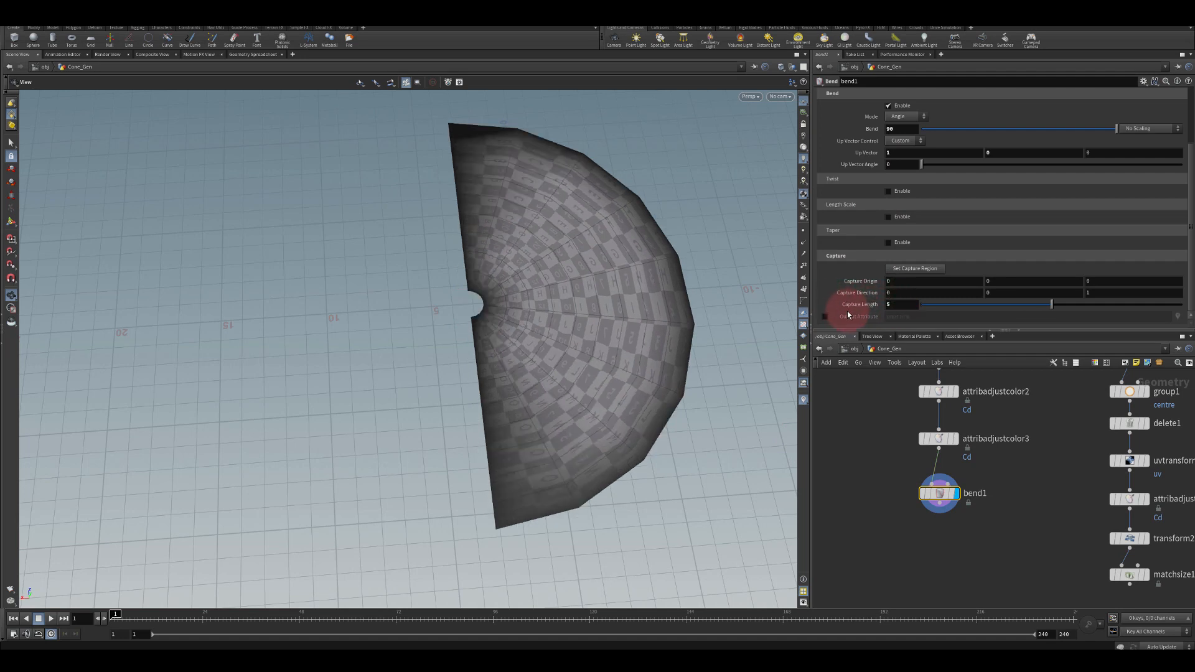
mouse_move(339, 259)
left_mouse_down()
mouse_move(432, 249)
mouse_move(456, 275)
mouse_move(499, 221)
mouse_move(379, 240)
mouse_move(415, 265)
left_mouse_up()
left_click(844, 445)
middle_click_drag(868, 440, 876, 567)
middle_click_drag(875, 483, 881, 443)
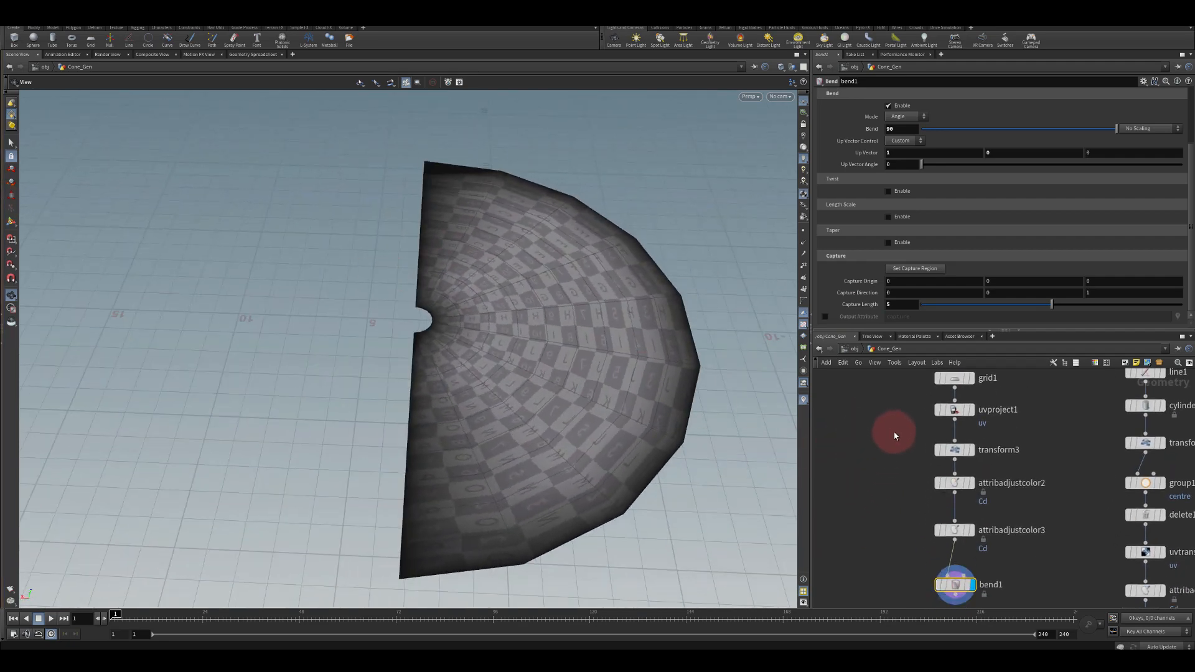
scroll(907, 428, "down", 3)
scroll(905, 422, "up", 2)
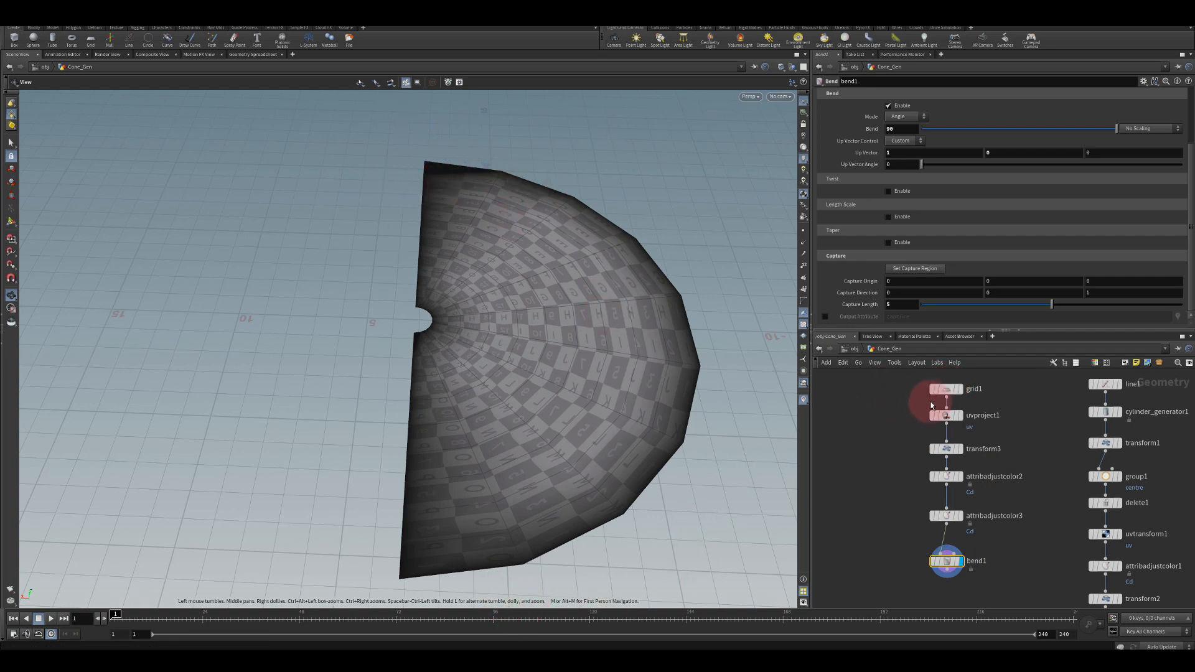
Set grid1's size to 10 by 5
left_click(950, 391)
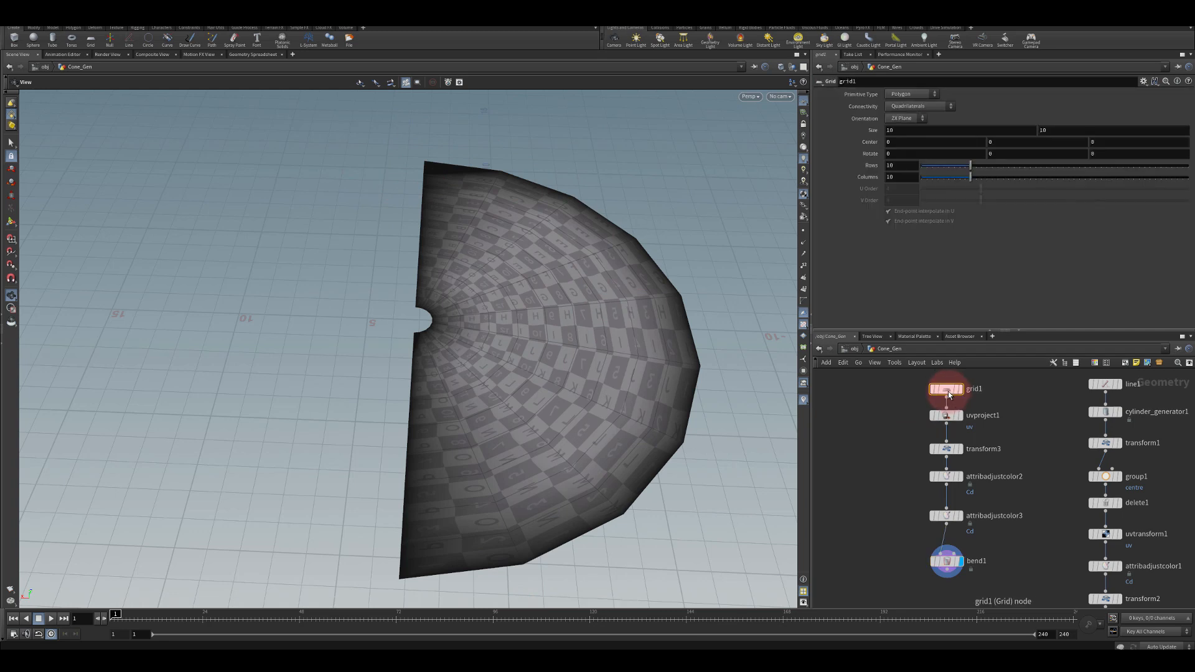
left_click_drag(1053, 131, 1008, 119)
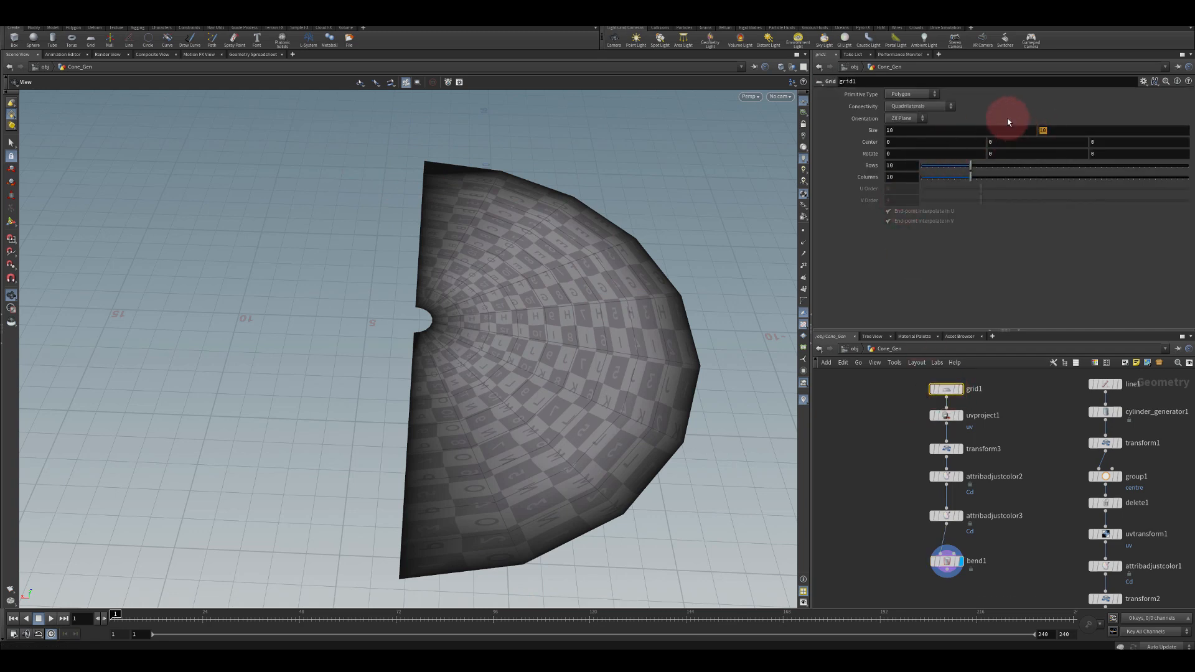
type("5")
key("Return")
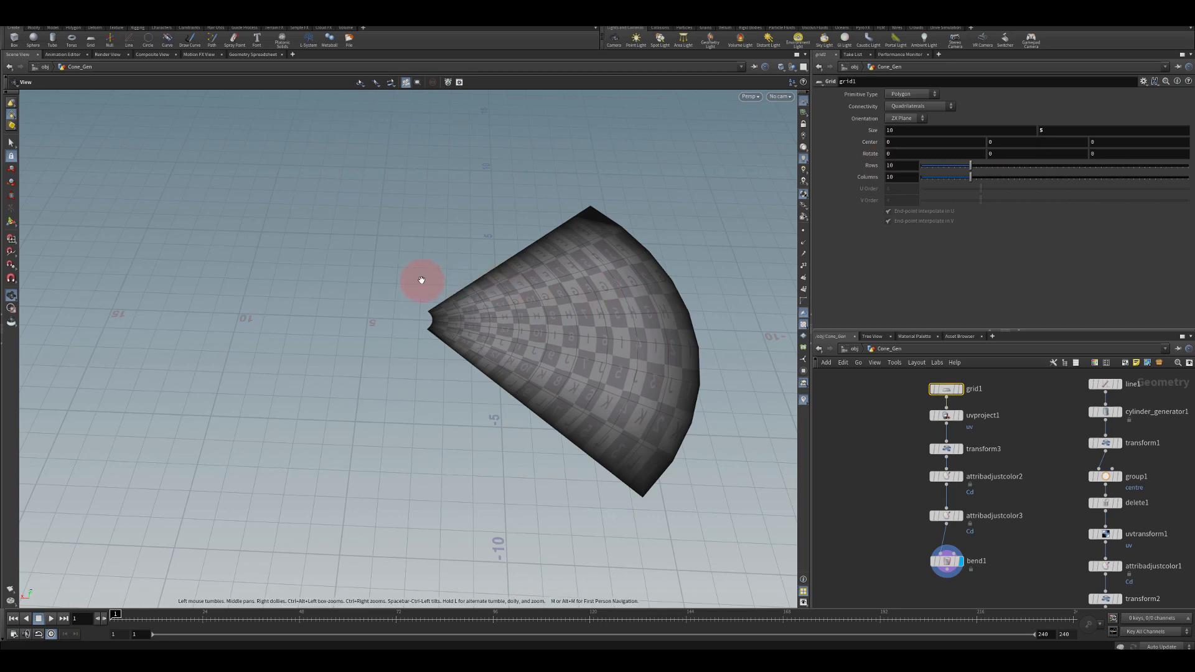
Set grid1 to 18 rows and about 14 columns
left_click_drag(419, 278, 545, 264)
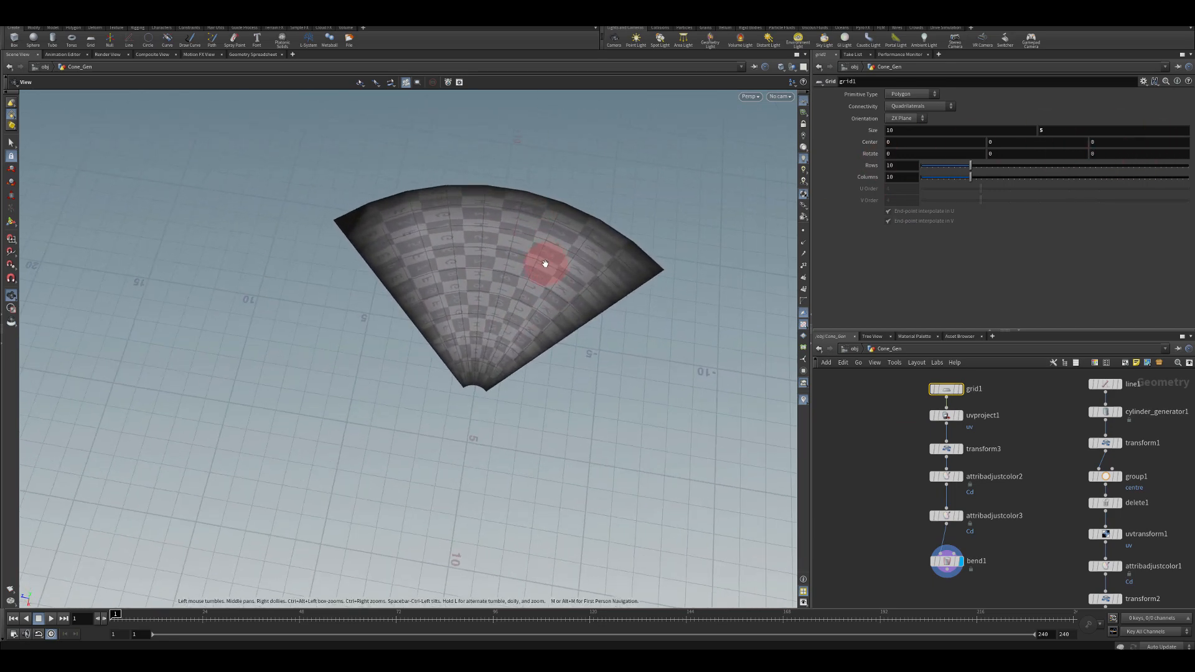
left_click_drag(466, 415, 483, 387)
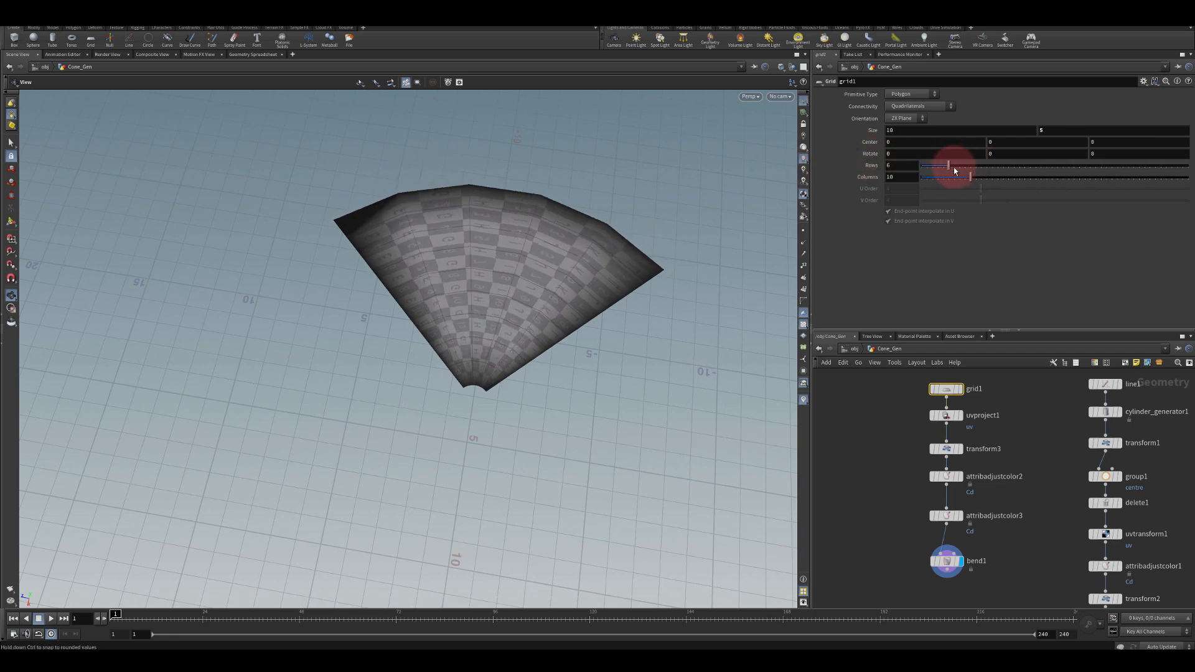
left_click_drag(955, 170, 1021, 164)
left_click(973, 176)
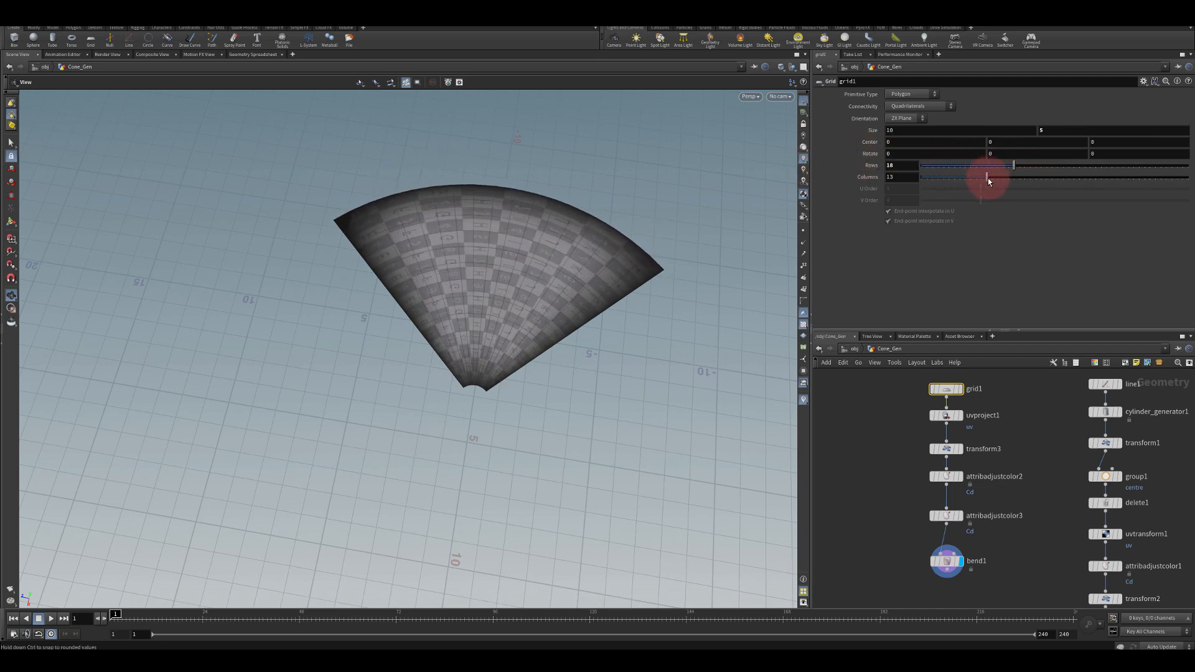
left_click_drag(413, 333, 647, 249)
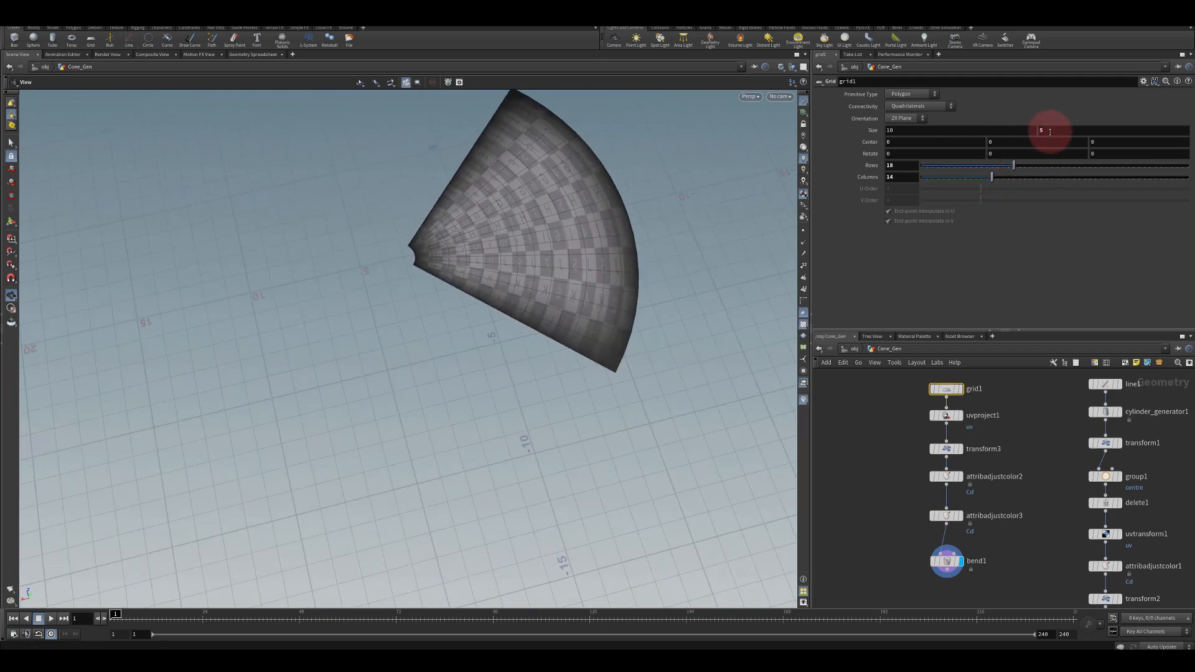
mouse_move(1049, 130)
middle_mouse_down()
mouse_move(1181, 134)
mouse_move(953, 117)
mouse_move(1192, 129)
mouse_move(1016, 125)
mouse_move(1168, 132)
mouse_move(1176, 120)
mouse_move(1029, 141)
middle_mouse_up()
Append a Match Size node after bend1
left_click_drag(500, 268, 472, 288)
middle_click_drag(894, 520, 900, 418)
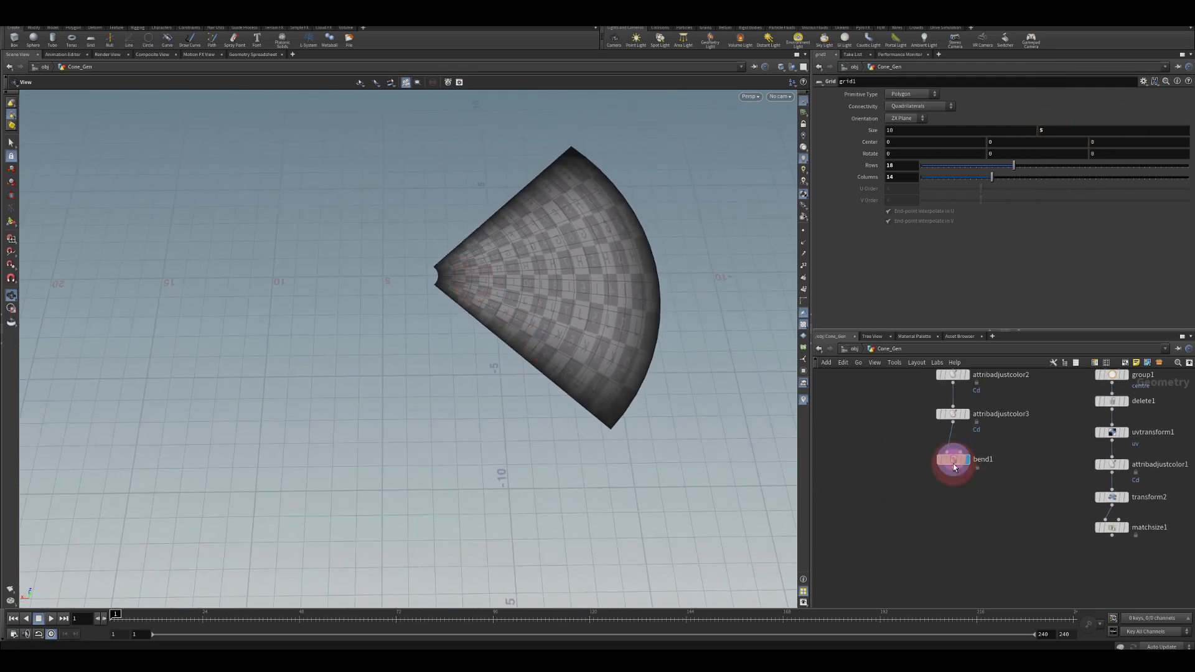
mouse_move(954, 467)
left_mouse_down()
mouse_move(959, 454)
mouse_move(962, 487)
left_mouse_up()
type("axis")
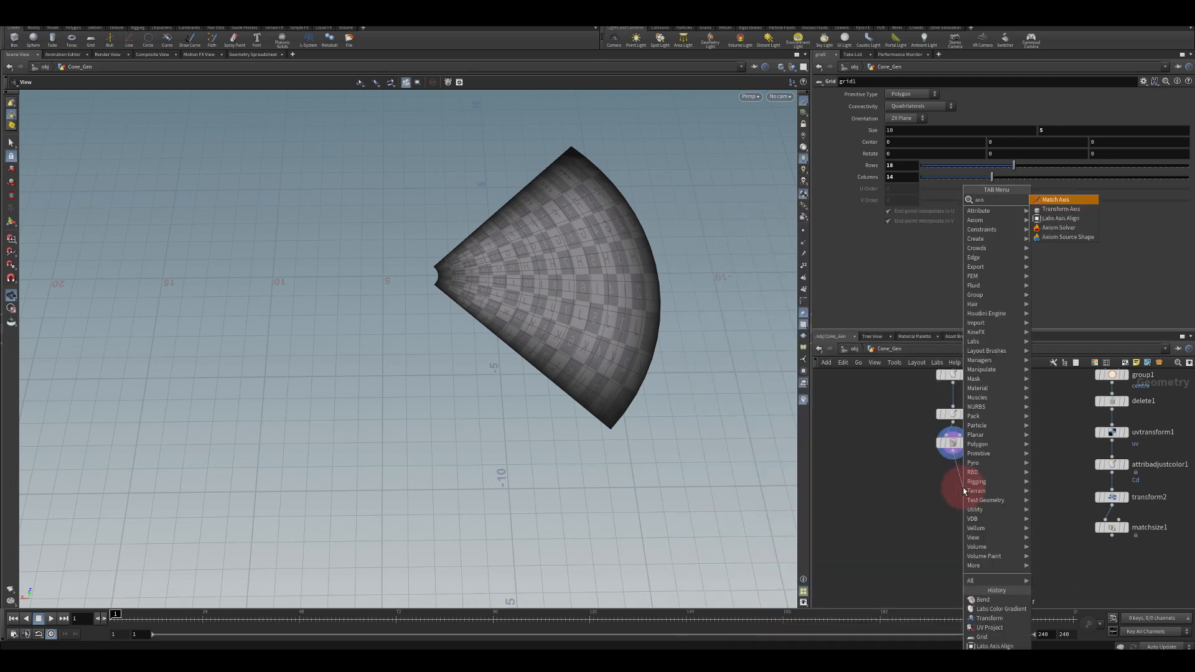
type(" al")
key("Return")
left_click(956, 484)
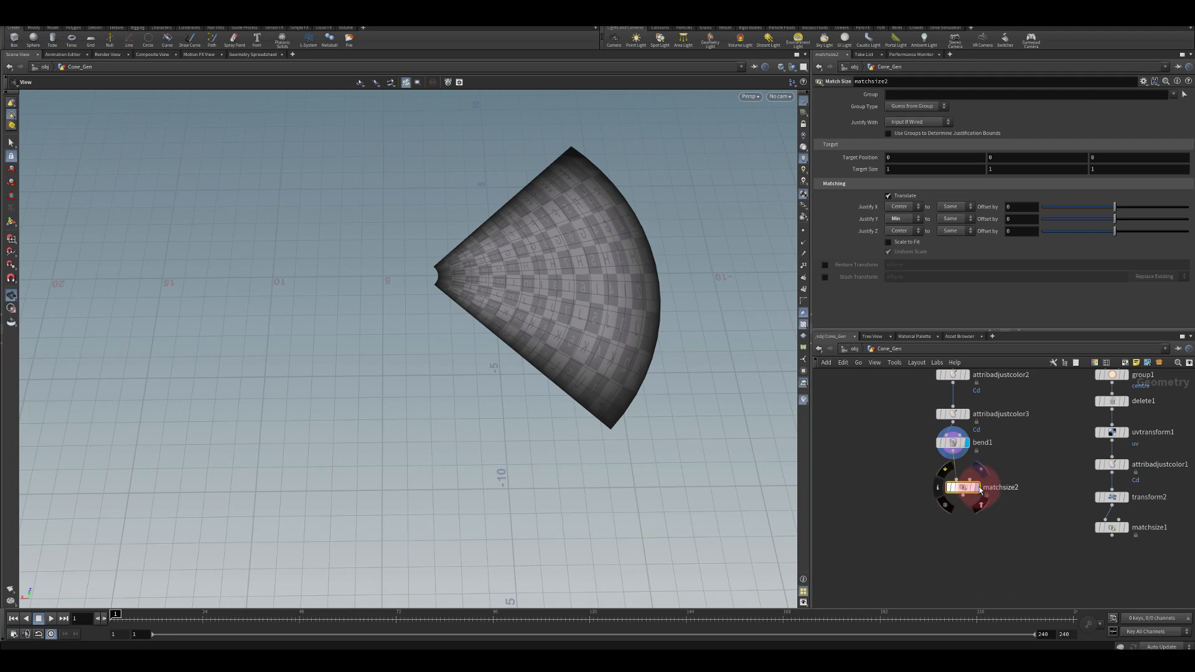
left_click_drag(955, 484, 955, 478)
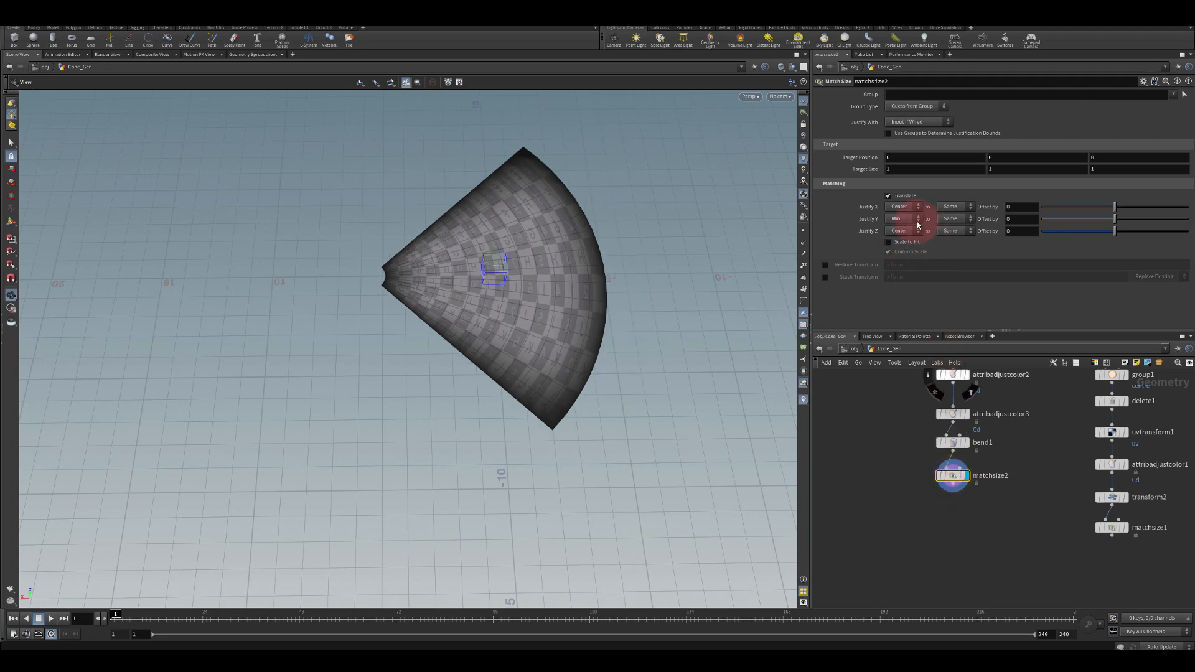
Set matchsize2's X justification to Max
left_click(897, 206)
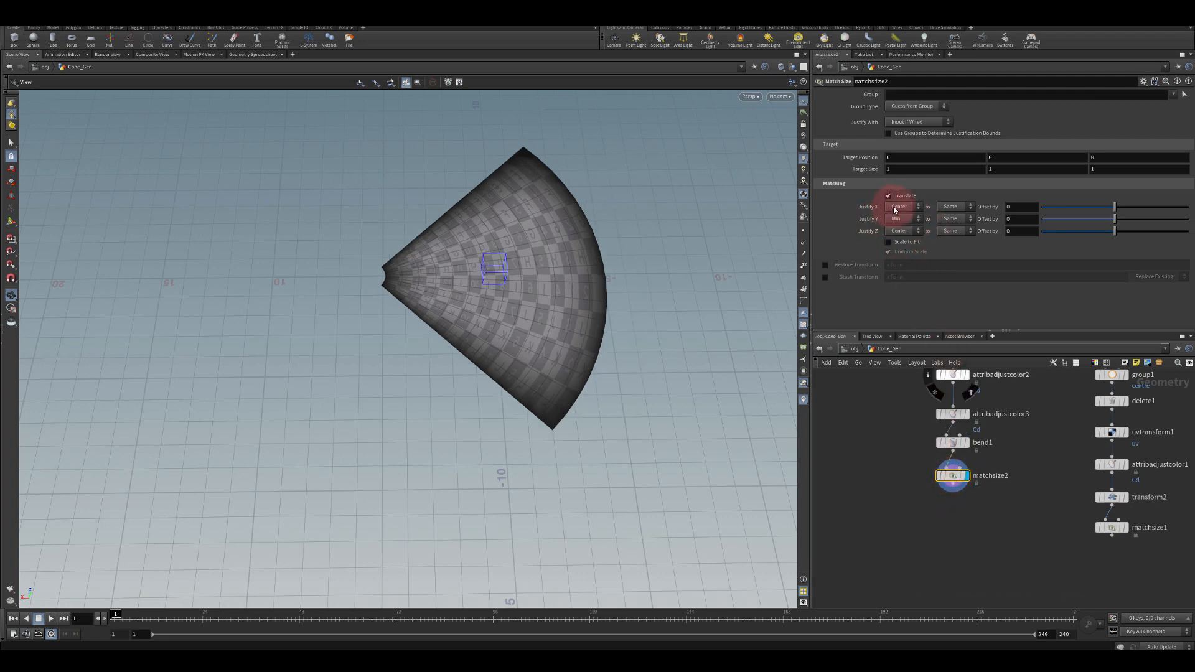
left_click(895, 228)
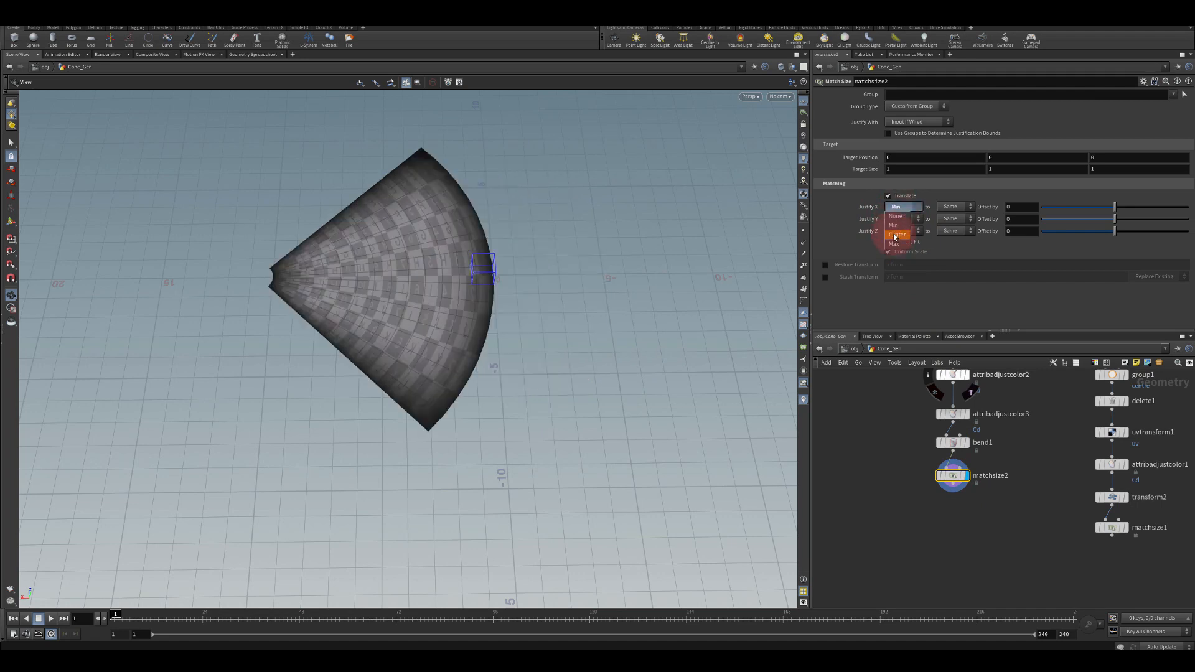
left_click(894, 244)
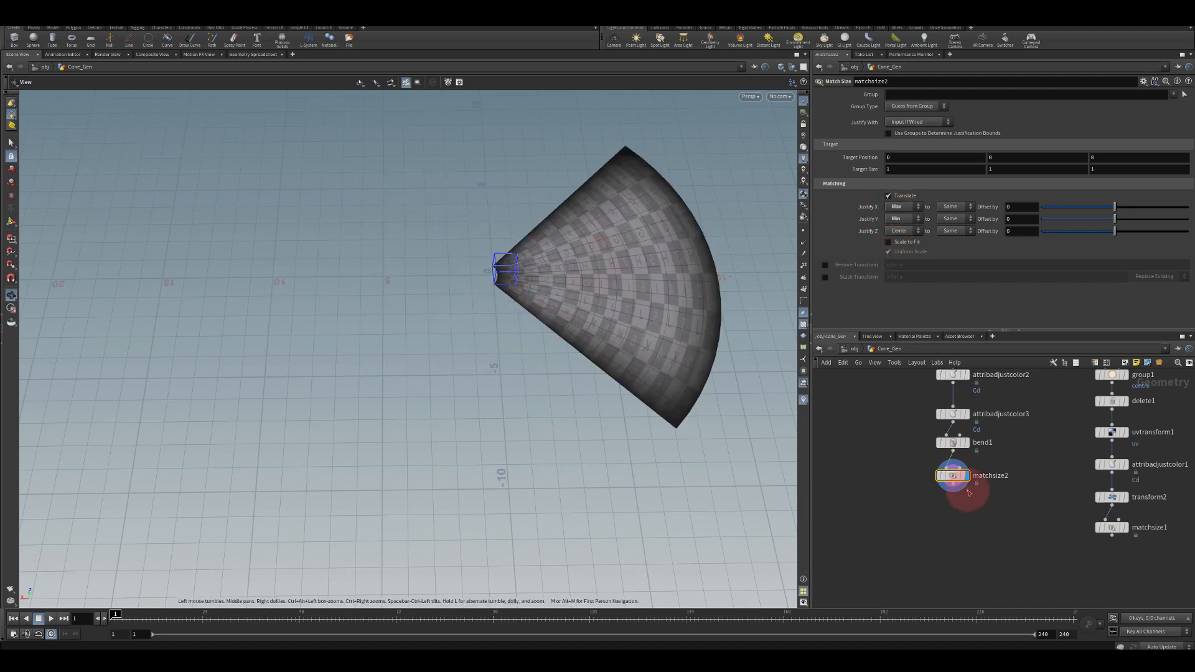
Append a Transform node after matchsize2 and rotate it 180 degrees around Y
left_click_drag(952, 484, 958, 535)
key("Tab")
type("trans")
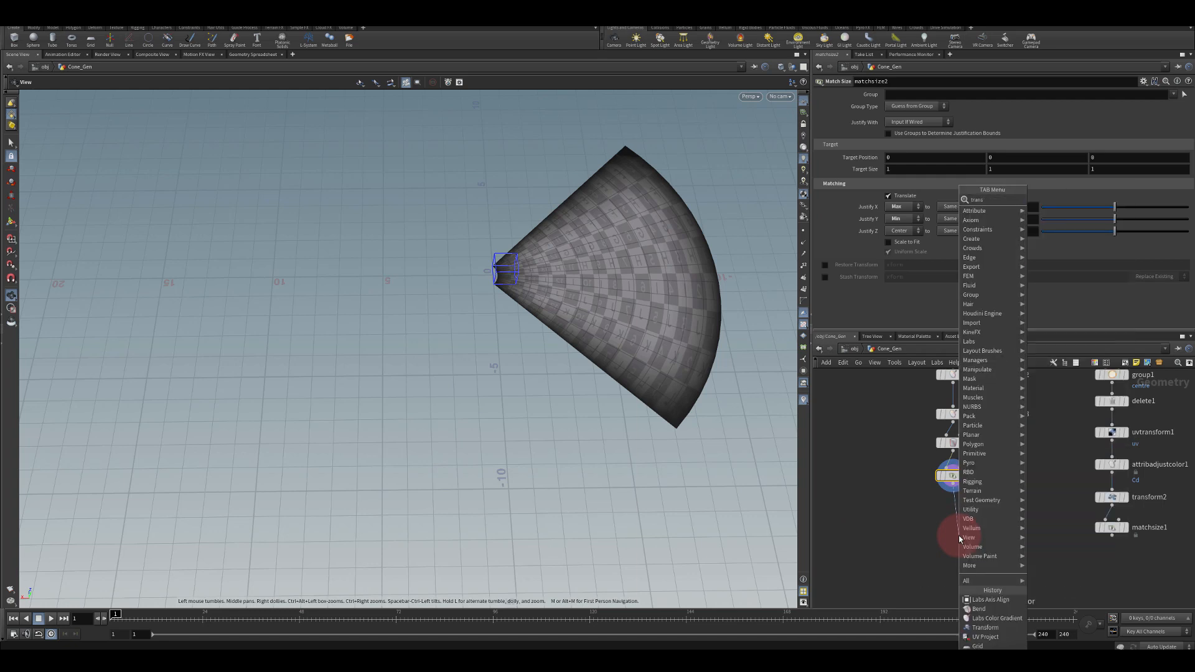
key("Return")
left_click(994, 142)
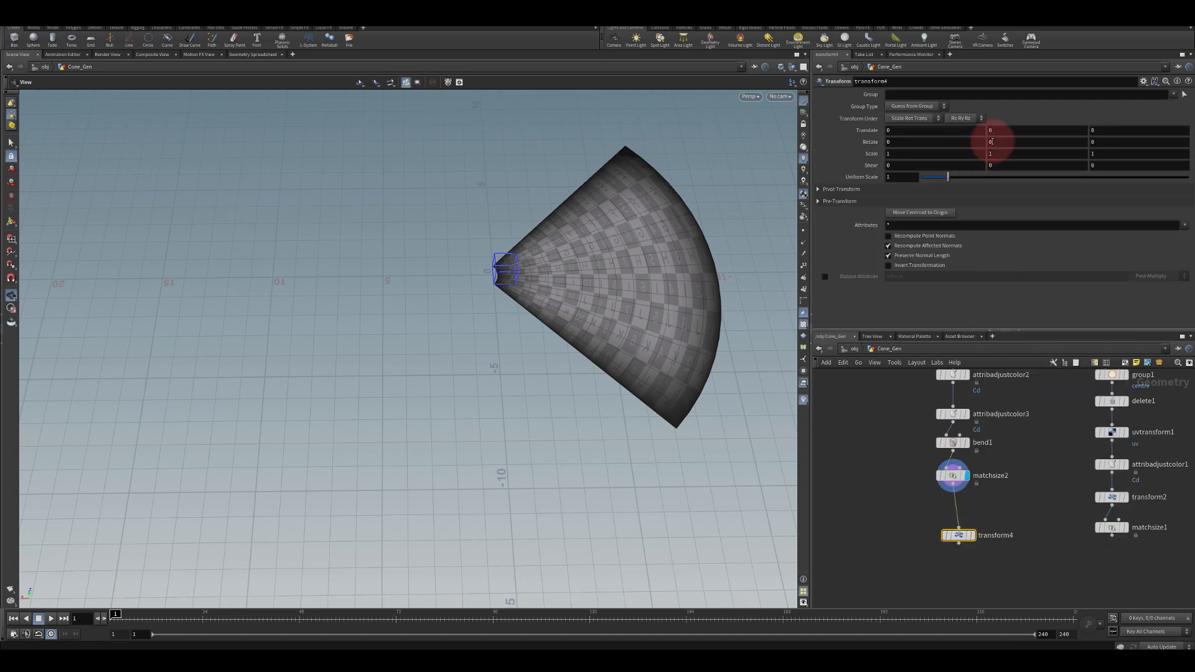
type("180")
key("Return")
left_click(972, 535)
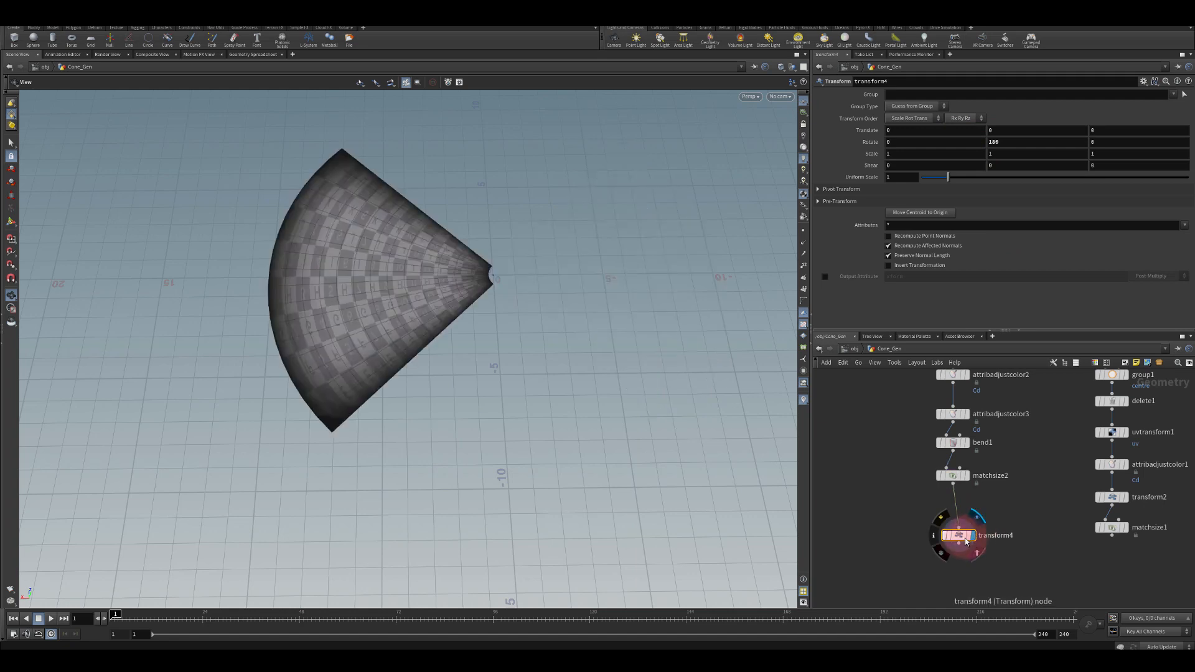
left_click_drag(957, 536, 955, 519)
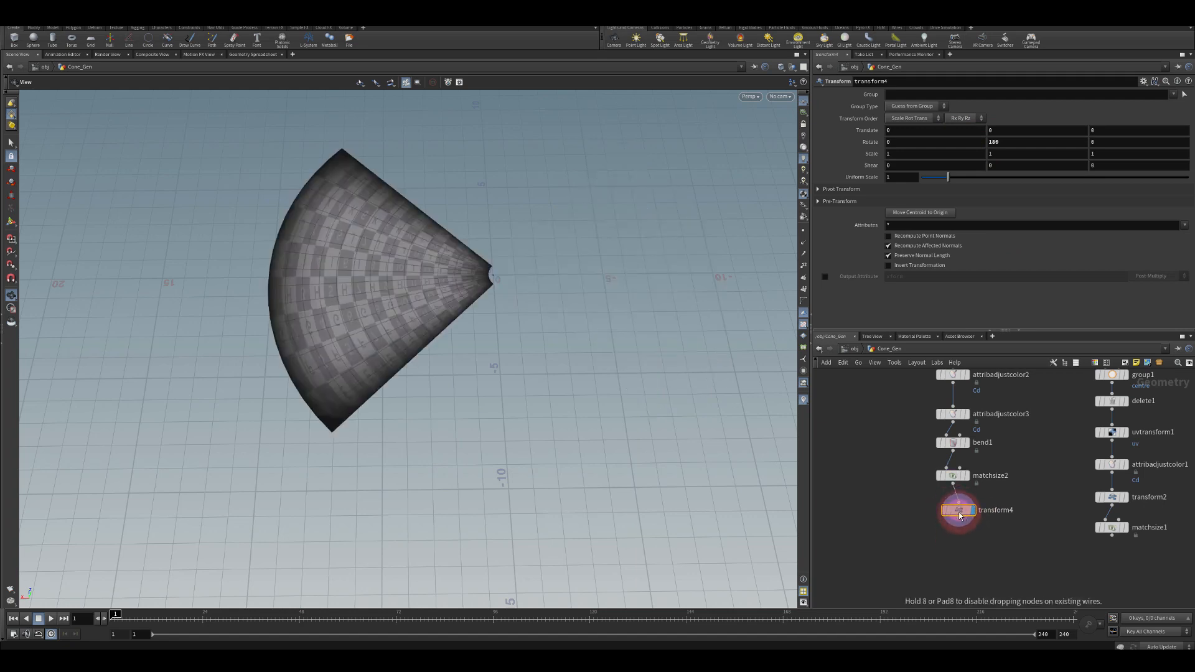
Display matchsize1's output, then switch back to transform4 to compare both results
mouse_move(489, 320)
left_mouse_down()
mouse_move(477, 315)
mouse_move(480, 326)
left_mouse_up()
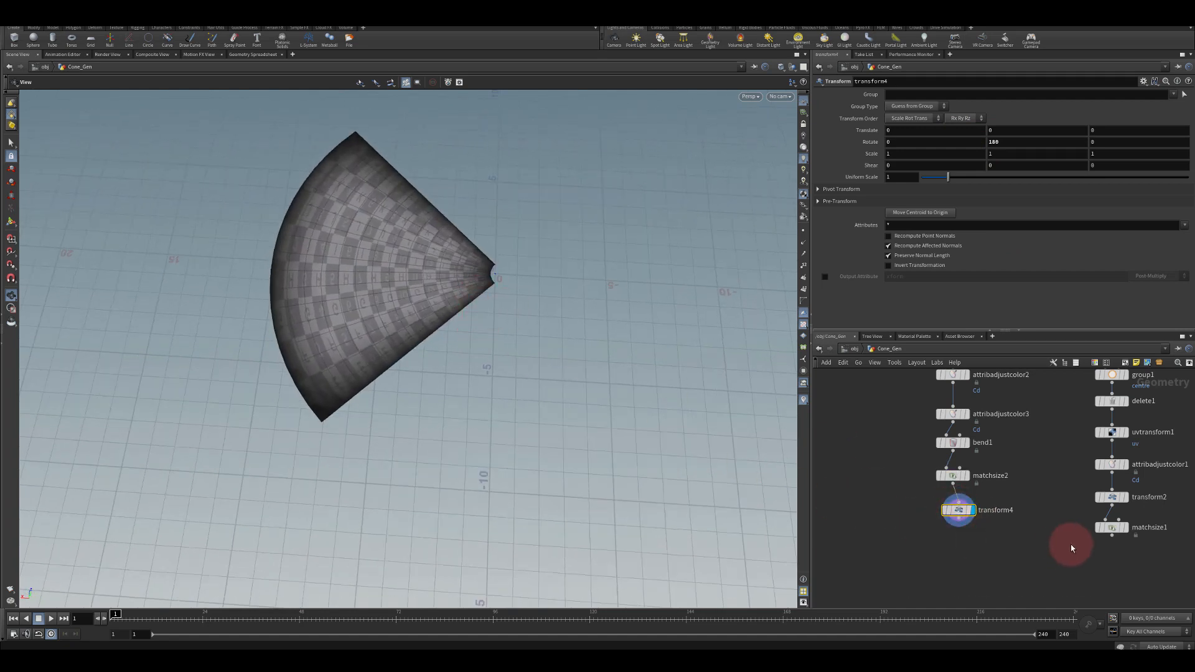
left_click(1112, 528)
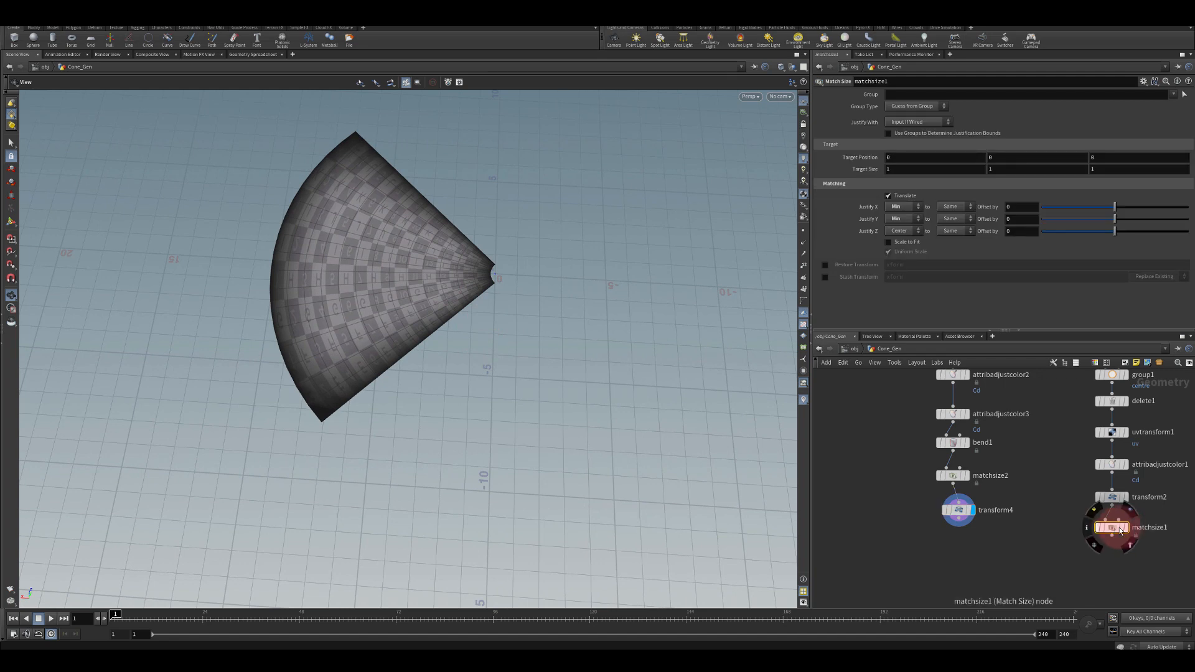
left_click(1124, 528)
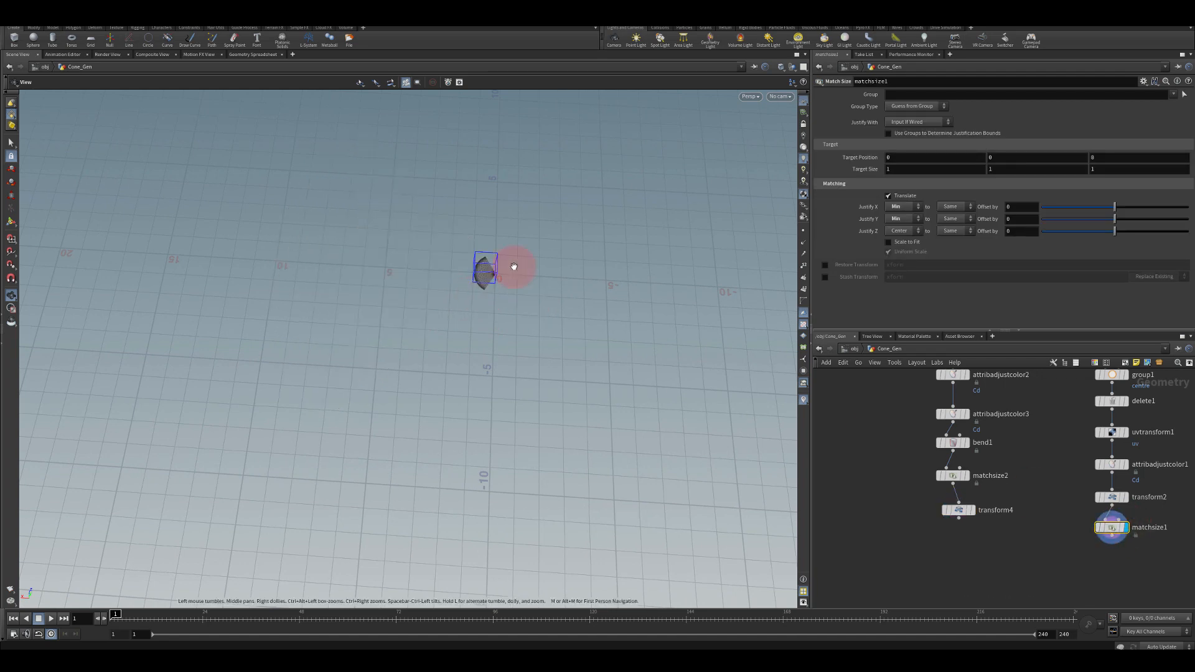
right_click_drag(512, 268, 435, 312)
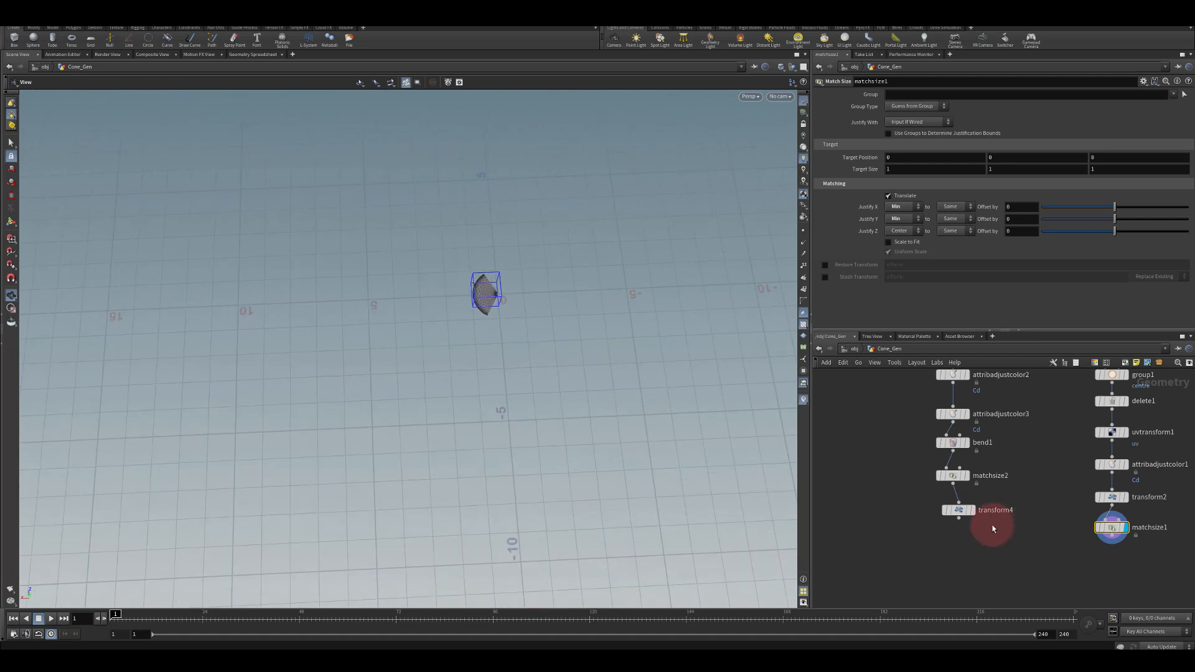
left_click(974, 514)
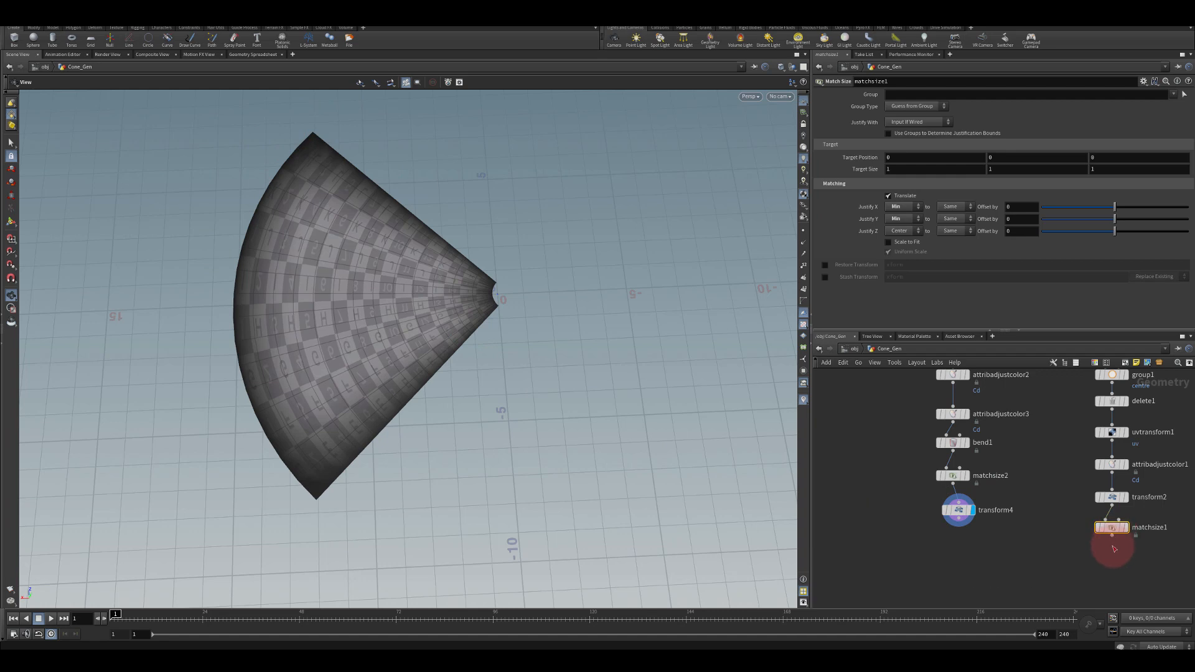
Set transform2's uniform scale to 10
key("Tab")
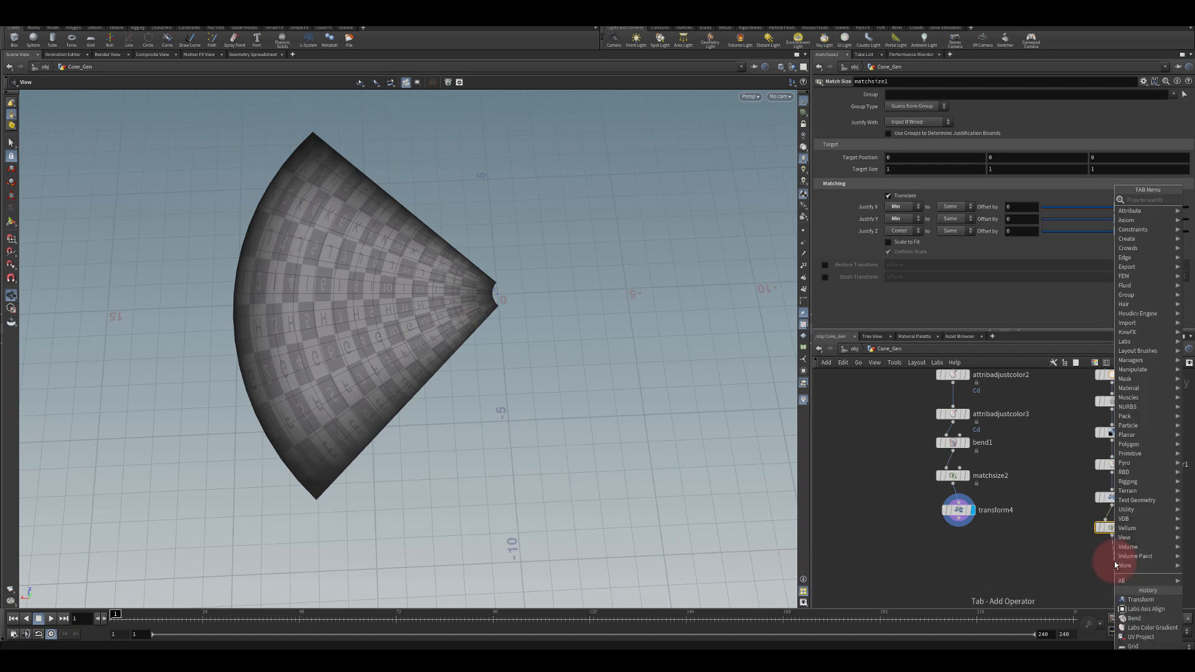
left_click(1064, 596)
left_click(1113, 500)
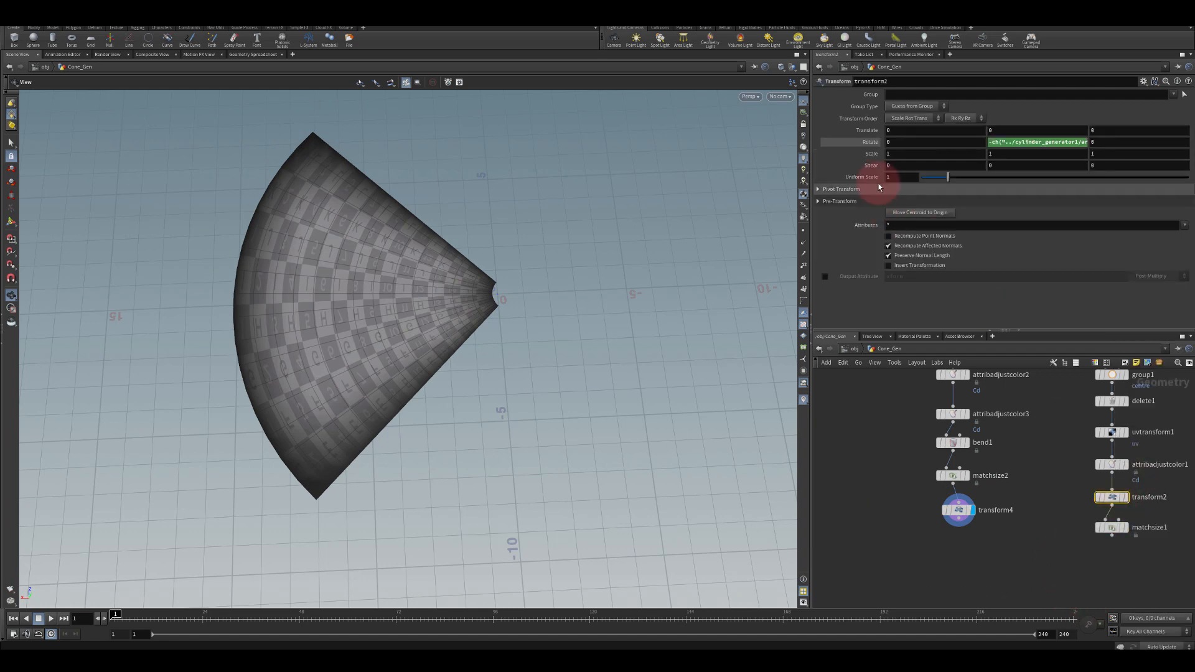
left_click(1123, 528)
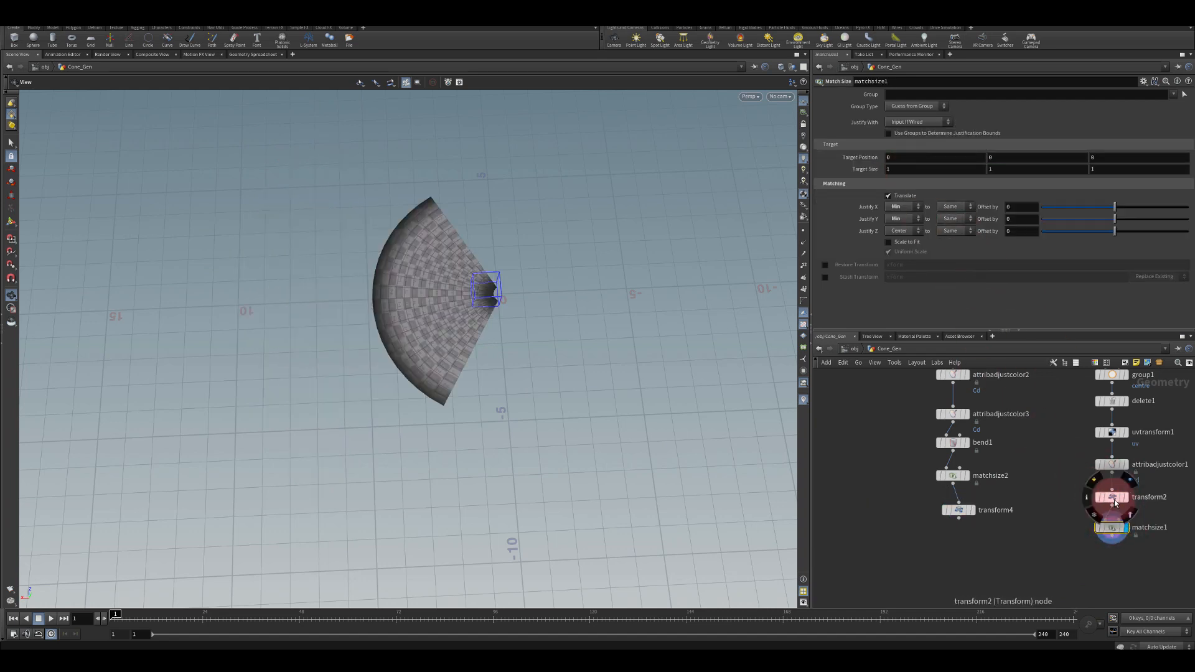
type("10")
left_click(737, 157)
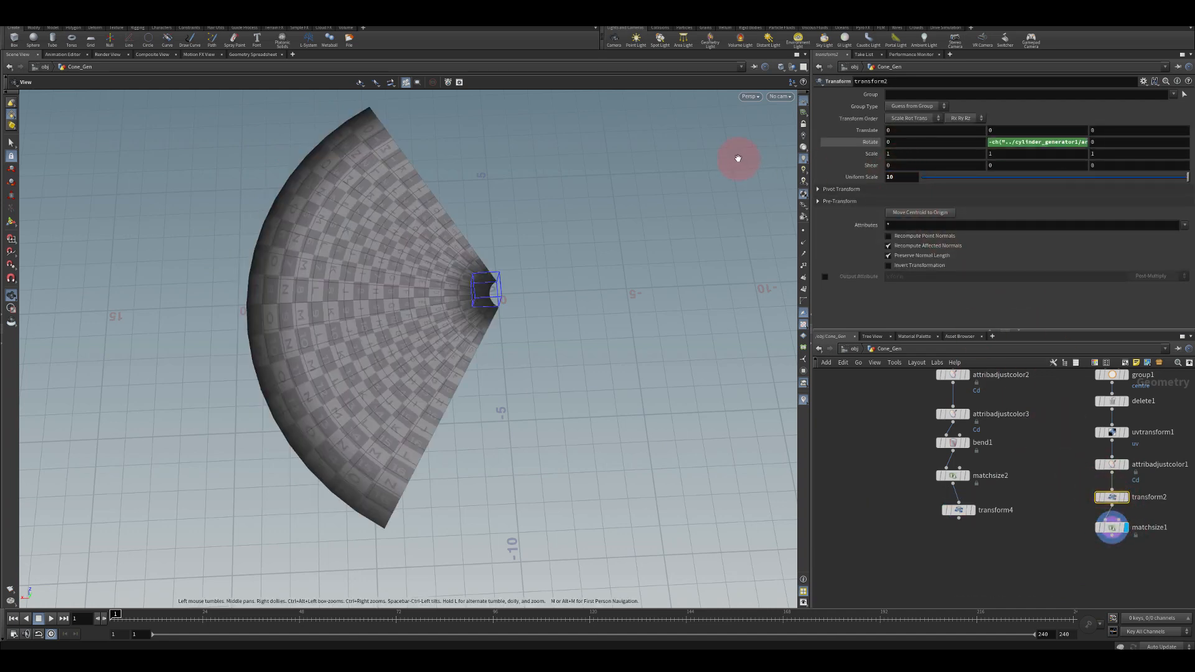
Set cylinder_generator1's arc end to 90
left_click_drag(292, 283, 400, 334)
left_click(974, 518)
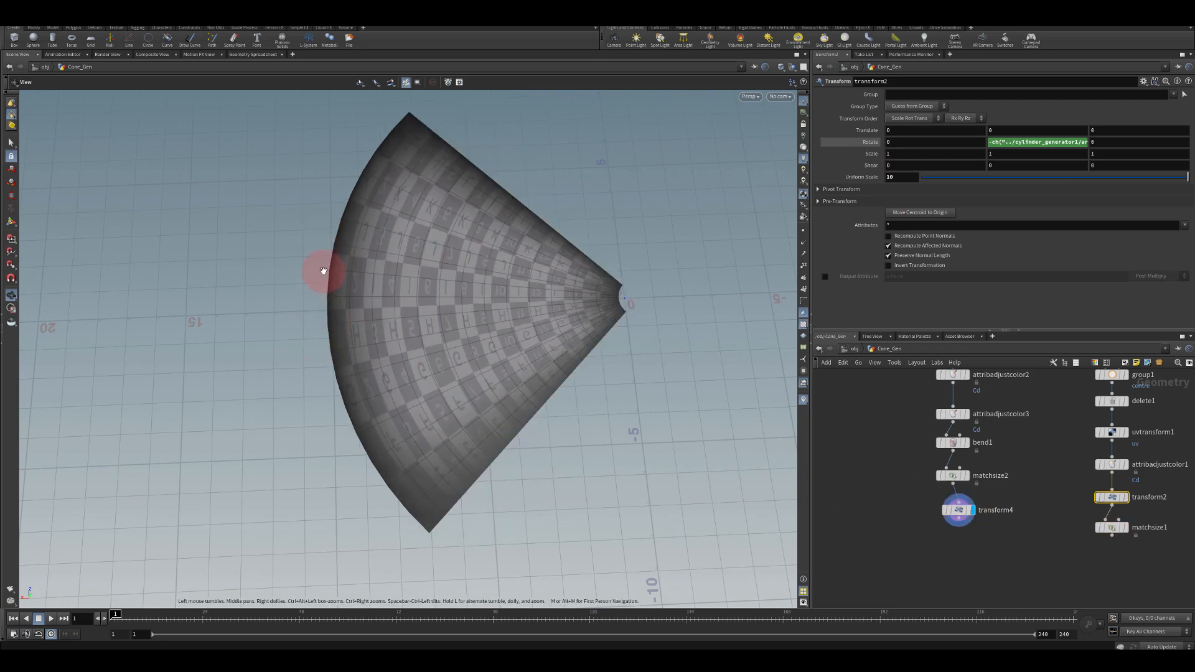
middle_click_drag(1052, 484, 1038, 522)
scroll(1057, 542, "down", 3)
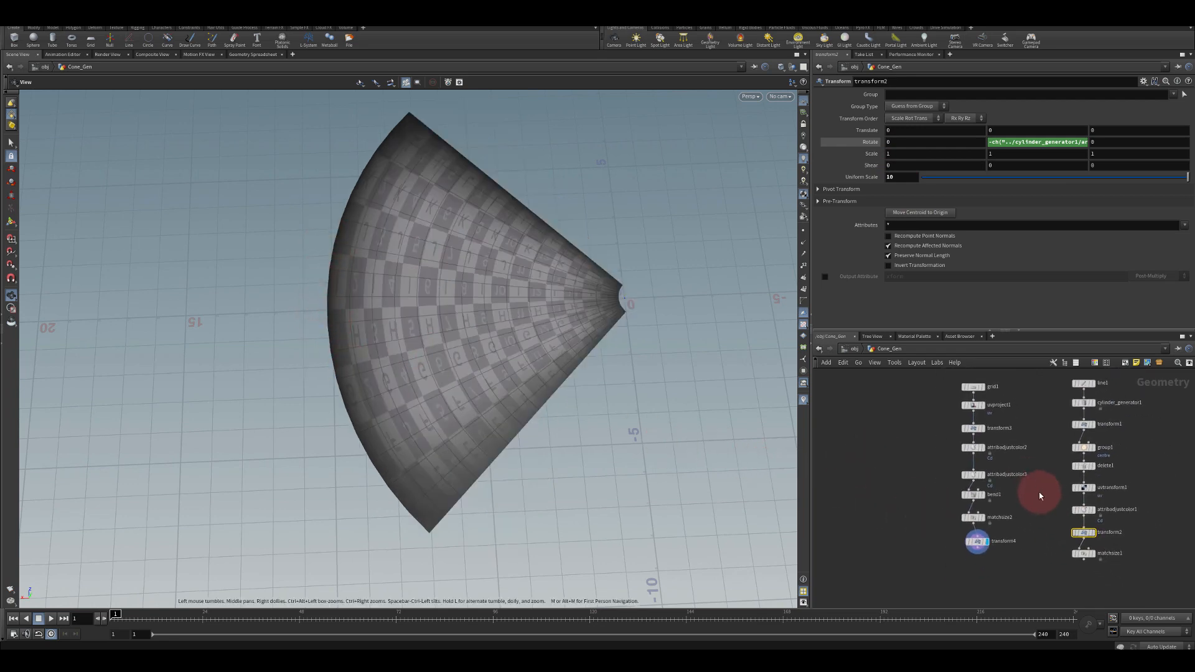
middle_click_drag(1059, 414, 1054, 416)
scroll(1056, 415, "up", 3)
left_click(1085, 398)
left_click(888, 174)
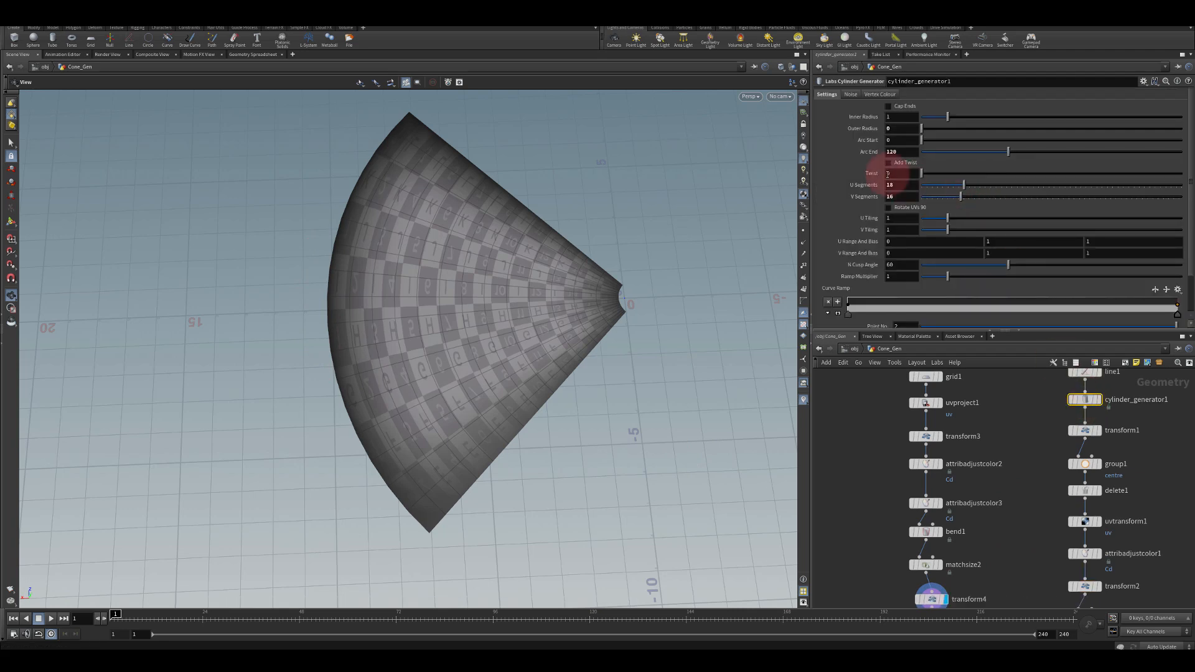
type("90")
key("Return")
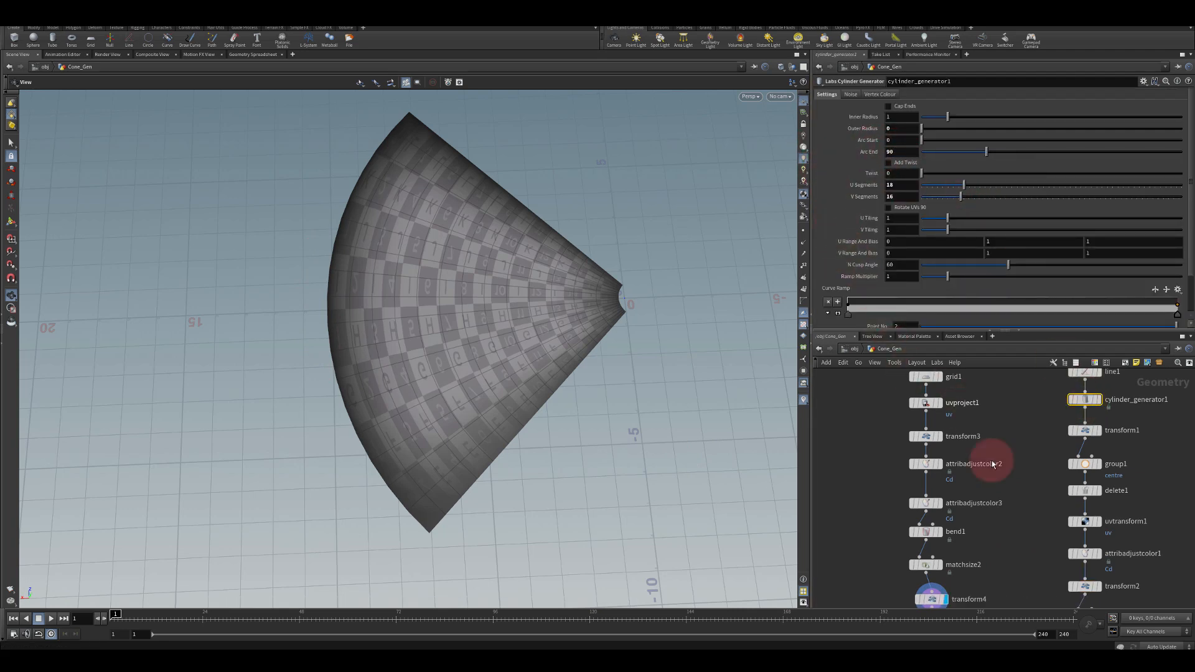
Inspect the parameters of matchsize1 and of grid1
middle_click_drag(1034, 527, 1011, 447)
left_click(1062, 536)
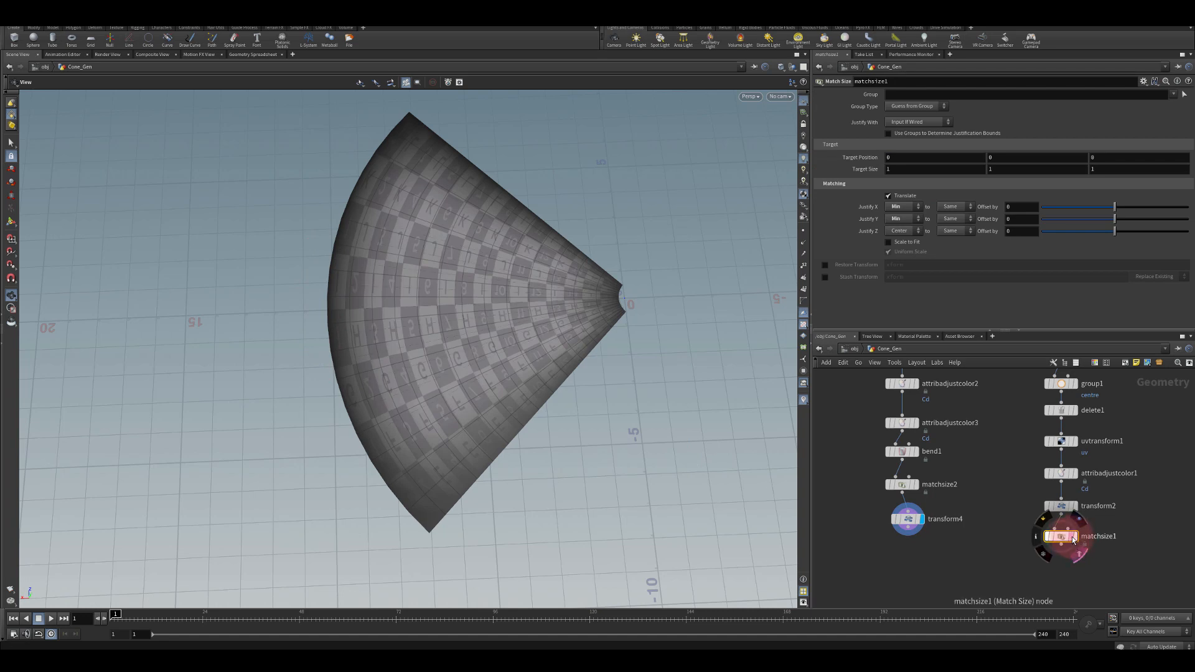
middle_click_drag(987, 432, 1002, 561)
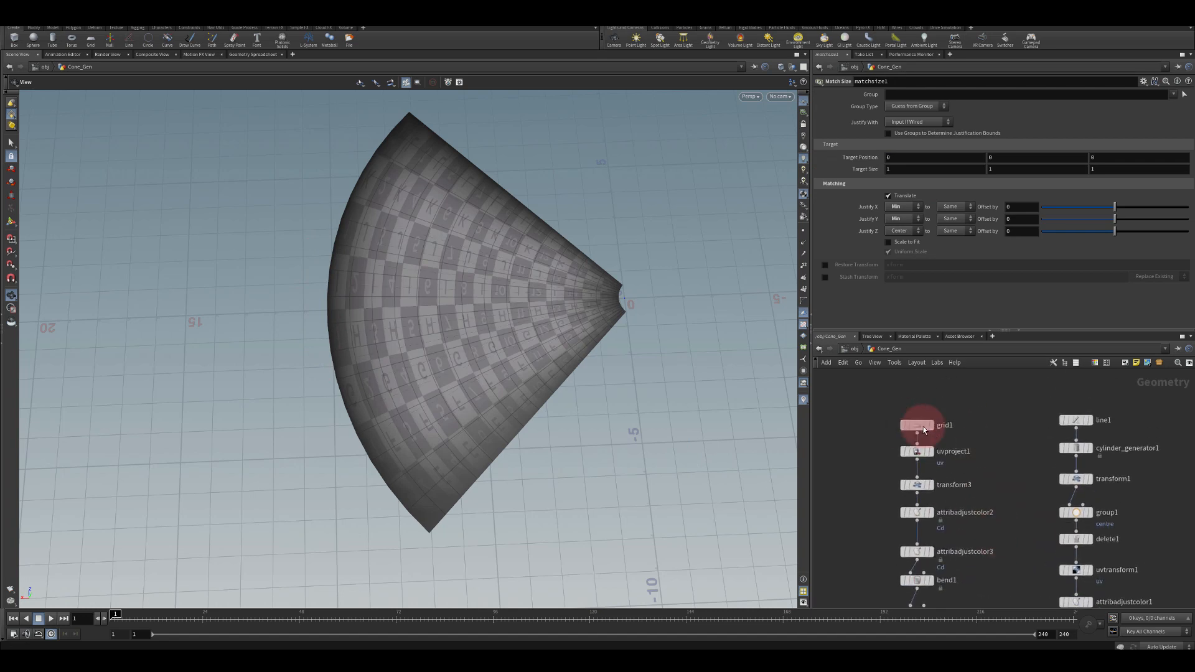
left_click(920, 426)
mouse_move(1048, 128)
middle_mouse_down()
mouse_move(995, 125)
mouse_move(1040, 137)
middle_mouse_up()
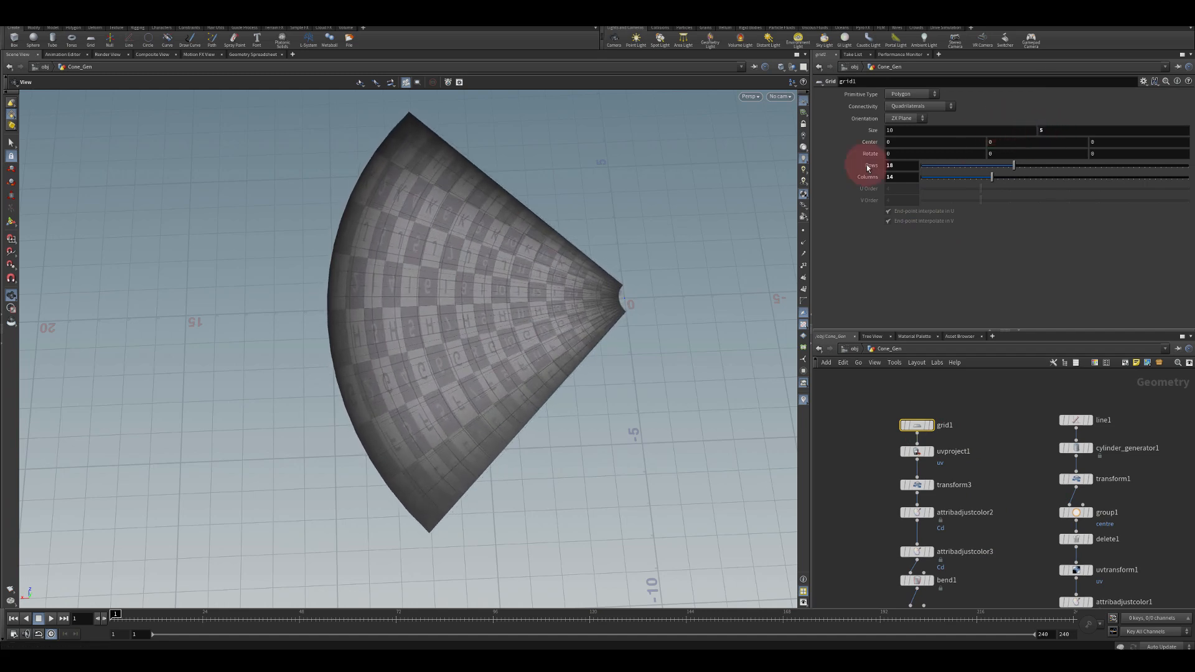
left_click_drag(547, 325, 480, 312)
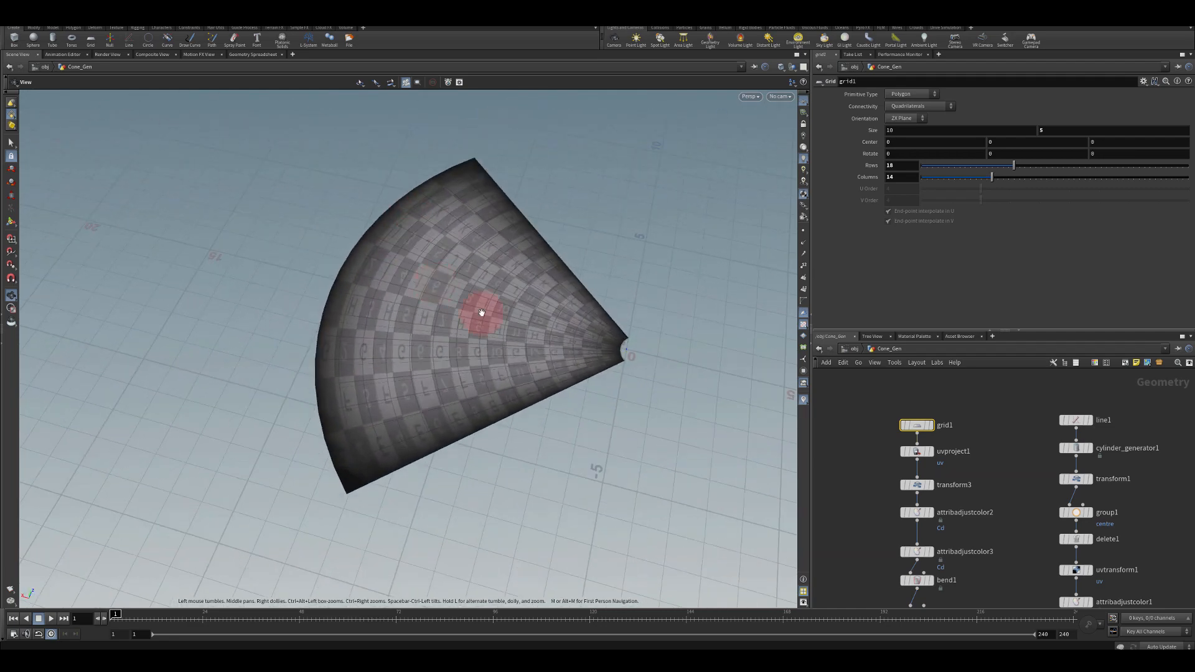
Add a new Transform node to the network and set its uniform scale to 50
middle_click_drag(1035, 547, 963, 560)
key("Tab")
type("tr")
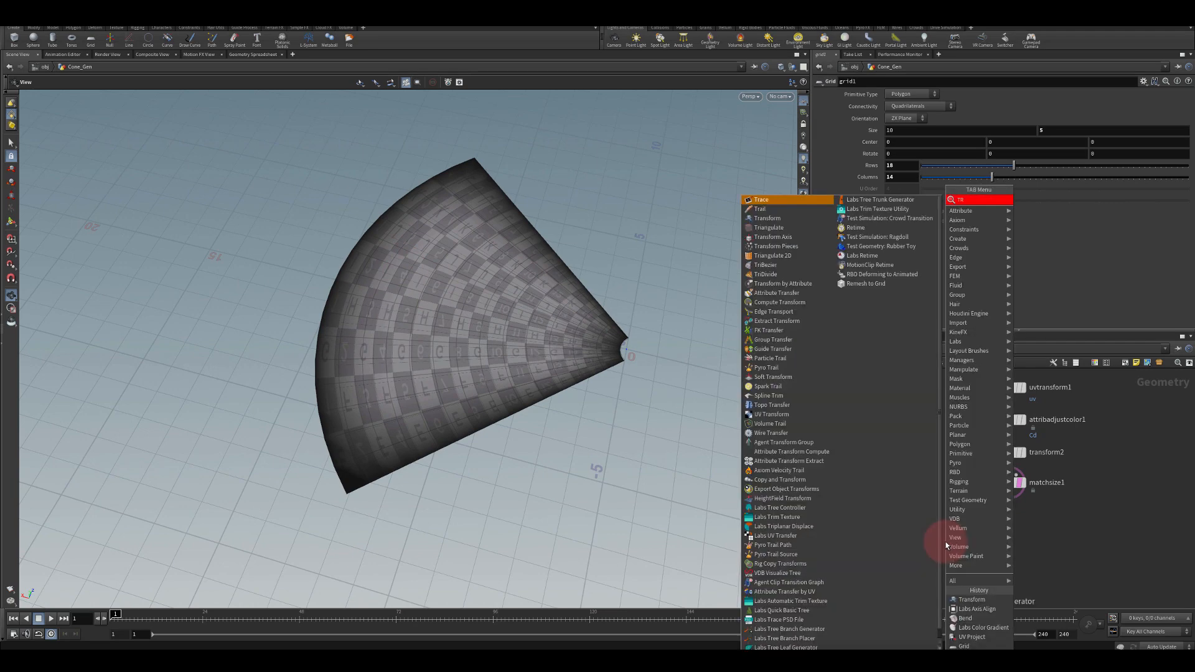
type("NA")
key("BackSpace")
key("BackSpace")
key("BackSpace")
key("BackSpace")
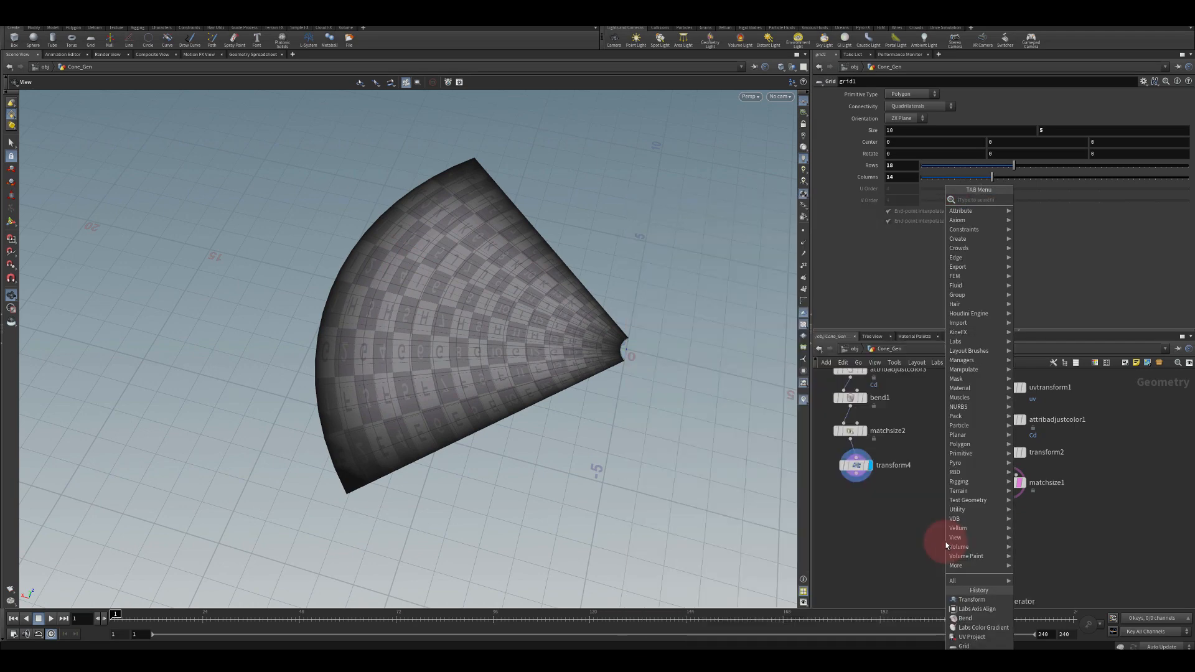
type("transf")
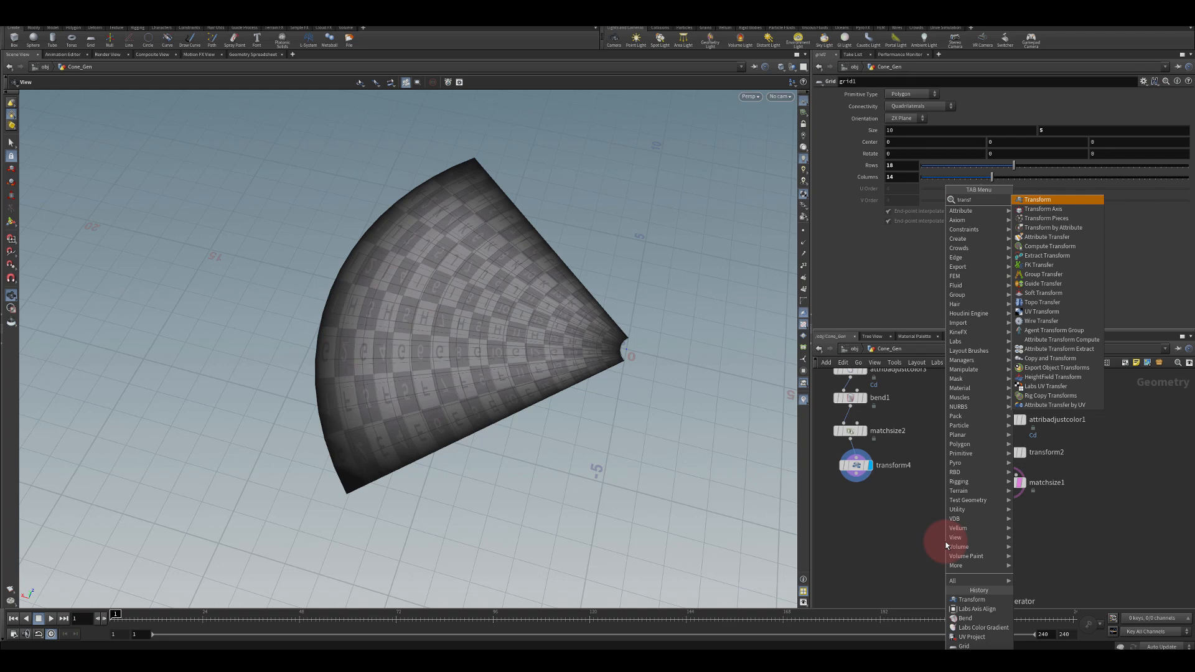
key("Return")
left_click(964, 542)
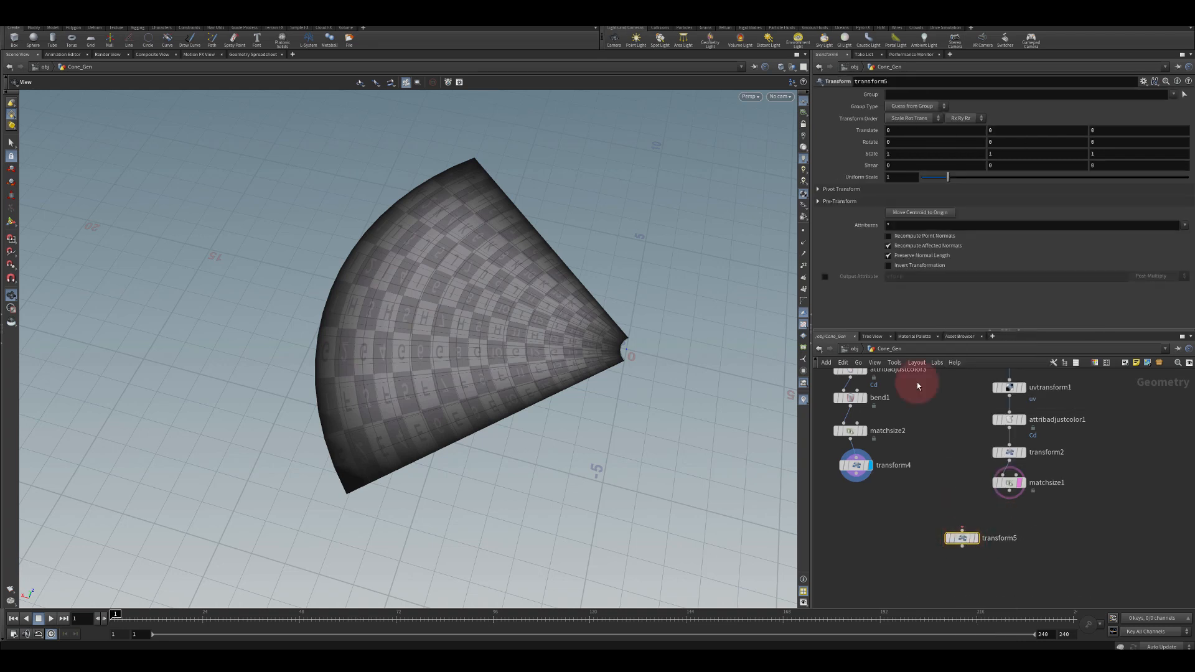
left_click_drag(894, 177, 836, 166)
type("50")
key("Return")
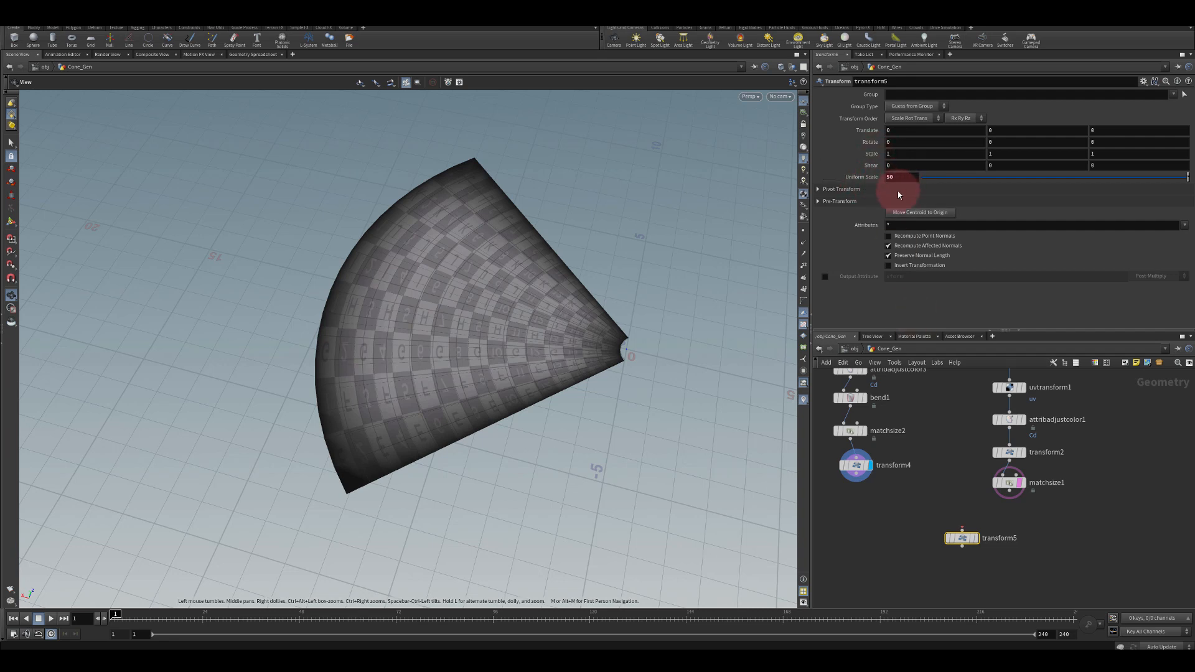
Connect transform4's output into the new transform5 node and display transform5
left_click_drag(856, 479, 961, 532)
left_click(975, 537)
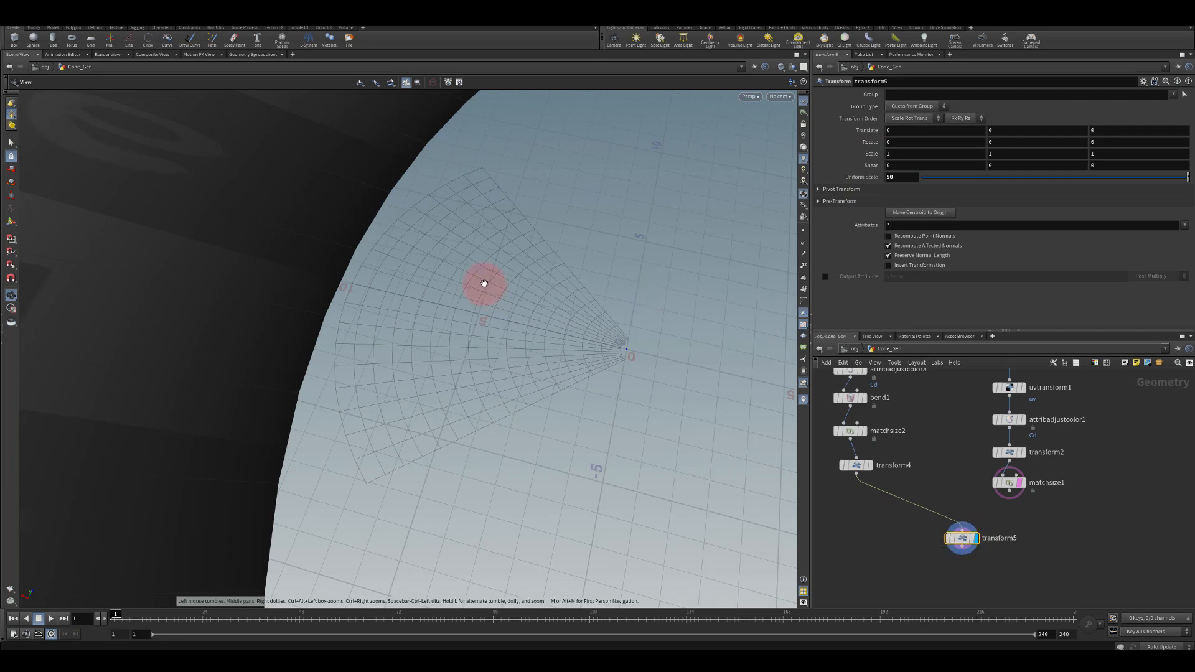
key("f")
left_click_drag(408, 282, 521, 373)
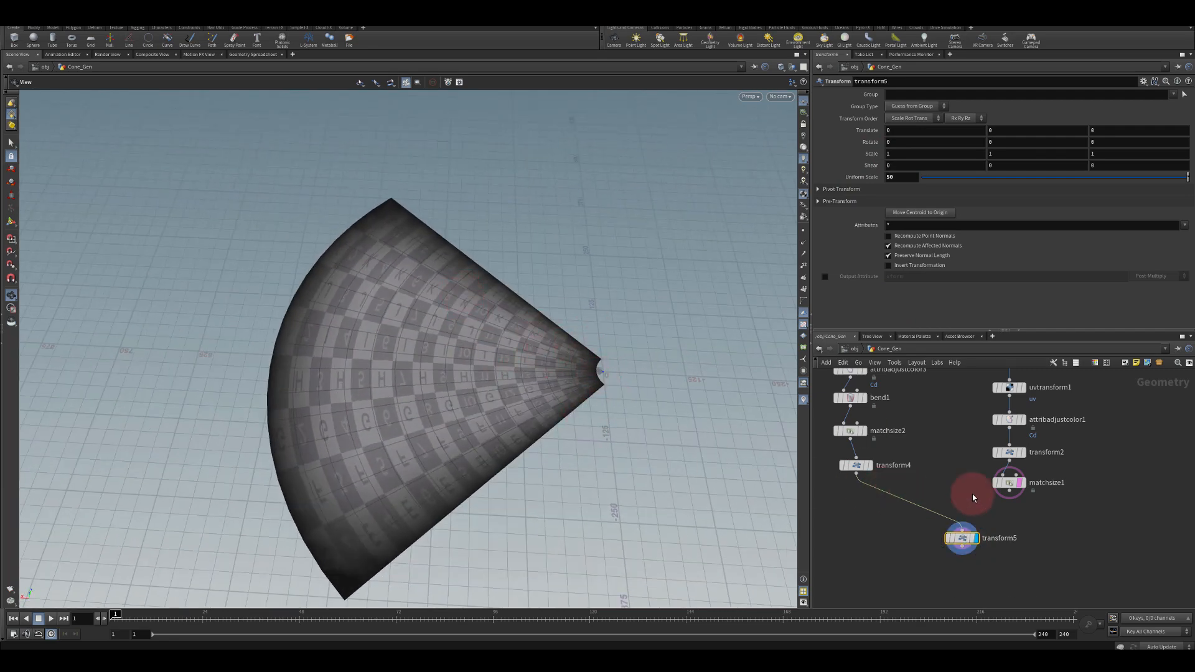
Swap transform5's input between matchsize1 and transform4 to compare both scaled results
left_click_drag(1012, 495, 962, 530)
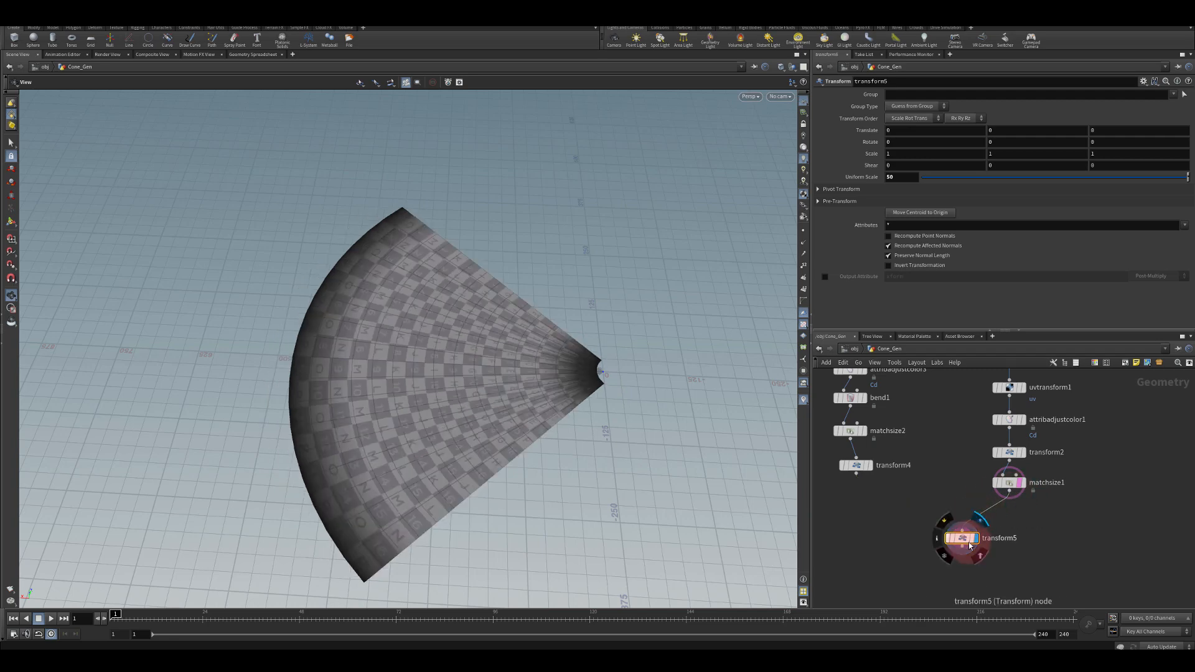
left_click_drag(448, 354, 538, 338)
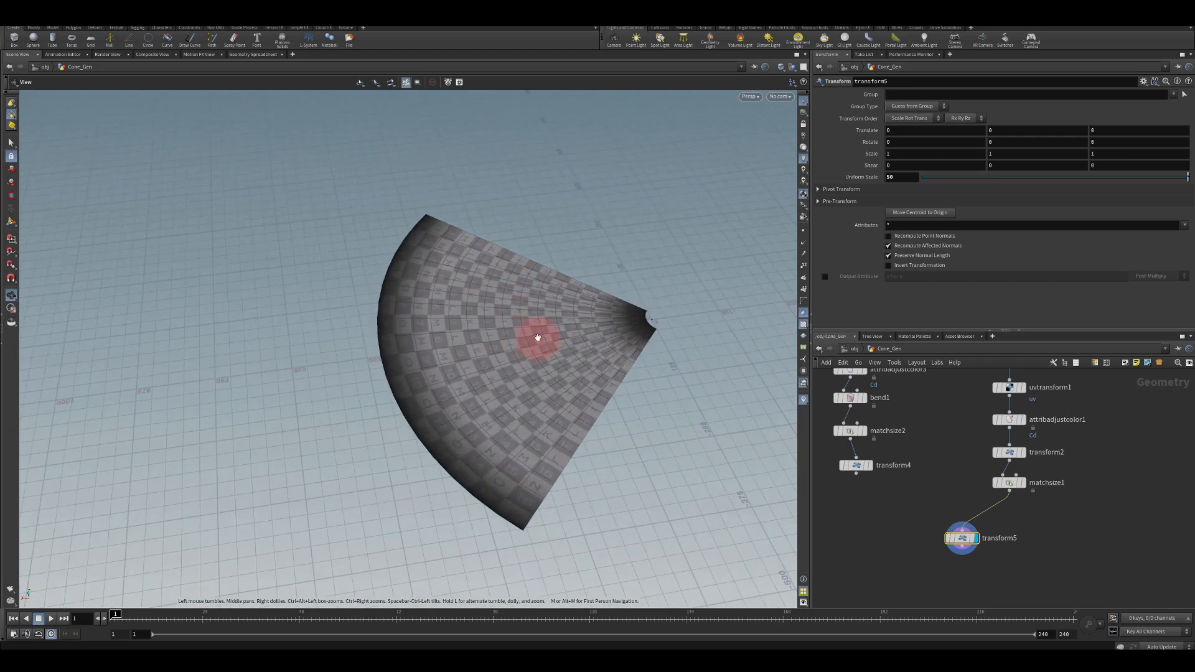
left_click_drag(505, 246, 448, 216)
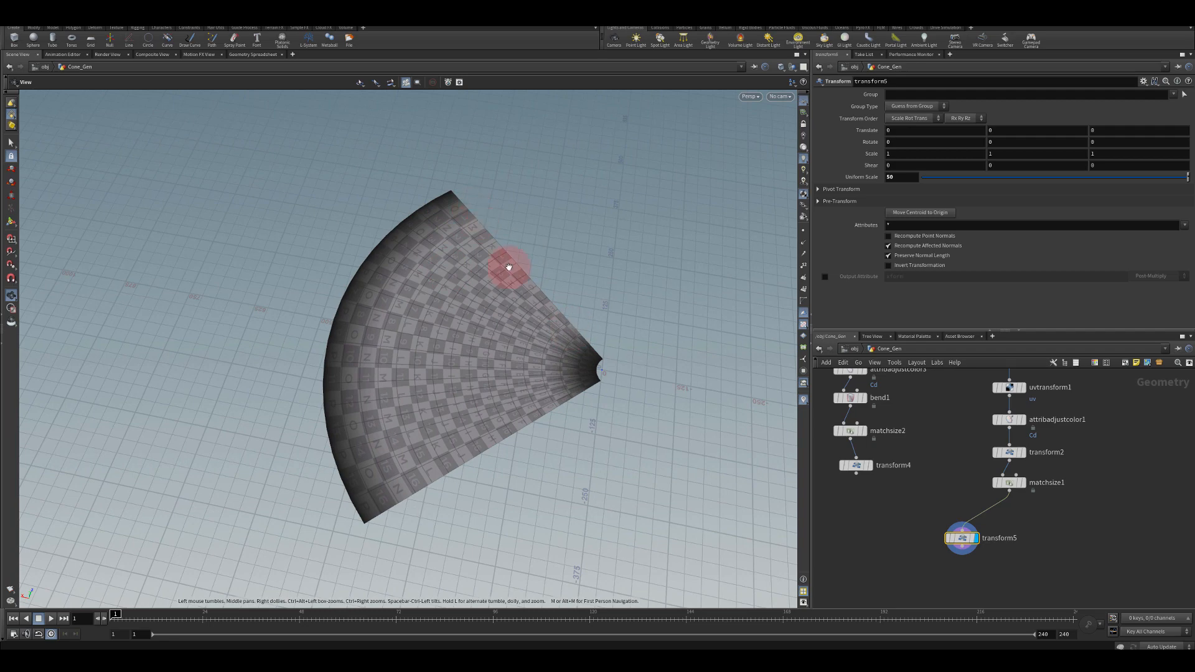
left_click_drag(856, 474, 962, 527)
left_click_drag(1009, 490, 962, 525)
middle_click_drag(964, 438, 945, 519)
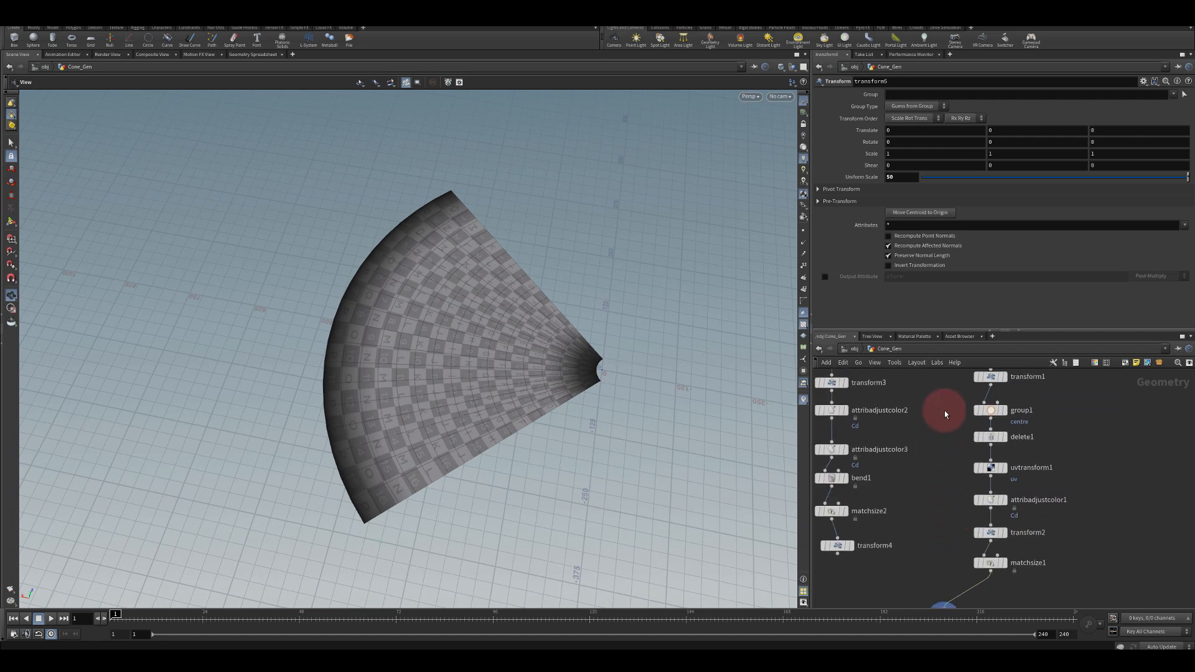
middle_click_drag(974, 405, 921, 361)
mouse_move(974, 465)
middle_click_drag(925, 475, 934, 424)
middle_click_drag(910, 505, 931, 490)
left_click_drag(424, 398, 539, 337)
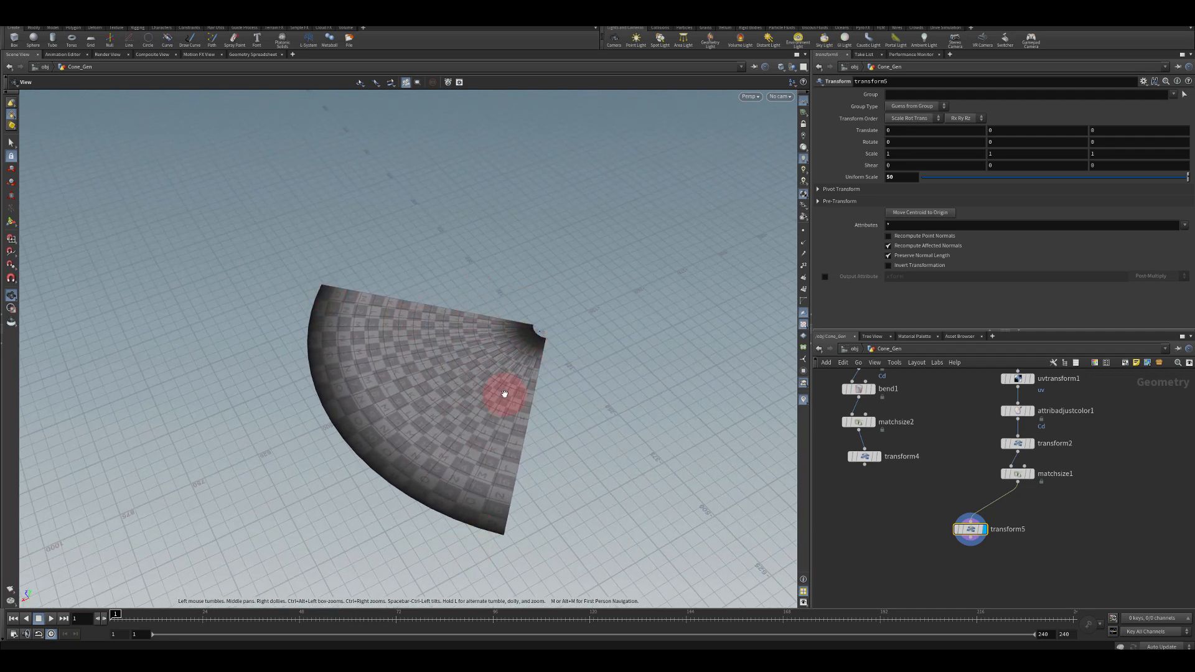
Reconnect transform4's output into transform5
left_click_drag(861, 469, 970, 517)
left_click(744, 488)
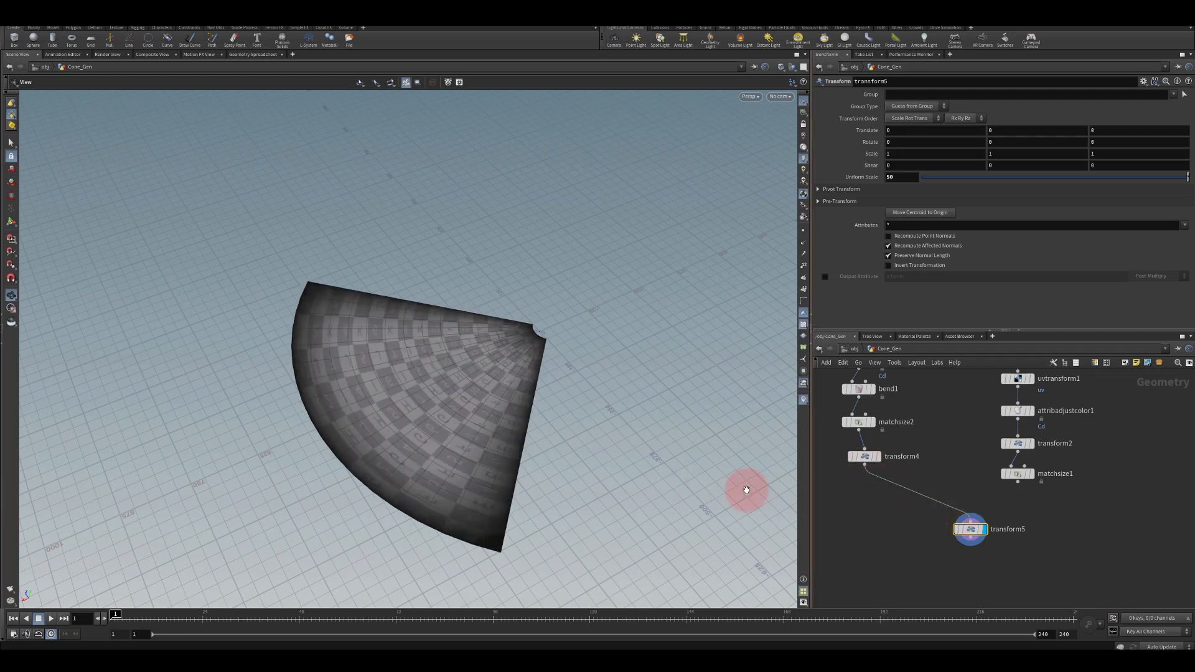
left_click_drag(413, 356, 384, 372)
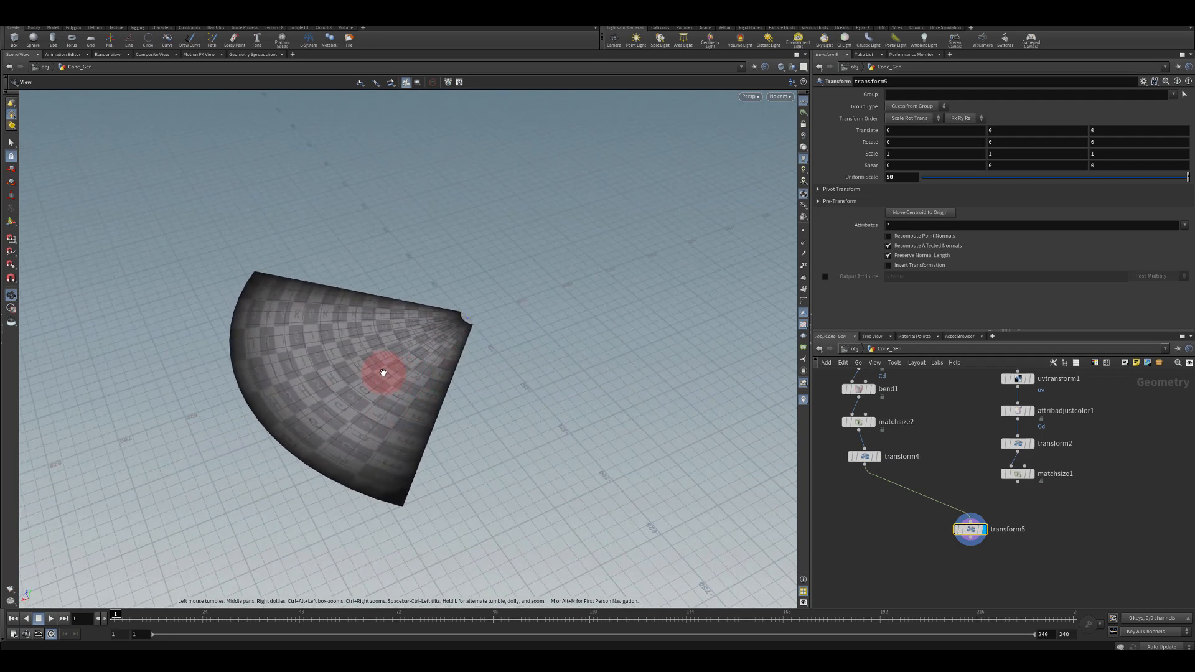